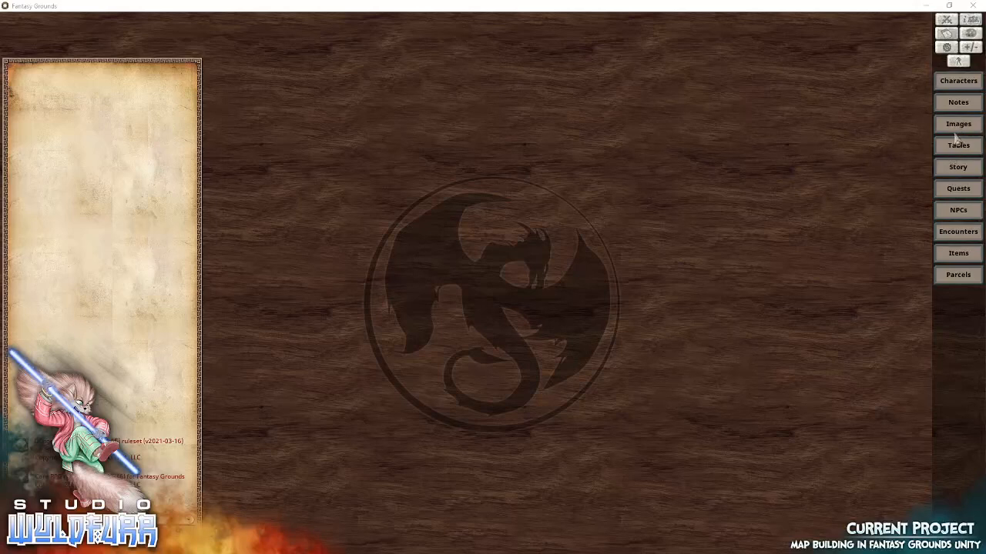
Open the campaign's image list and create a new blank image record.
click(959, 126)
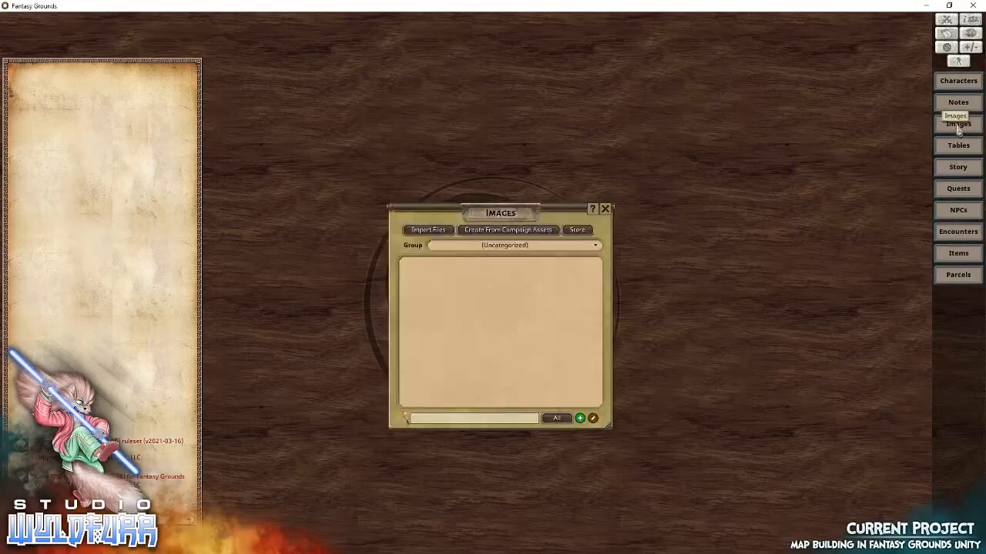
drag(488, 218, 690, 197)
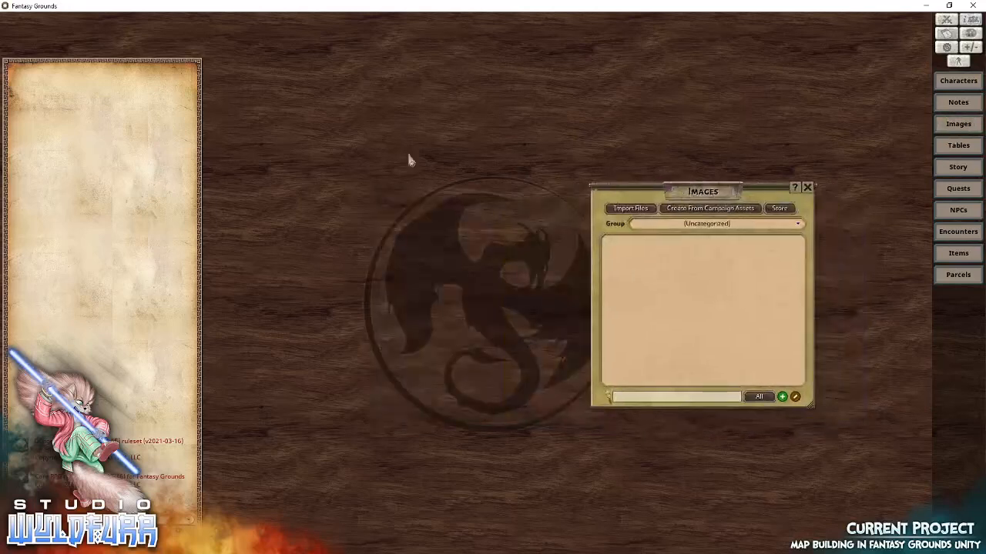
drag(712, 197, 757, 194)
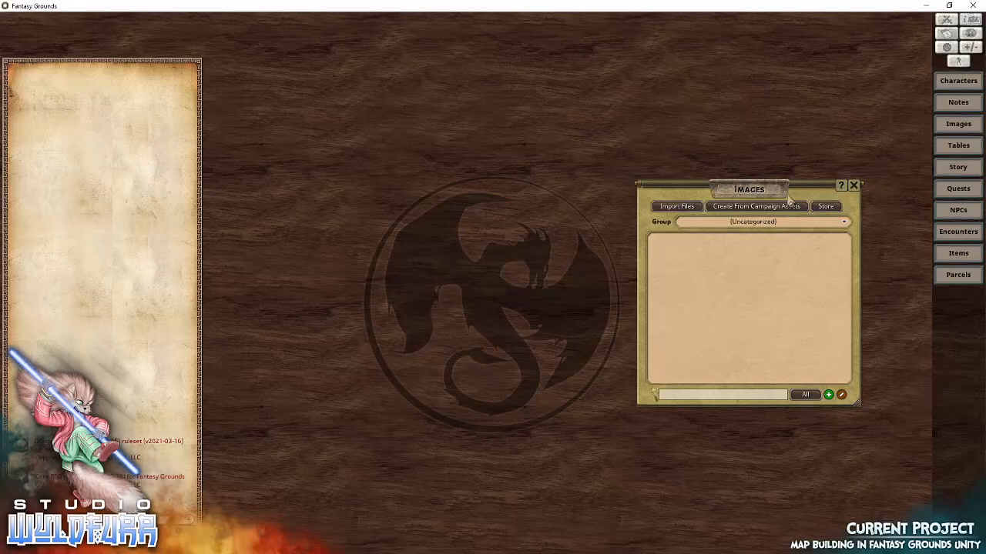
drag(747, 191, 511, 174)
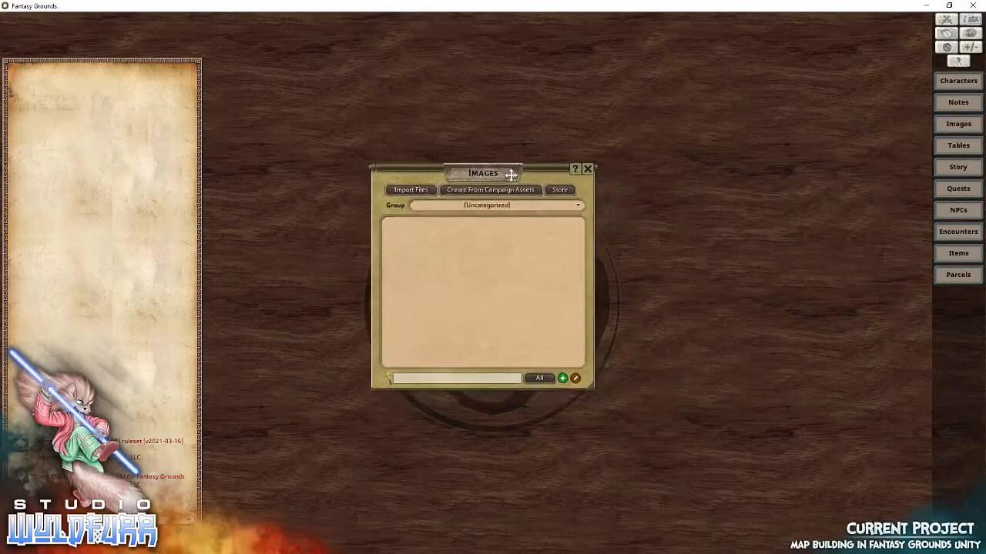
mouse_move(483, 177)
mouse_down()
mouse_move(448, 179)
mouse_move(473, 180)
mouse_up()
right_click(433, 266)
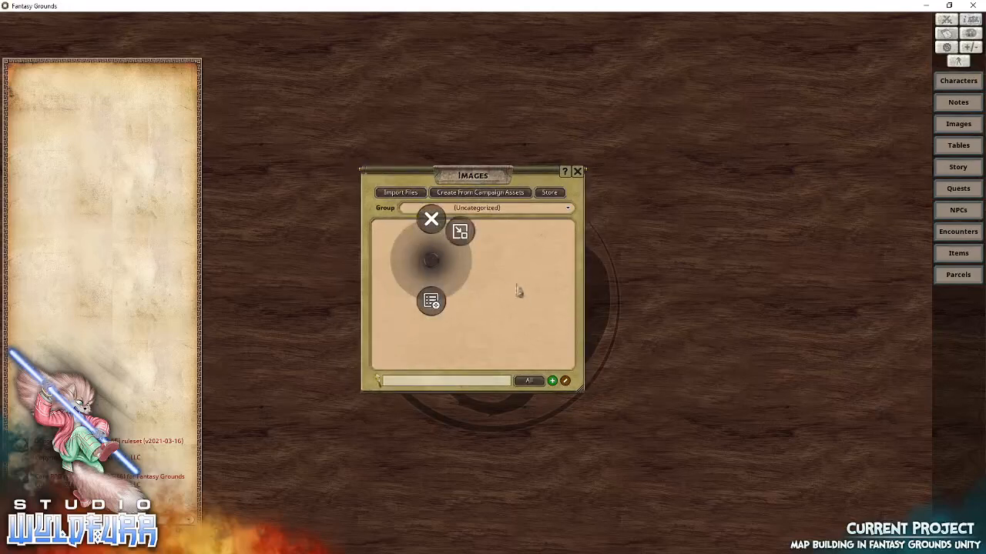
click(429, 304)
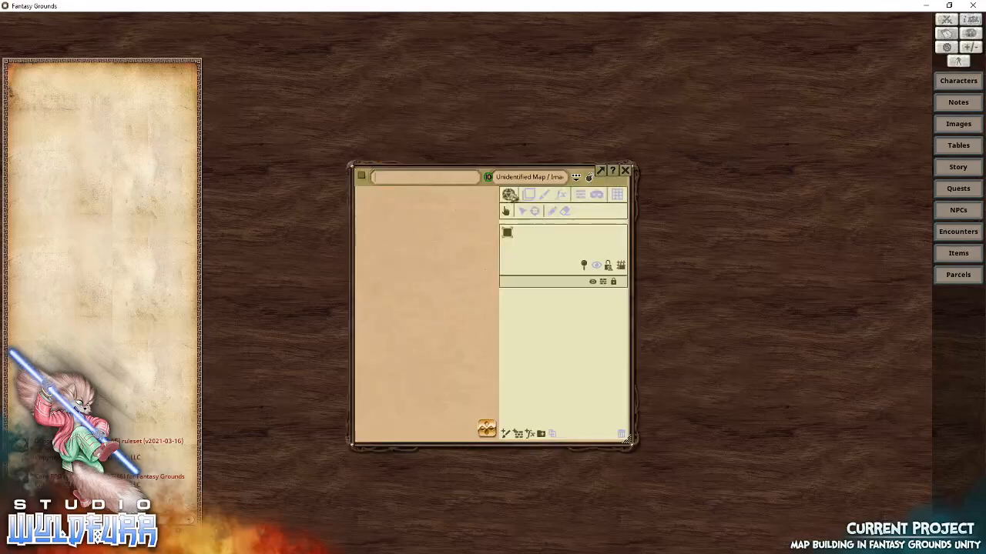
Separate the new image window from the image list, close the list and bring the image window to mid-workspace.
drag(513, 169, 332, 145)
drag(518, 176, 682, 168)
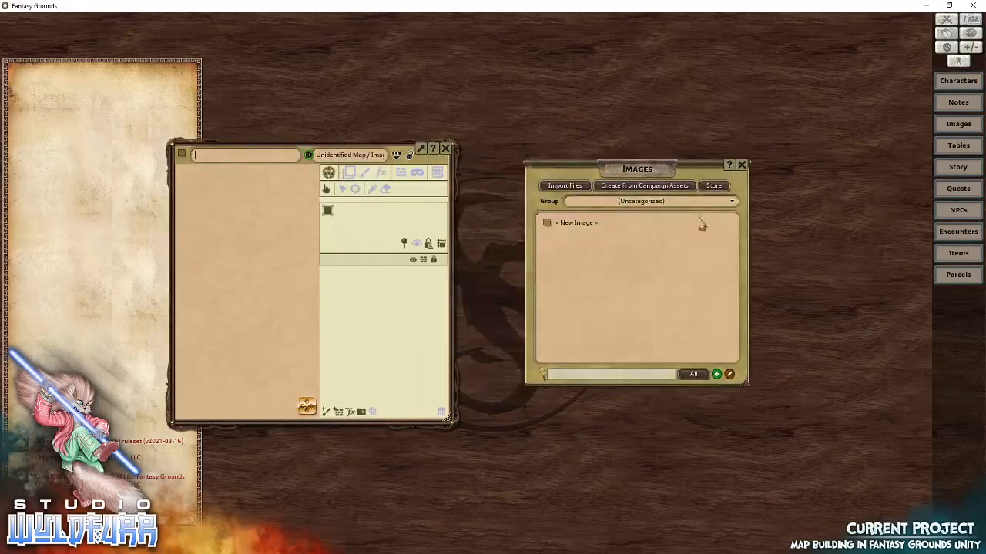
click(742, 165)
drag(371, 146, 517, 147)
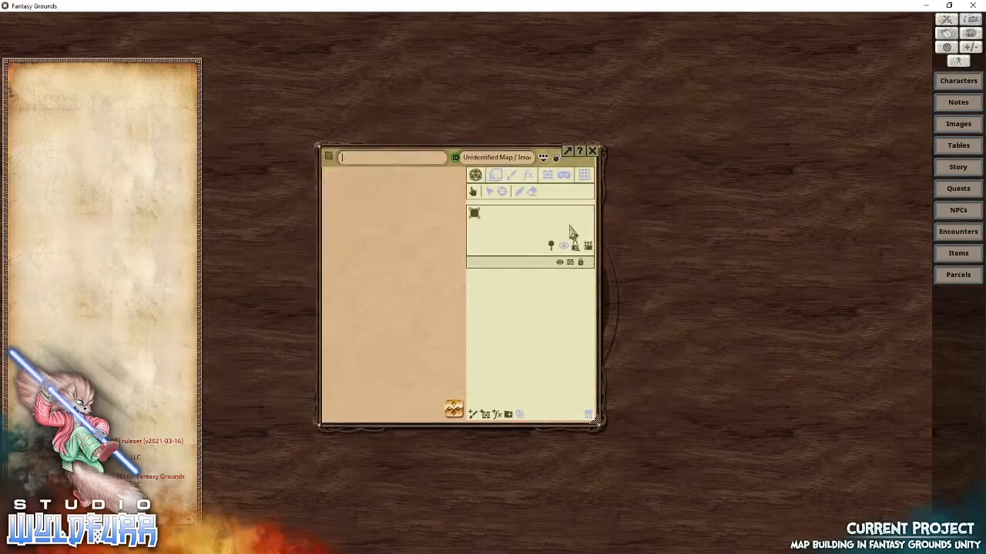
Set the new image's grid size to 180 by 180 and move its window to the workspace's upper-left corner.
click(588, 178)
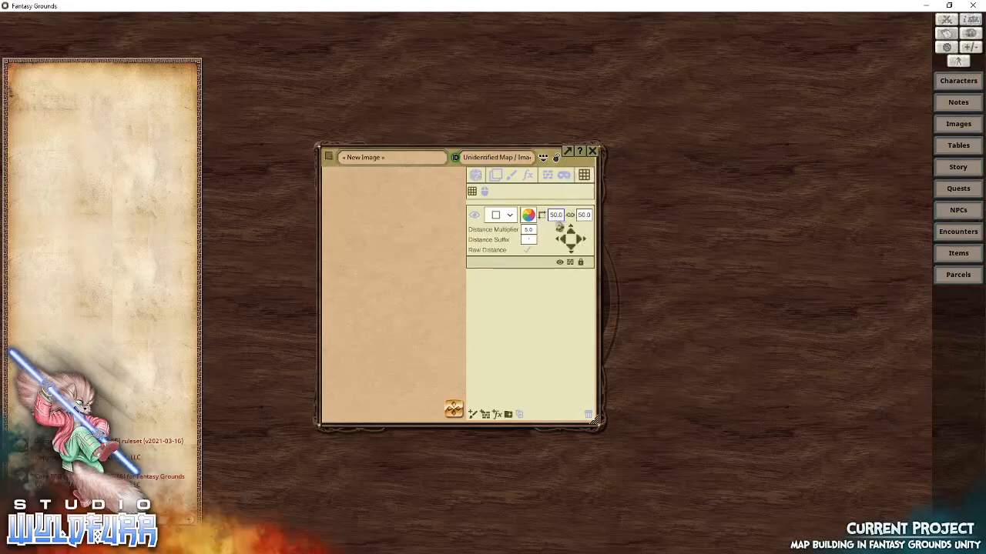
click(555, 215)
key(Return)
drag(447, 151, 137, 25)
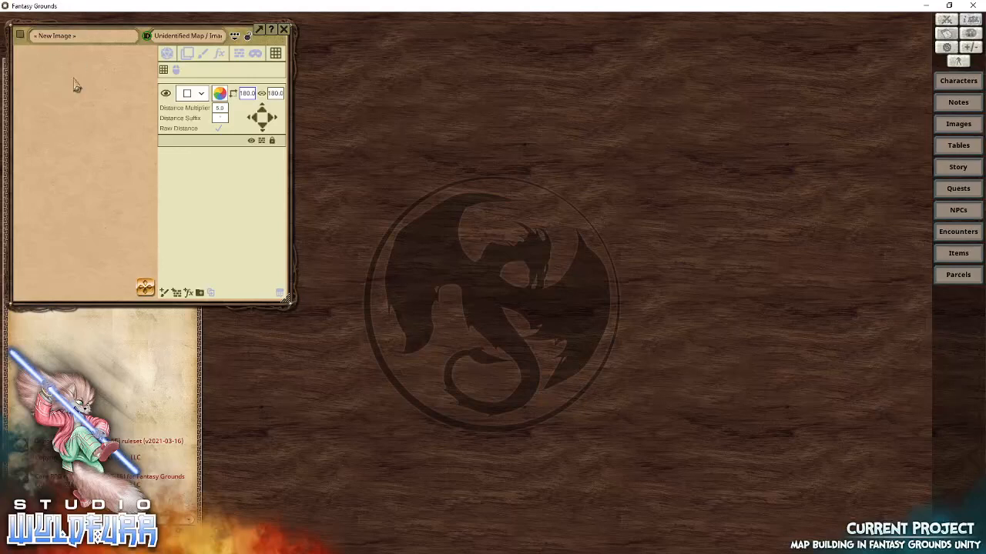
mouse_move(80, 26)
mouse_down()
mouse_move(528, 177)
mouse_move(441, 161)
mouse_move(83, 26)
mouse_up()
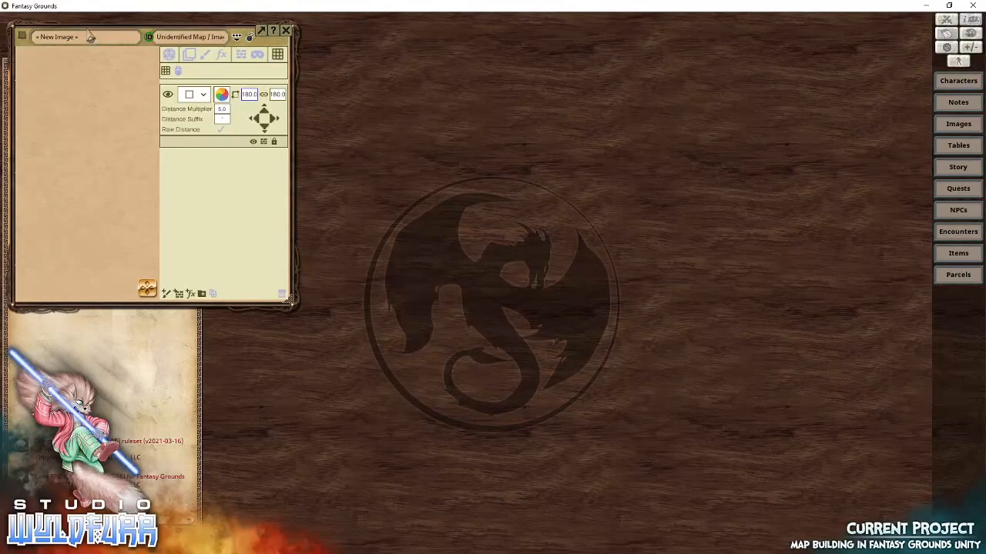
drag(85, 25, 82, 26)
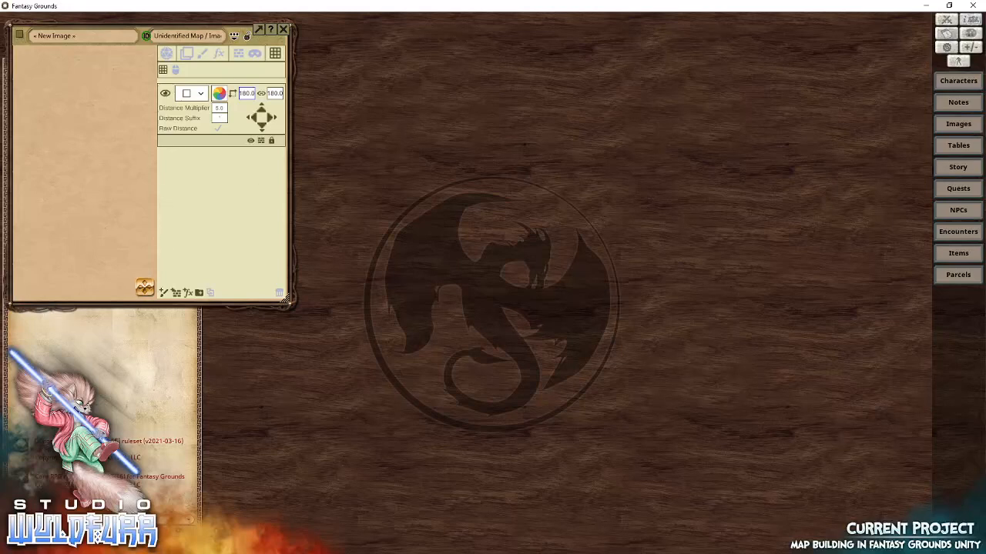
Open the asset library and browse its images to the Alien Hive Map Tiles pack.
click(958, 531)
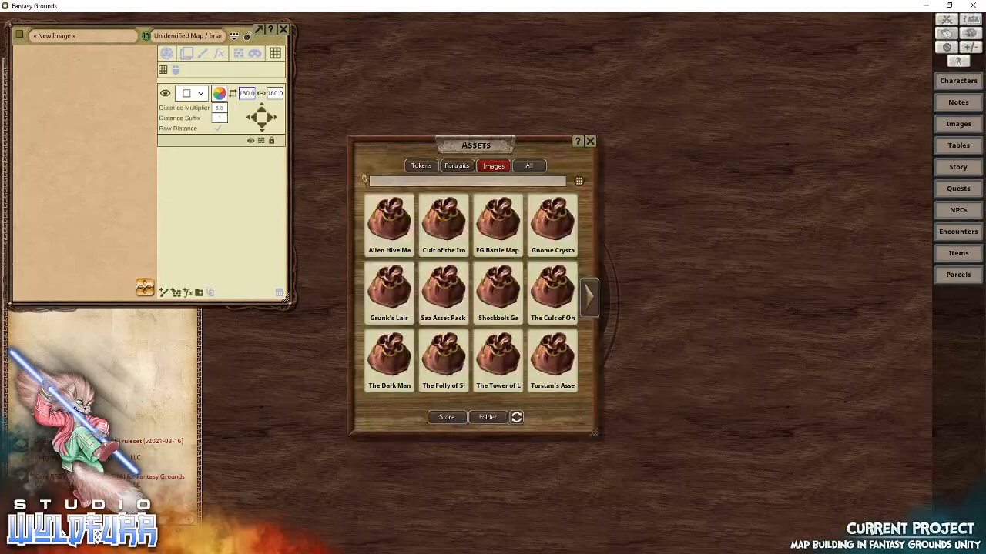
drag(468, 158, 518, 159)
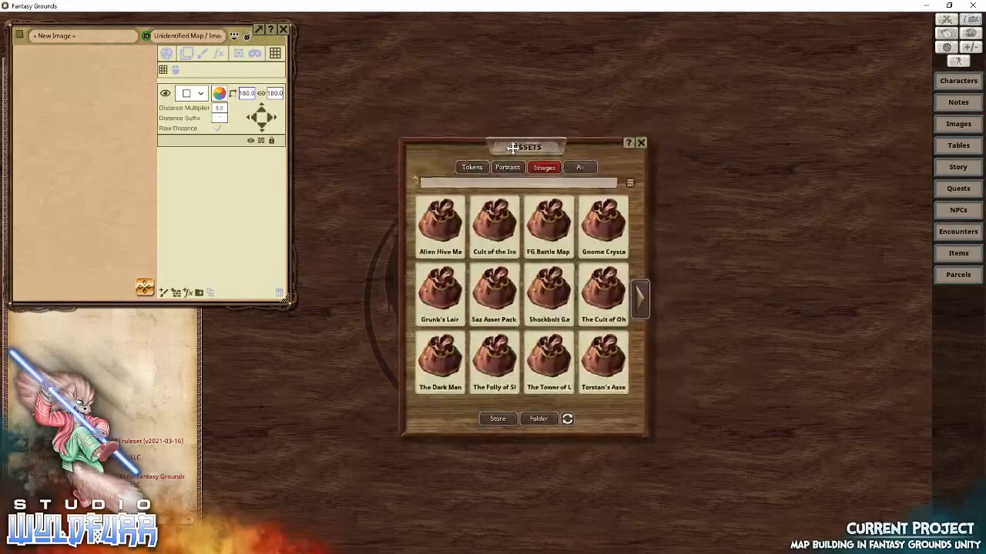
click(547, 171)
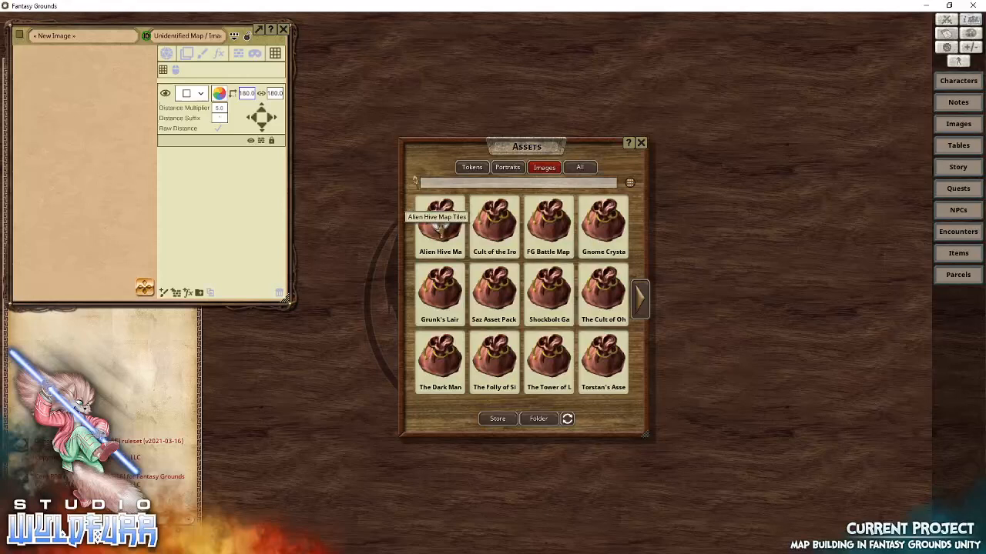
double_click(440, 231)
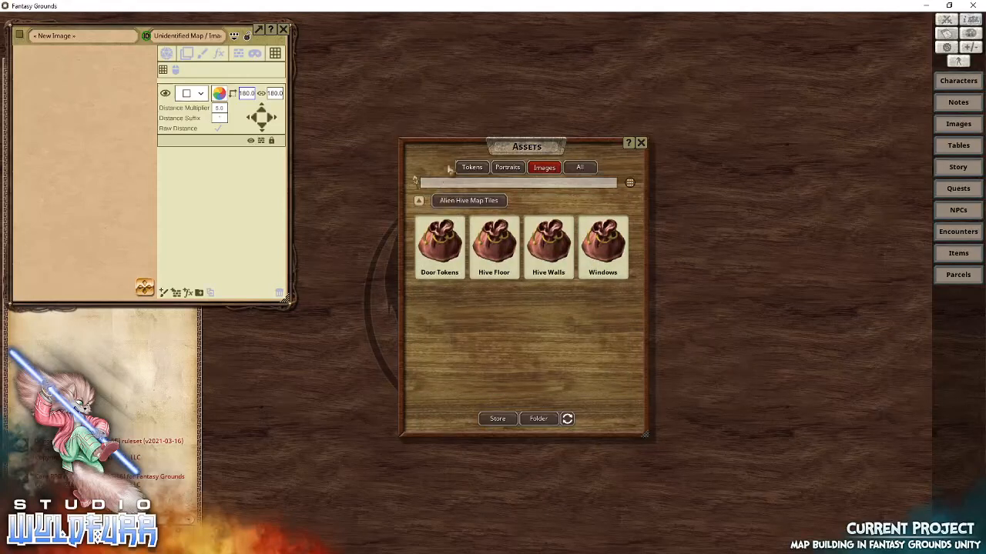
Resize the Assets window into a narrow full-height column at the workspace edge and enlarge the image window to fill the remaining space.
drag(441, 147, 772, 20)
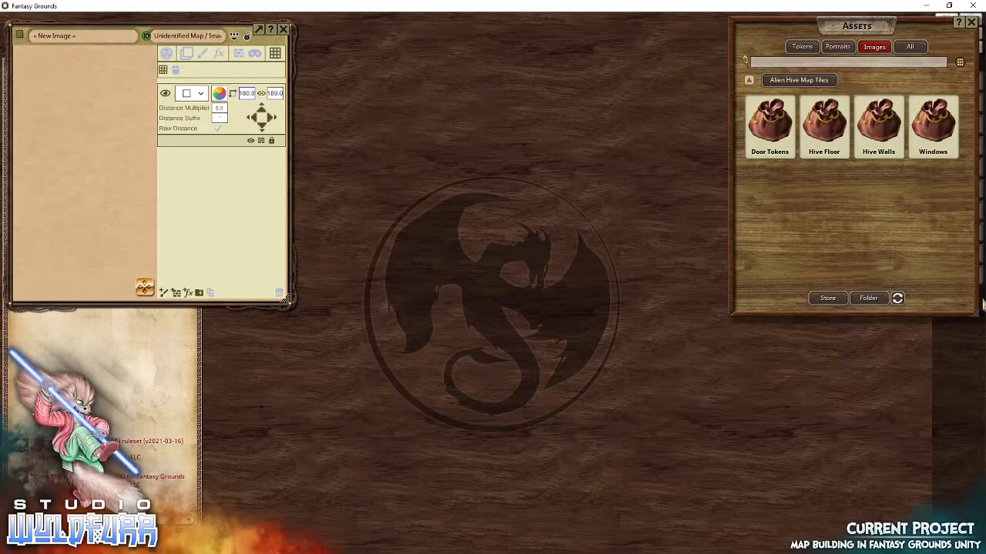
drag(972, 314, 932, 553)
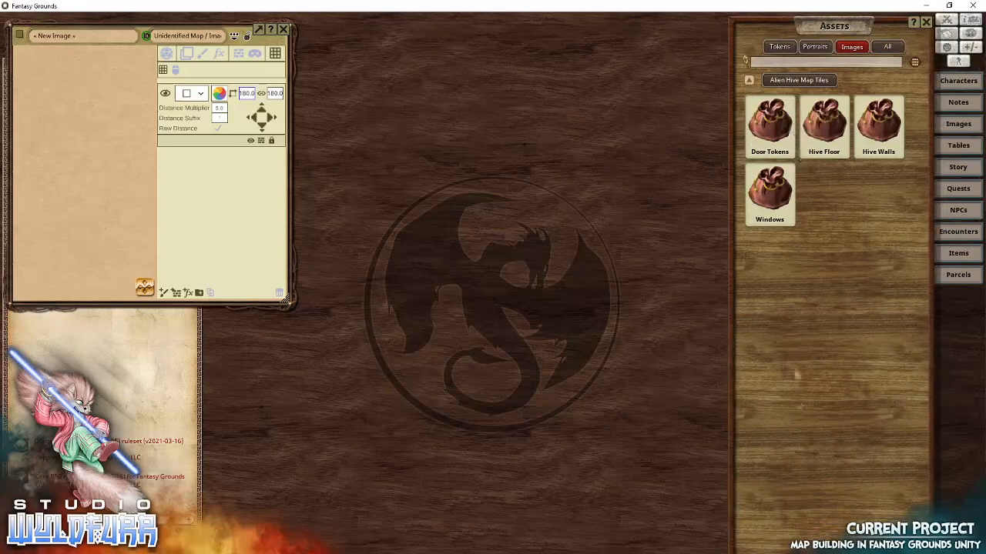
drag(845, 29, 891, 23)
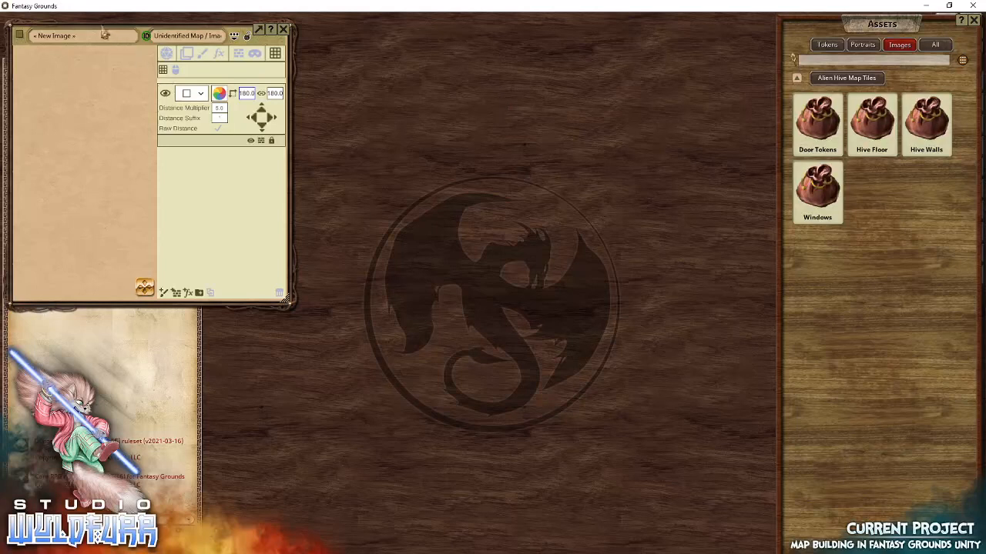
drag(107, 34, 103, 25)
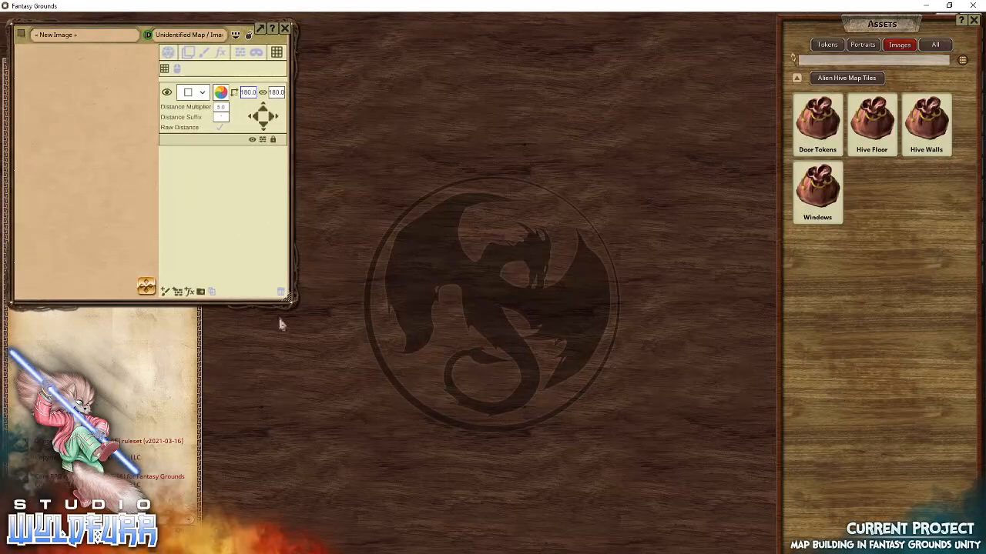
drag(305, 315, 778, 553)
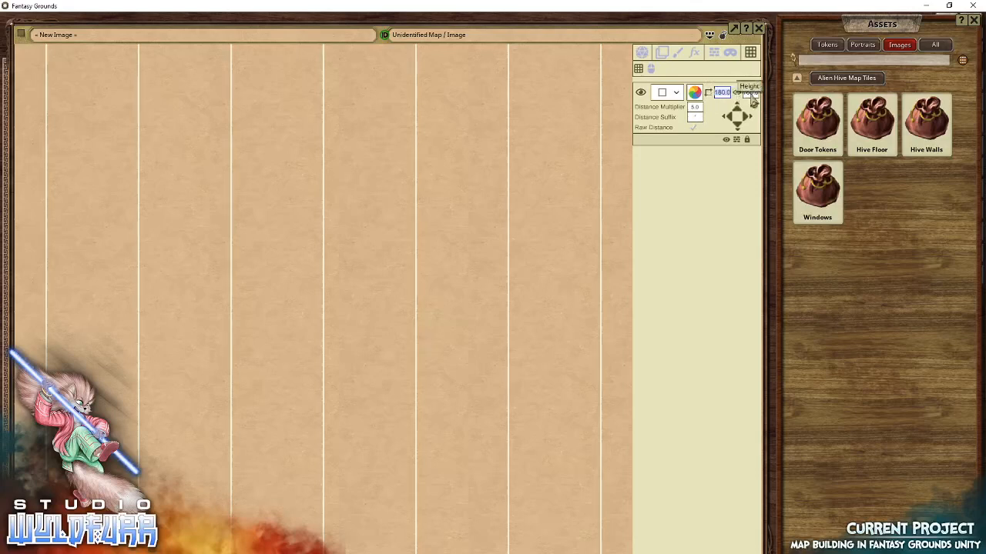
Load hive-floor-blank-0000.jpg from the Hive Floor Blanks folder as the image's stamp tile.
click(663, 55)
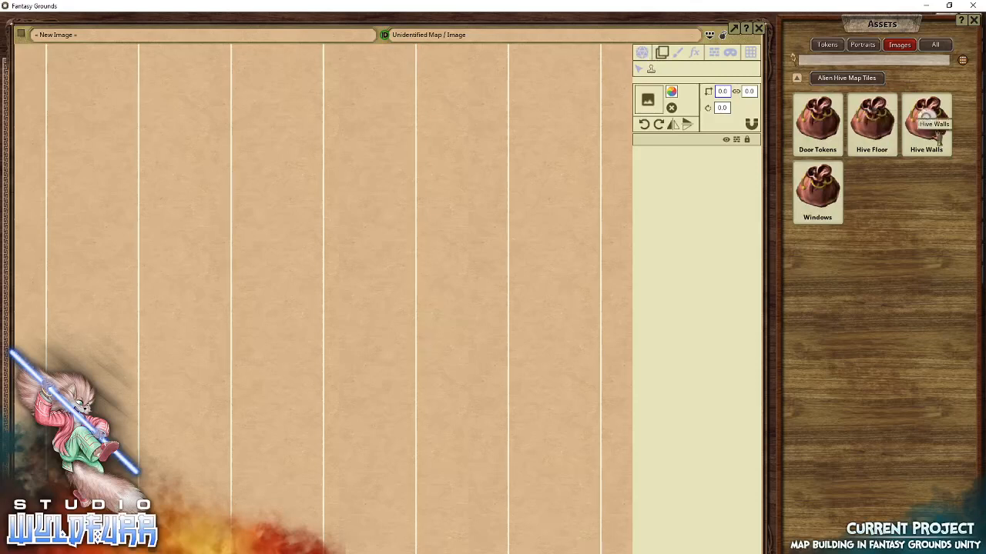
click(878, 127)
click(878, 127)
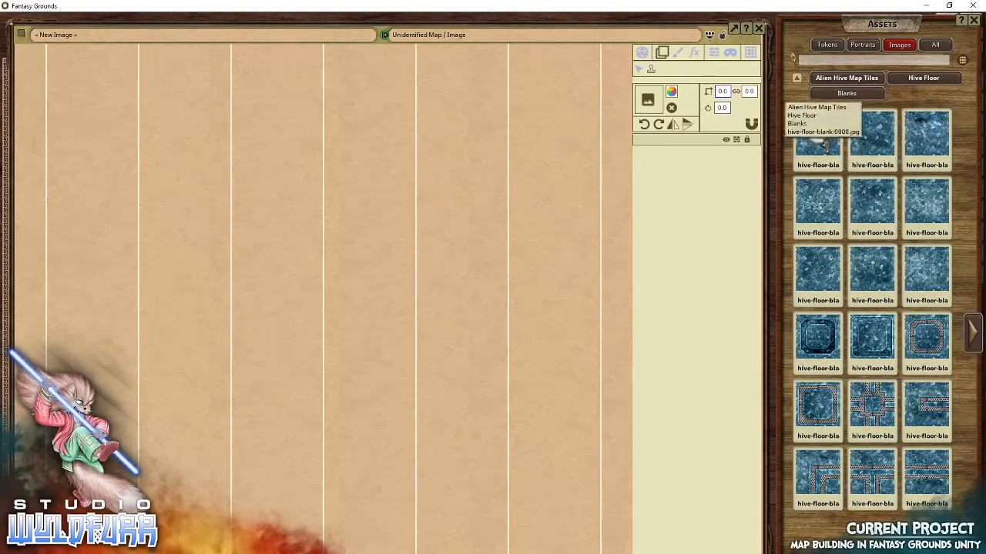
drag(816, 140, 651, 104)
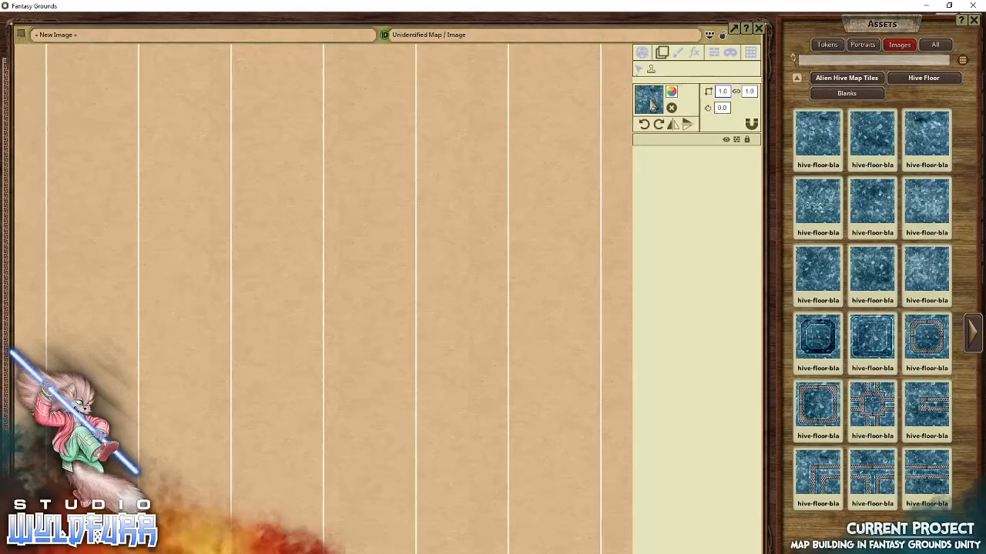
Stamp seven hive-floor-blank-0000.jpg tiles in a scattered layout on the map, shifting the first one into line with the vertical grid lines.
click(348, 230)
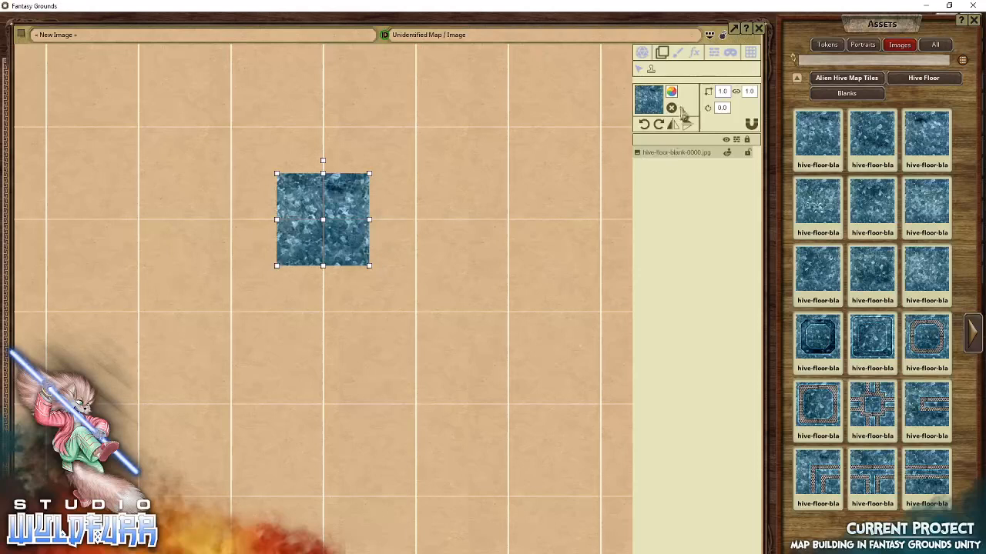
drag(352, 265, 377, 282)
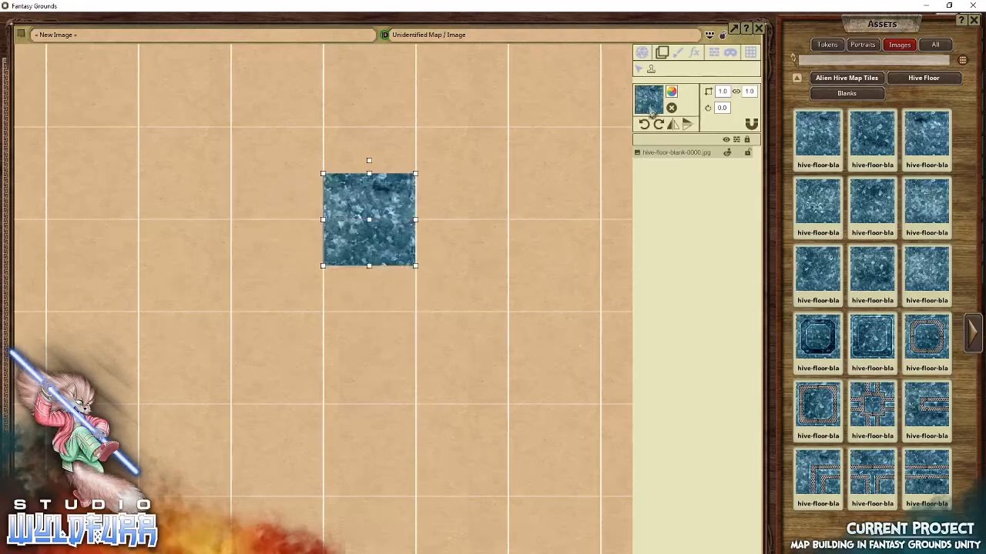
click(466, 266)
click(281, 316)
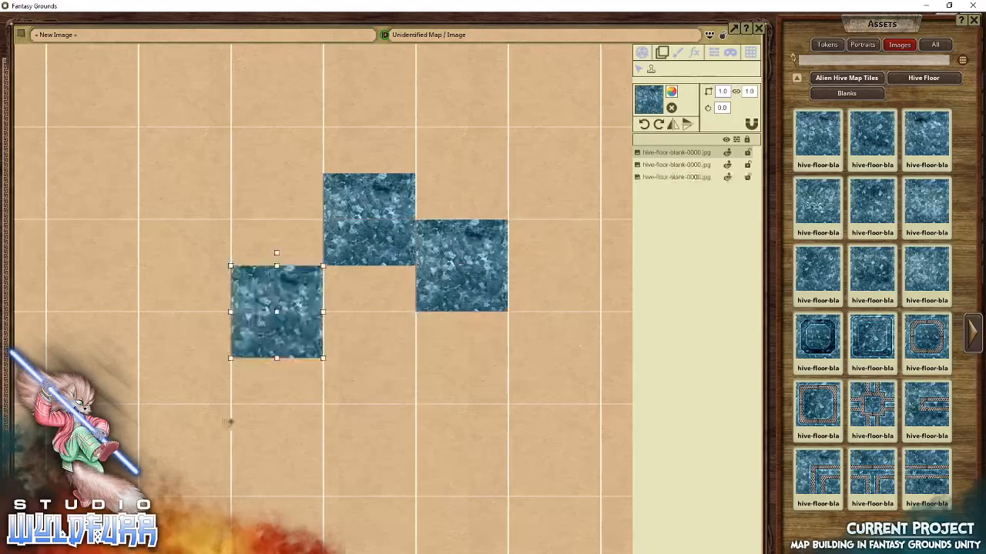
click(225, 443)
click(466, 452)
click(450, 359)
click(320, 424)
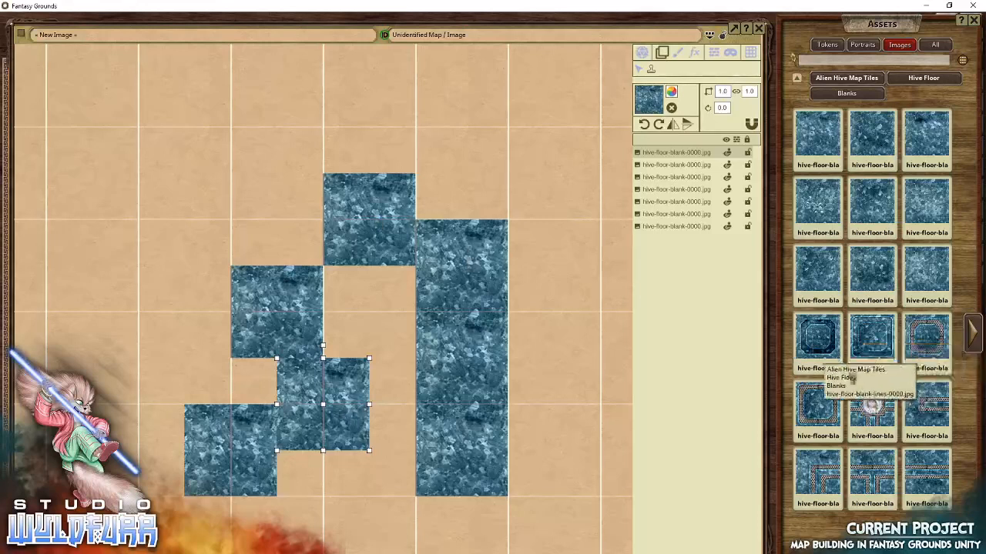
Add two hive-floor-blank-lines-0000.jpg tiles, one beside the top of the tall floor column and one over its lower part.
drag(873, 392, 553, 219)
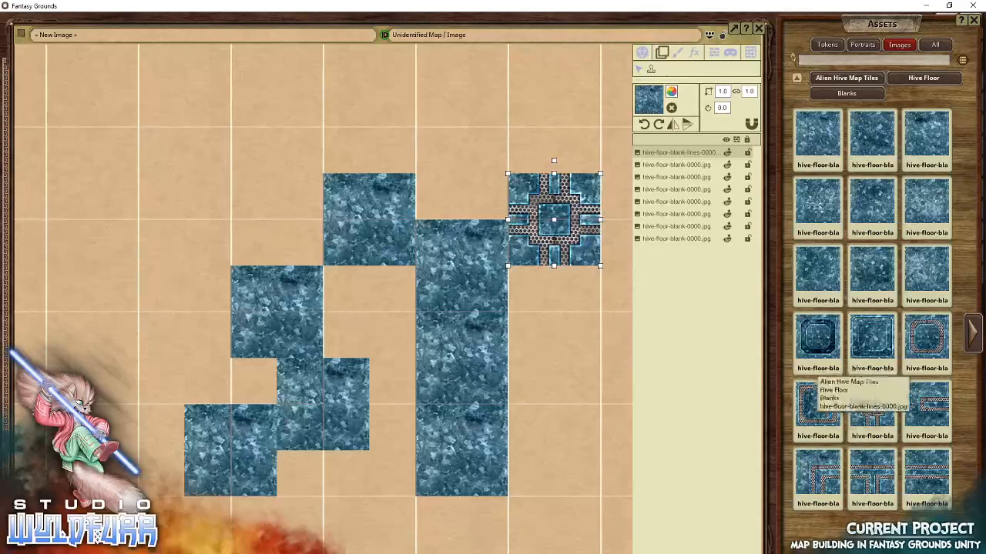
drag(872, 397, 462, 404)
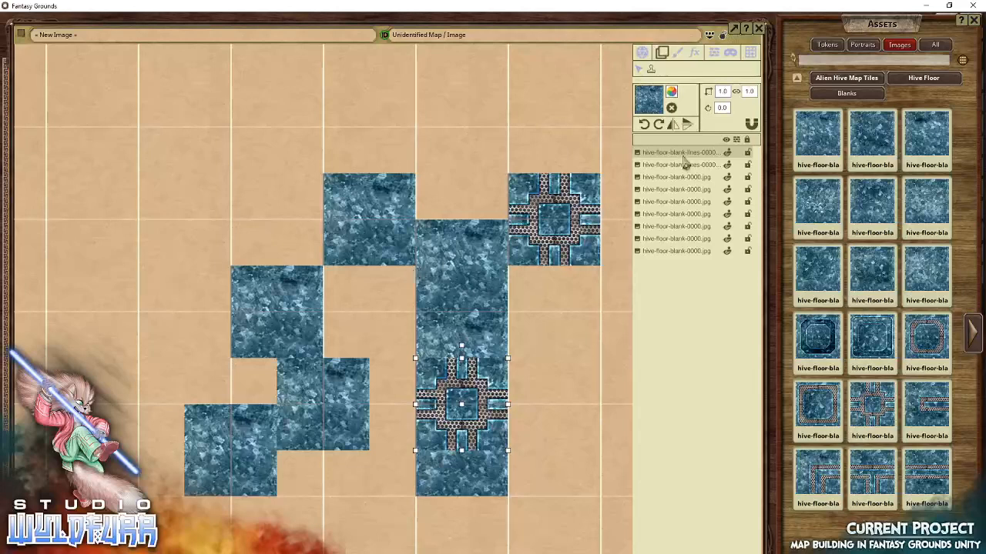
Create a layer folder named Floor and move all nine tile layers into it.
shift+click(682, 254)
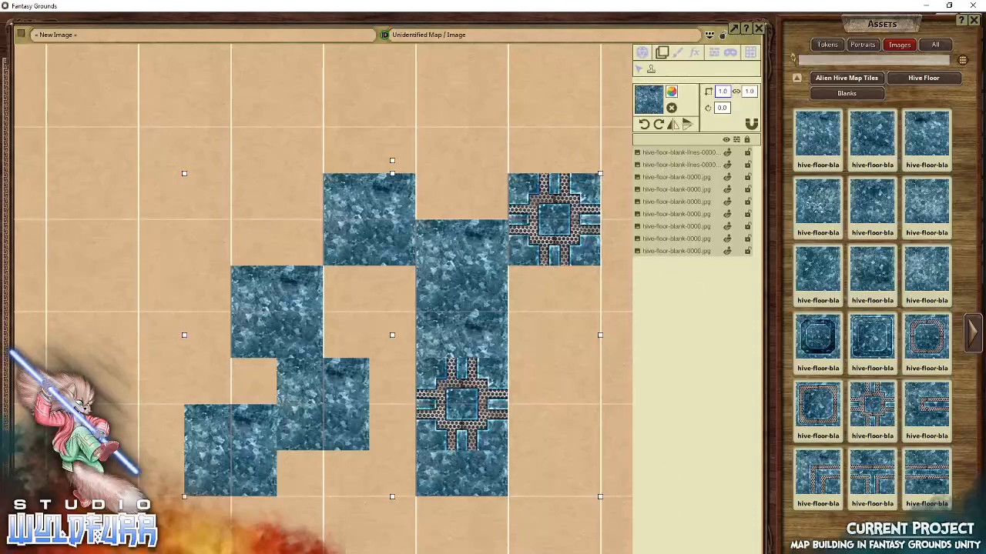
click(672, 282)
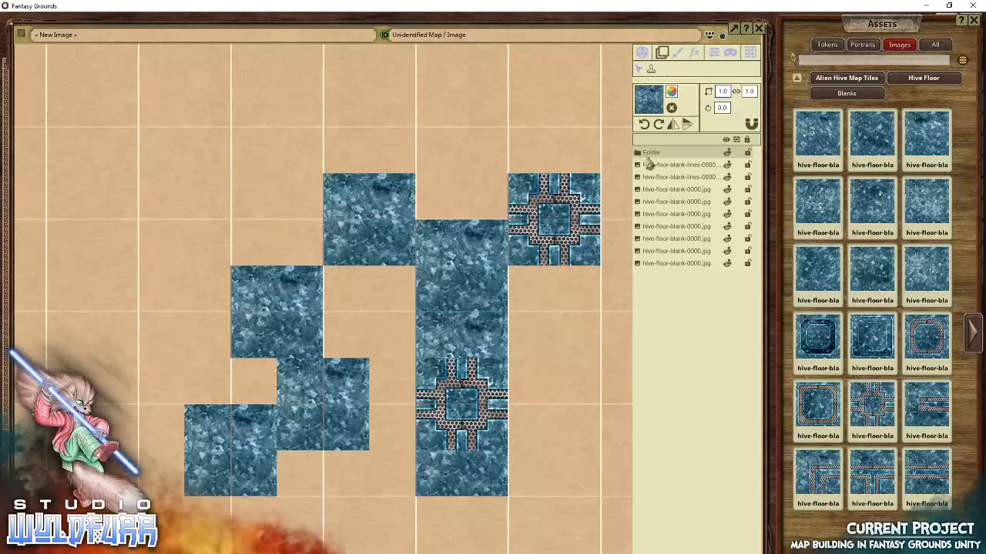
double_click(651, 153)
click(690, 168)
shift+click(662, 264)
drag(679, 230, 719, 553)
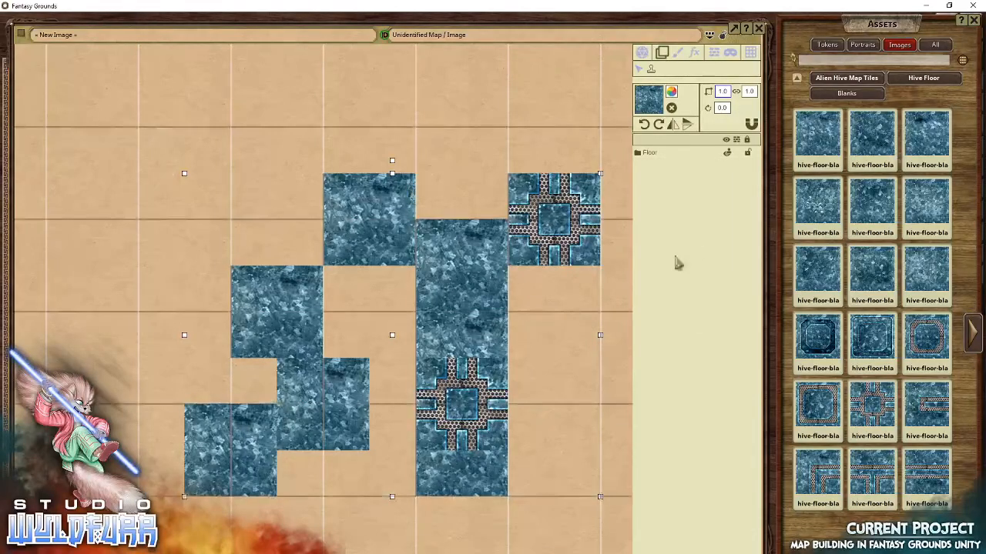
Create a layer folder named Walls above the Floor folder.
click(712, 552)
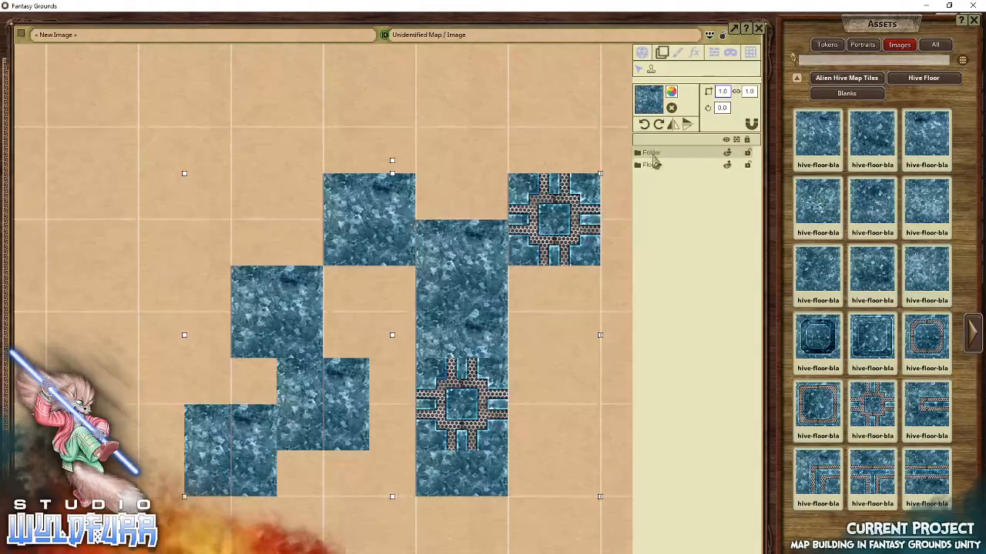
double_click(652, 153)
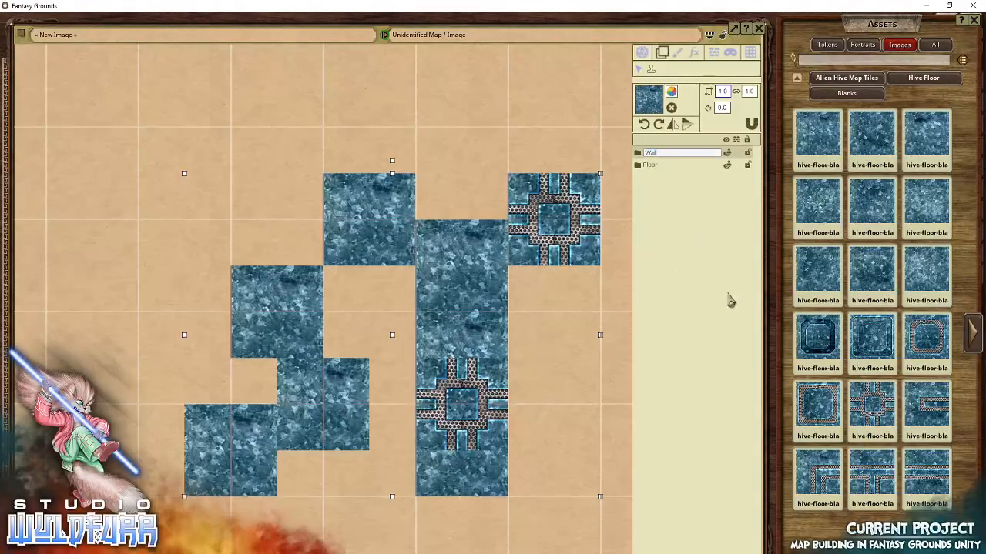
key(Return)
Create a layer folder named Features and move it between the Walls and Floor folders.
click(680, 476)
double_click(654, 153)
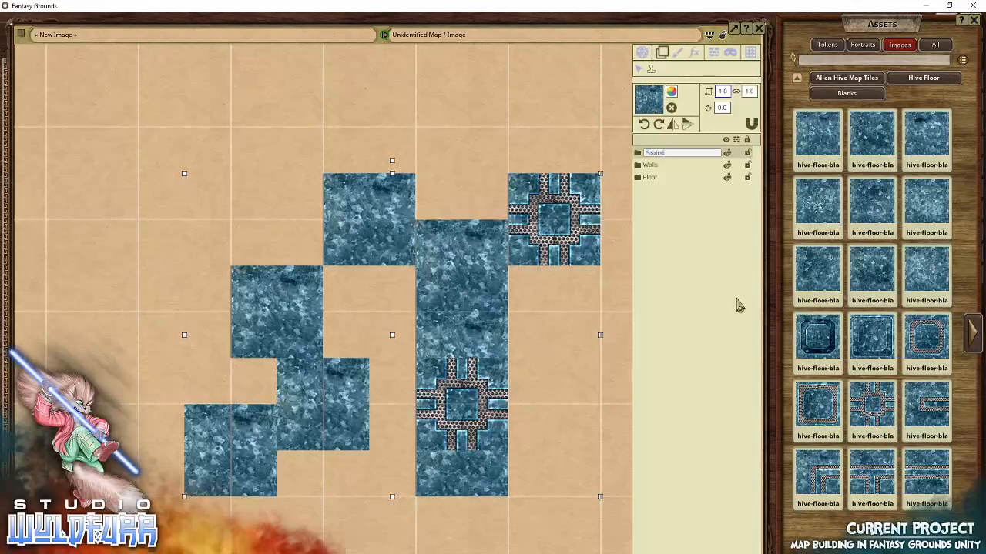
key(Return)
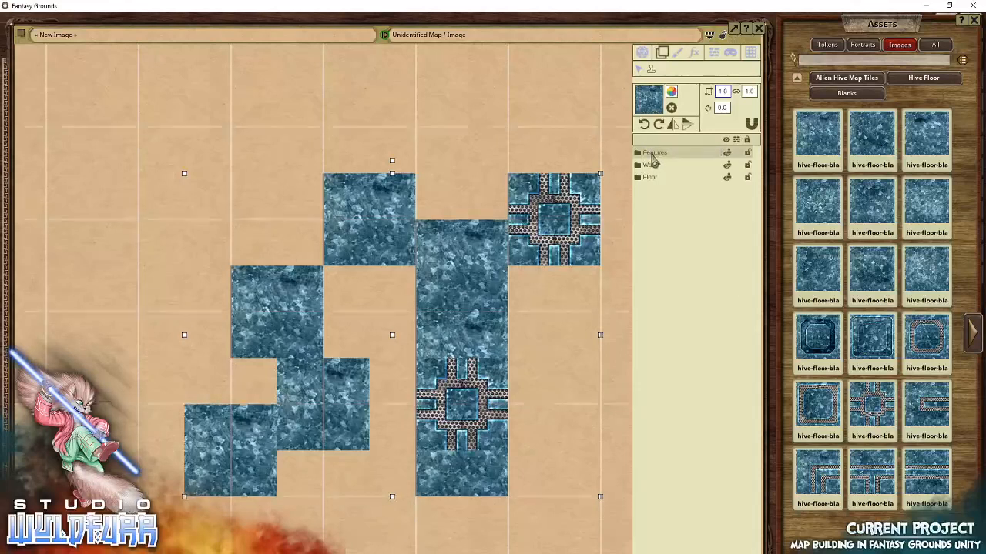
drag(654, 158, 657, 170)
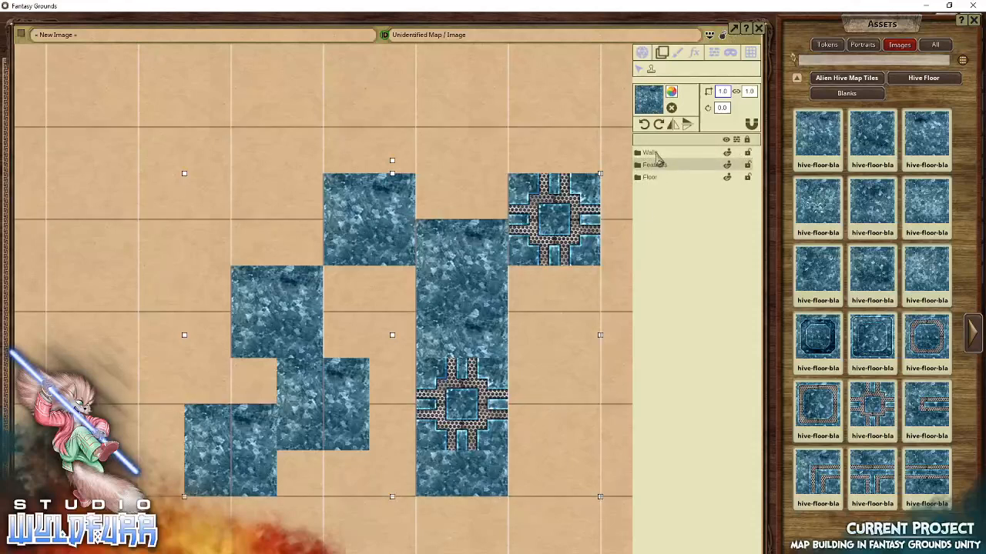
Stamp a hive-floor-blank-0000.jpg tile into the Walls folder at the map's centre and try to delete it.
click(656, 154)
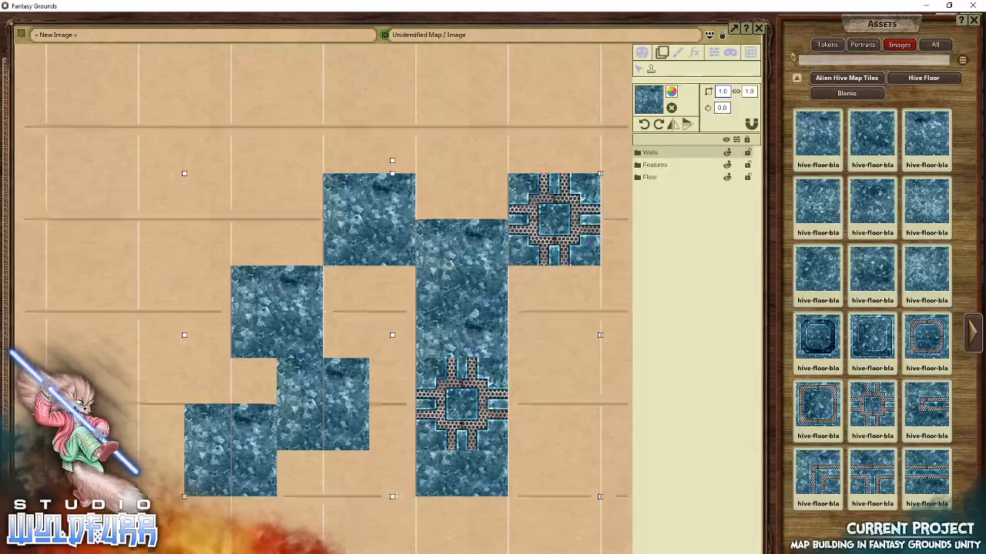
click(377, 311)
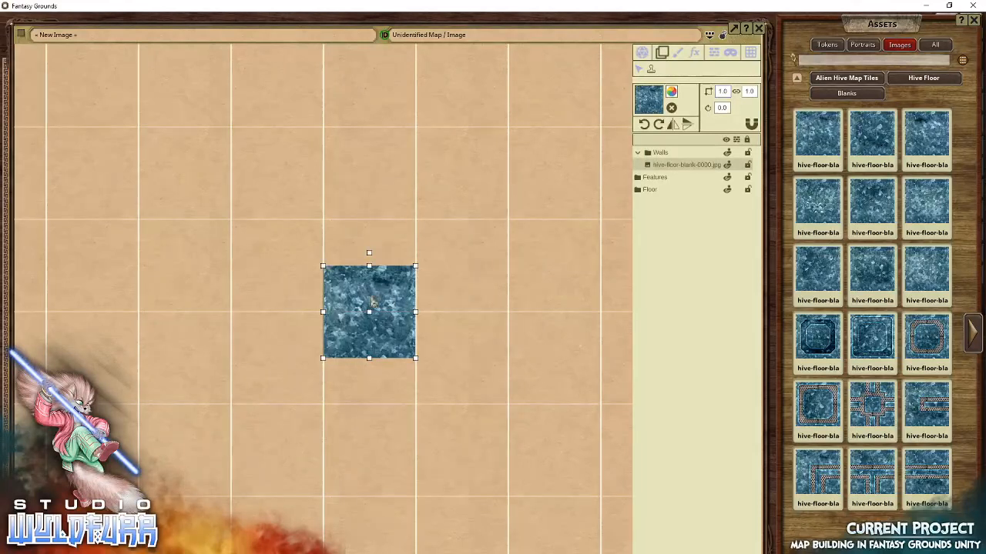
key(Delete)
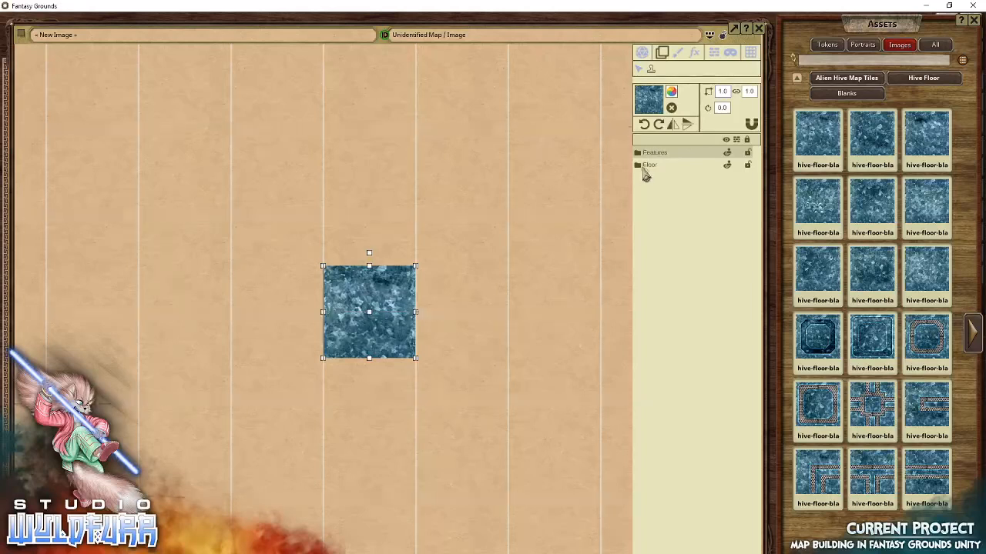
Try to expand the Features and Floor folders to check their layers.
double_click(640, 156)
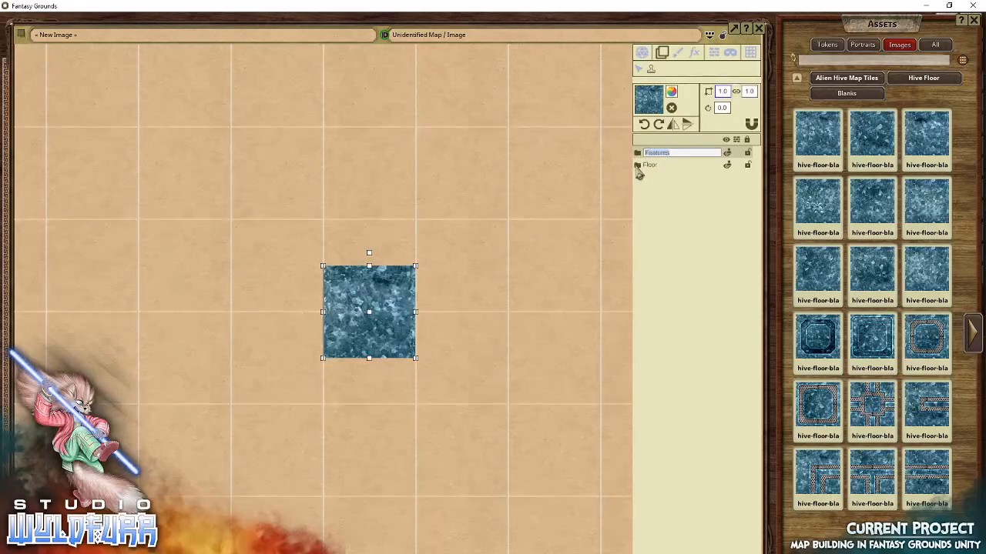
double_click(639, 167)
click(637, 157)
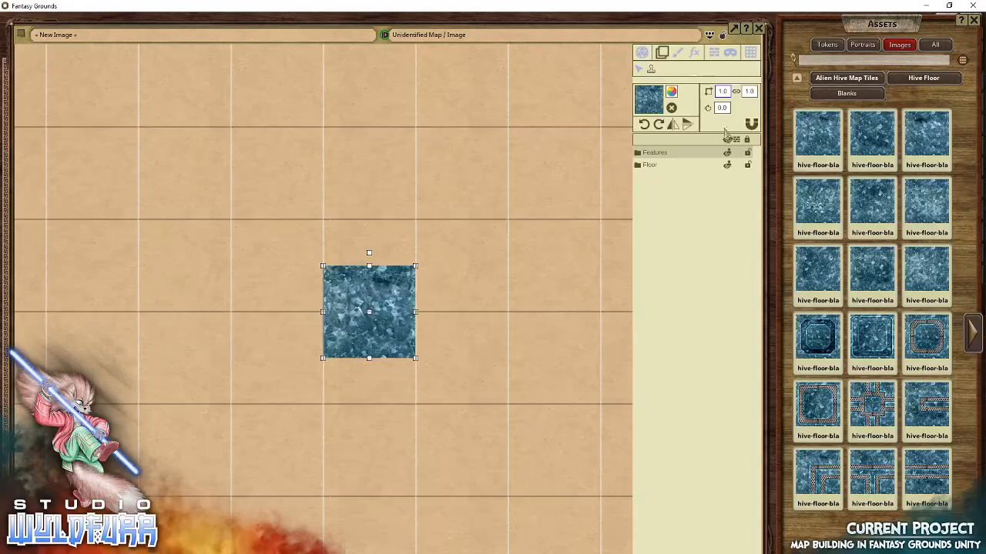
Close the map image and the asset browser, and reopen both.
click(758, 29)
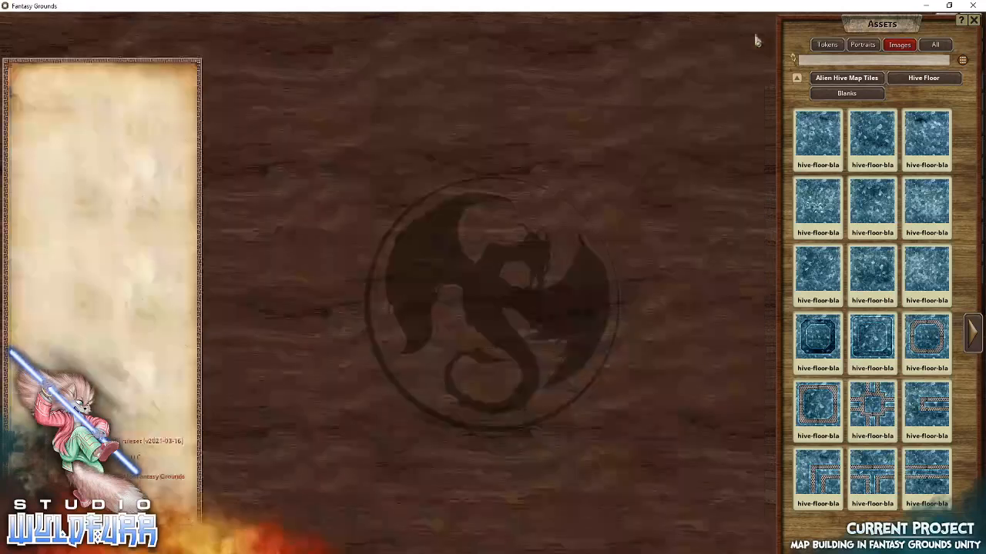
click(974, 20)
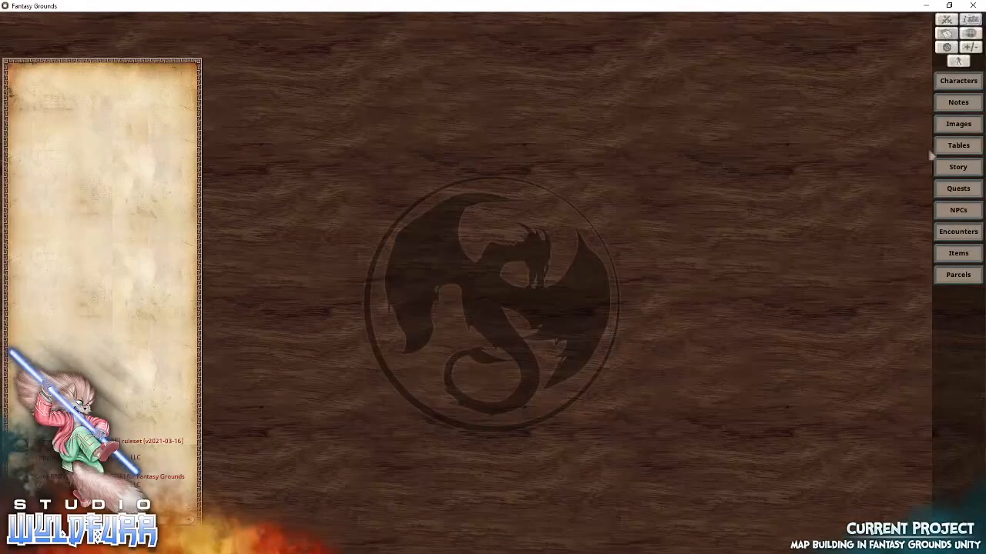
click(958, 125)
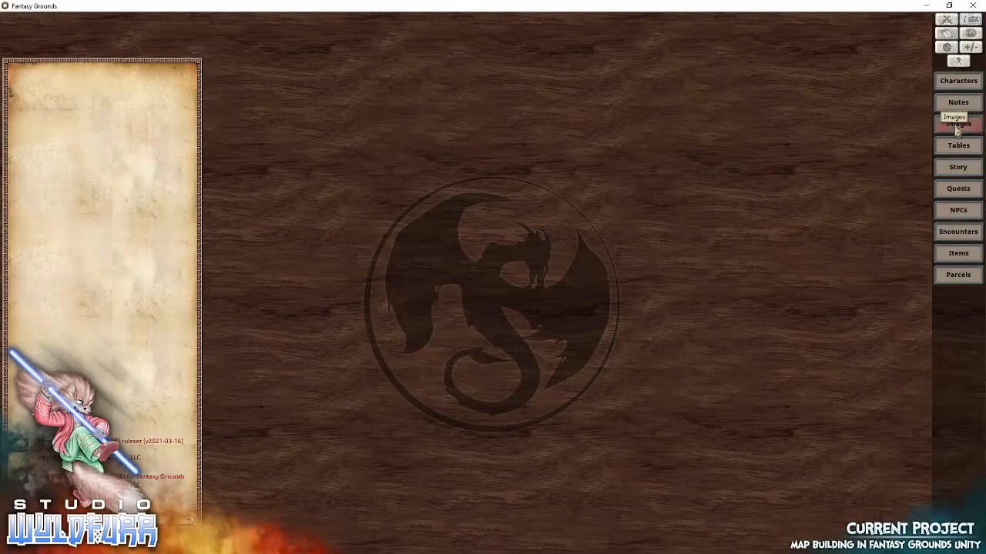
double_click(574, 225)
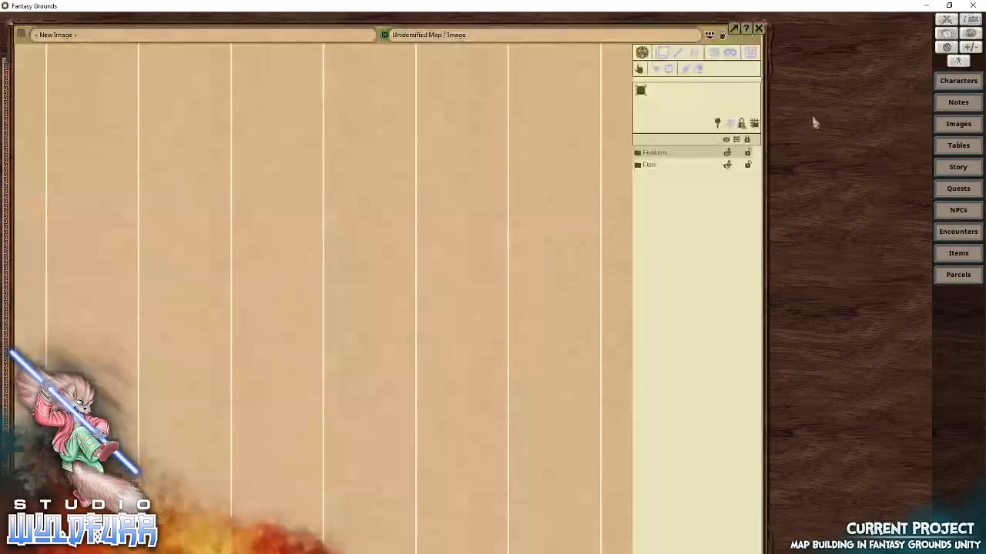
click(958, 501)
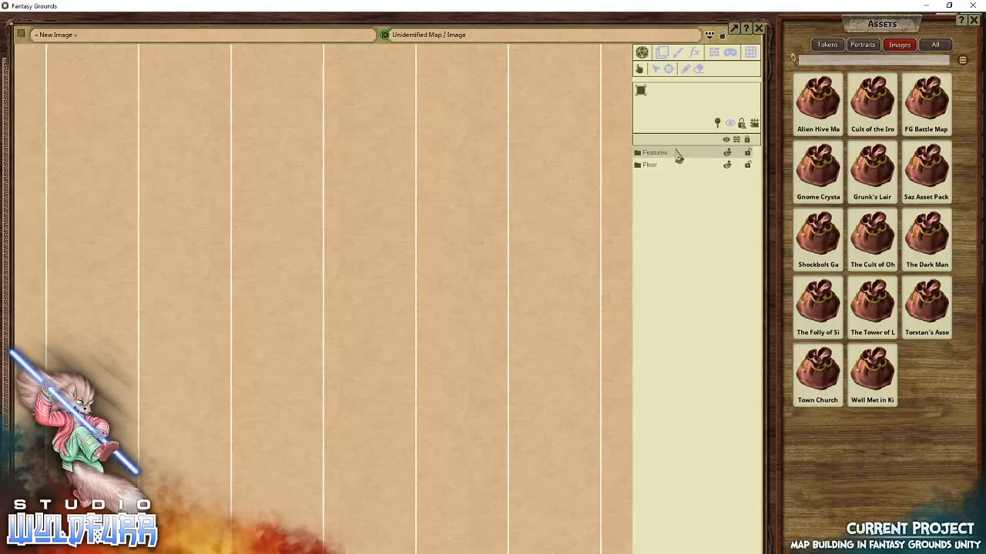
Open the Hive folder under Alien Hive Map Tiles' Hive Floor assets and switch the map to layer editing.
click(818, 97)
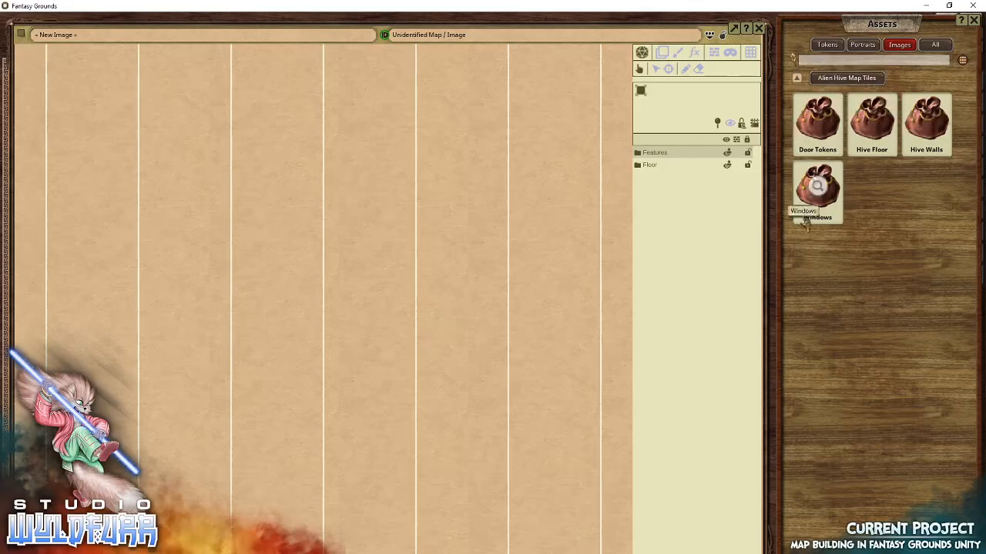
click(874, 126)
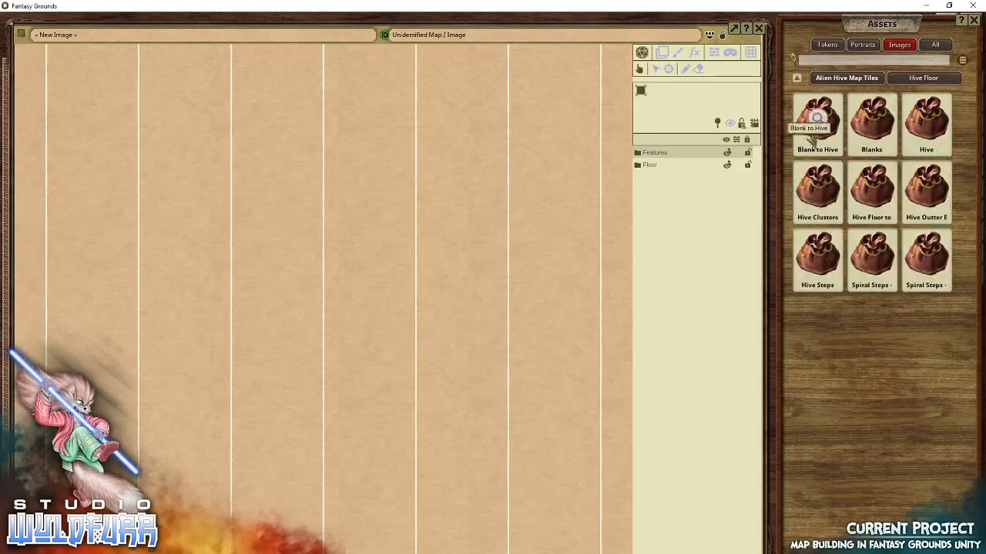
click(928, 131)
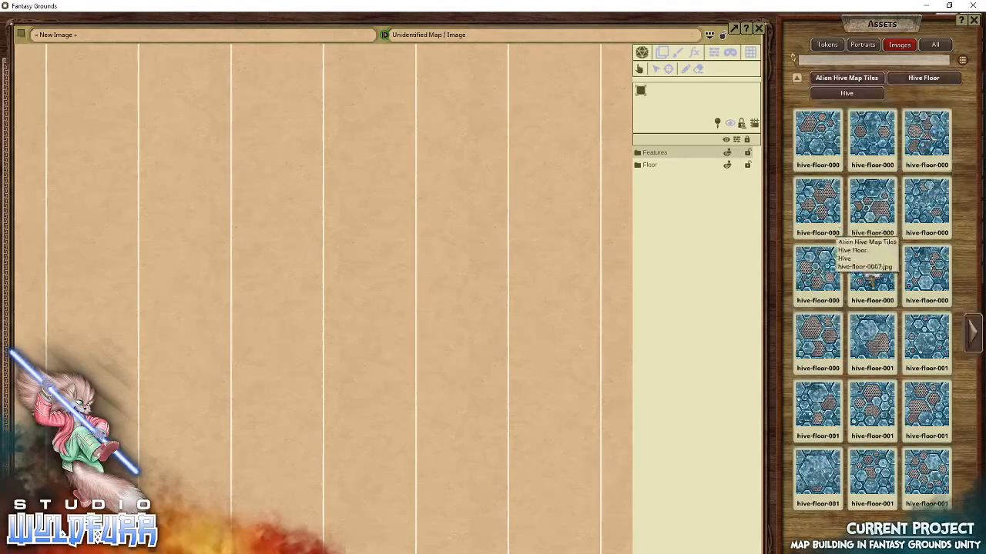
click(655, 69)
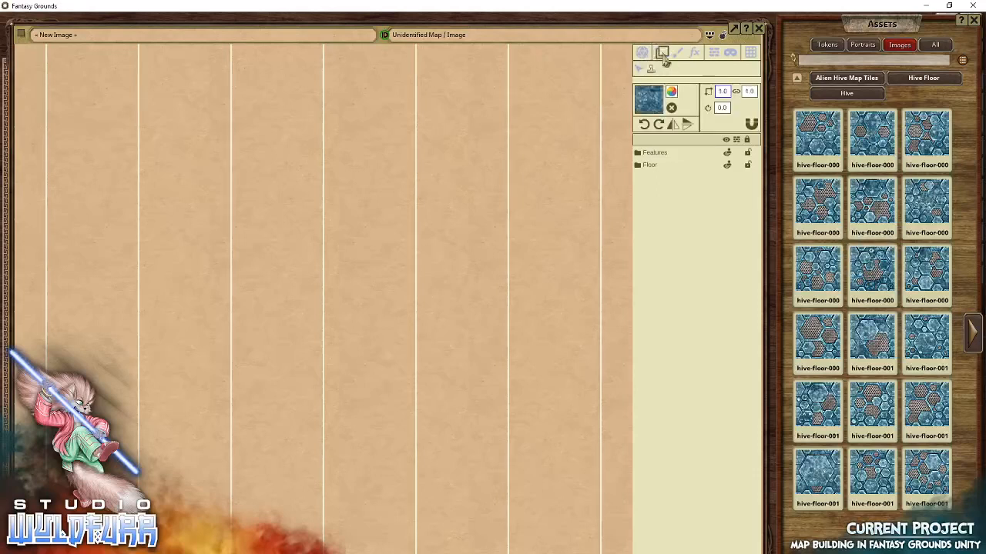
Place hive-floor-0011, 0010, 0014 and 0017 on the map as a two-by-two block, clockwise from upper left: 0017, 0011, 0014, 0010.
drag(923, 343, 484, 285)
drag(818, 339, 370, 358)
drag(926, 402, 462, 358)
drag(926, 471, 370, 266)
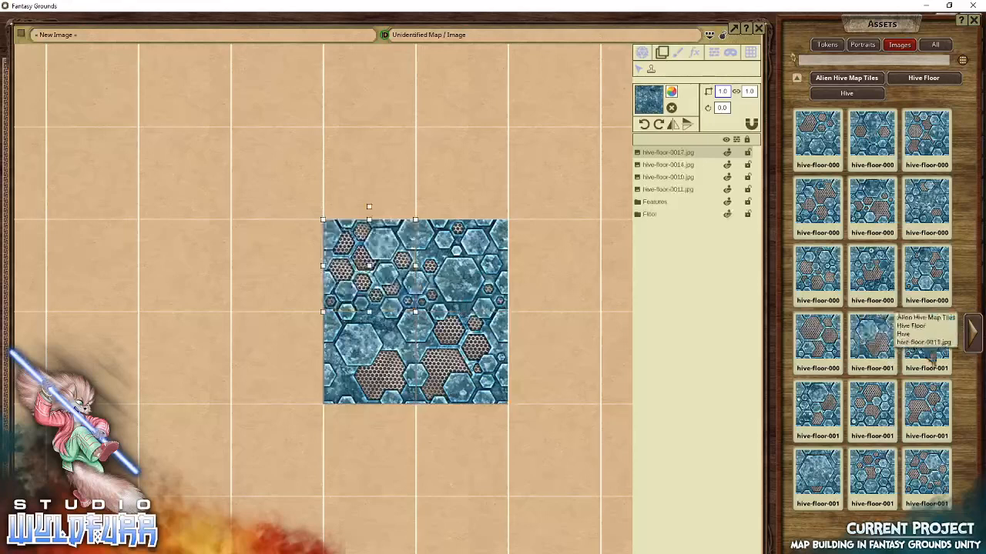
Add a hive-floor-lines-ew-0001 and an ew-0000 tile along both the lower and upper edges of the two-by-two block.
click(974, 339)
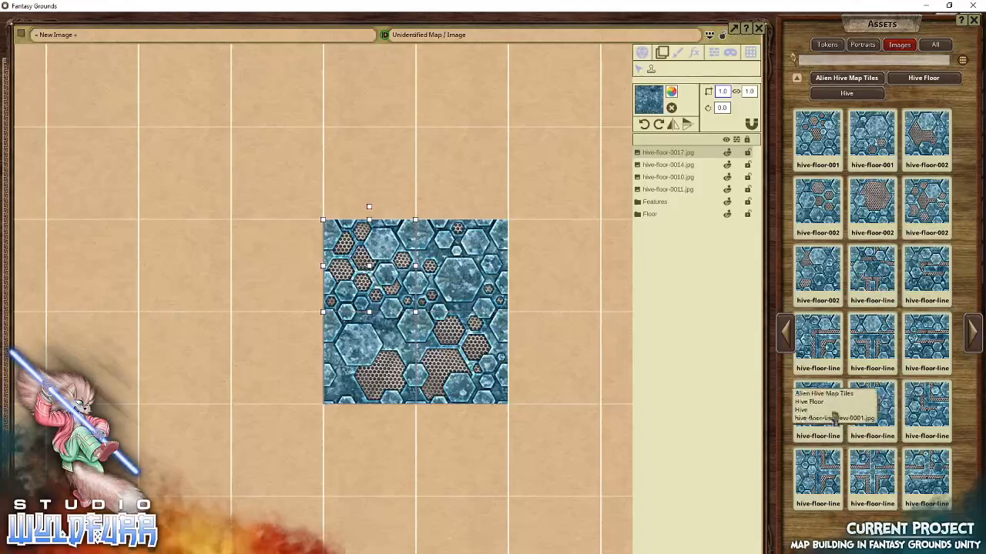
drag(818, 404, 389, 454)
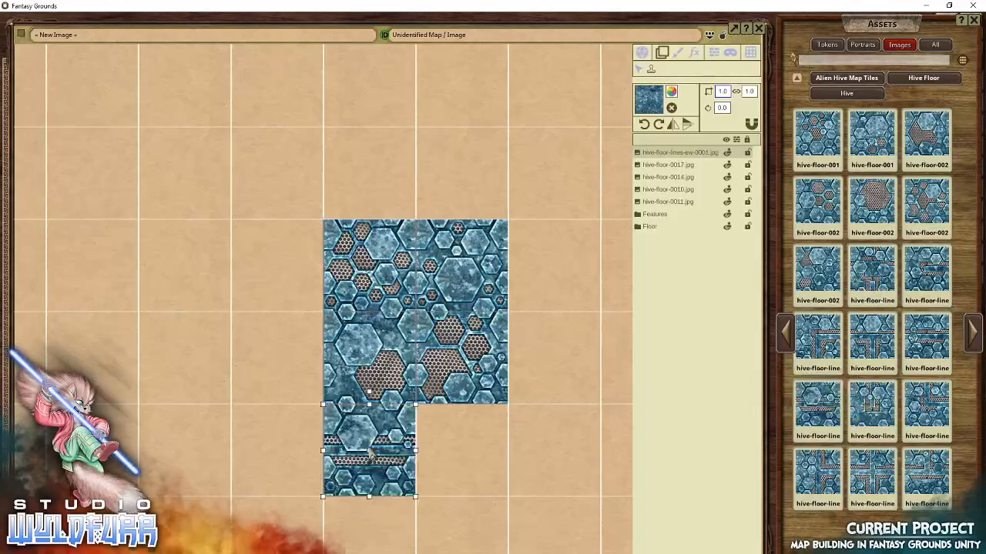
drag(924, 336, 479, 450)
drag(818, 413, 454, 182)
drag(920, 343, 371, 179)
Place the es-0000, ne-0000, nw-0000 and sw-0000 hive-floor-lines tiles as the upper-left, lower-left, lower-right and upper-right corners of the room.
drag(818, 337, 277, 177)
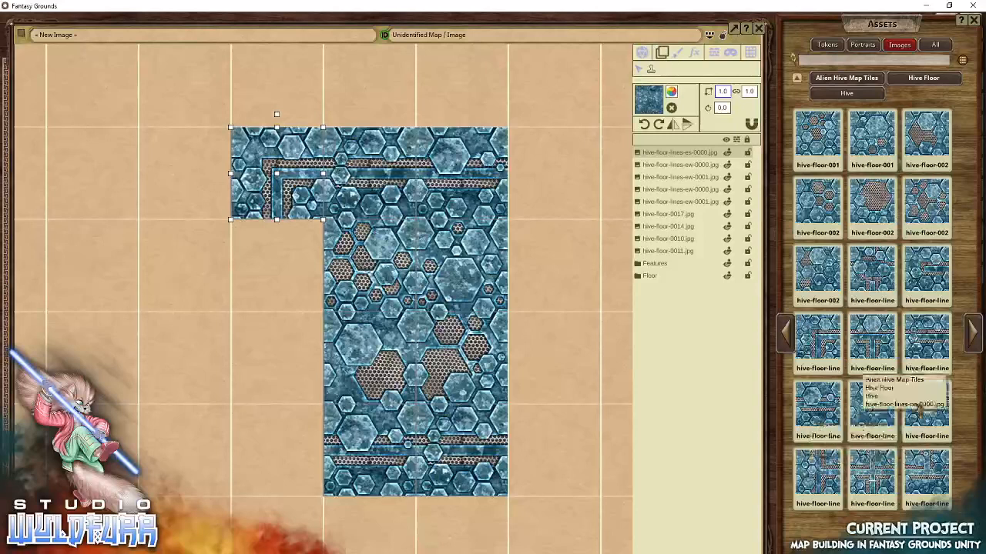
drag(870, 412, 276, 451)
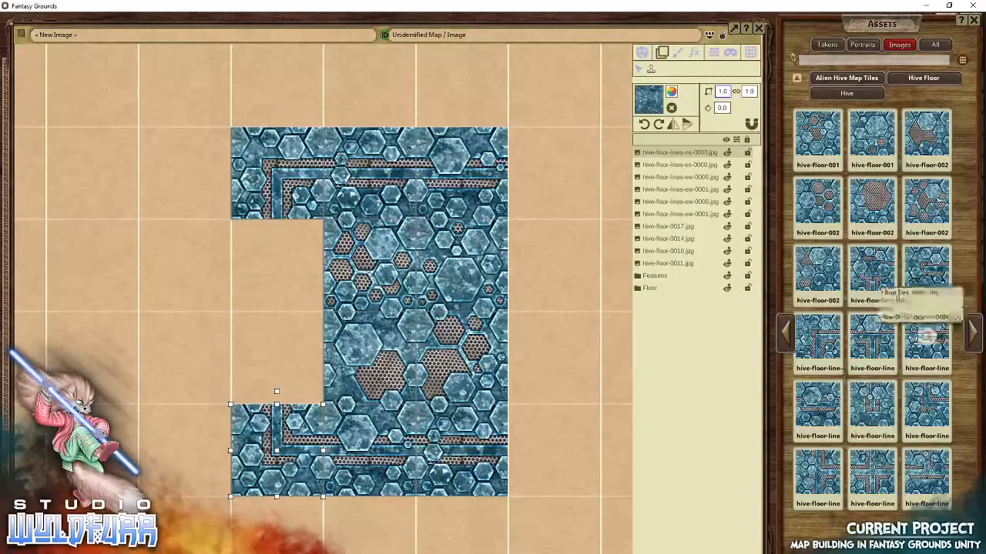
click(972, 331)
drag(872, 206, 561, 448)
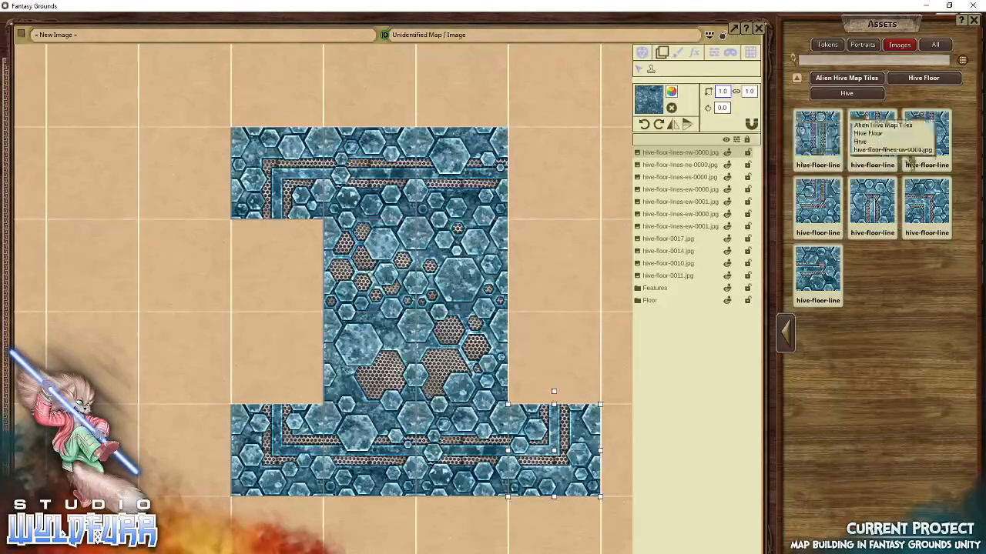
drag(924, 205, 558, 178)
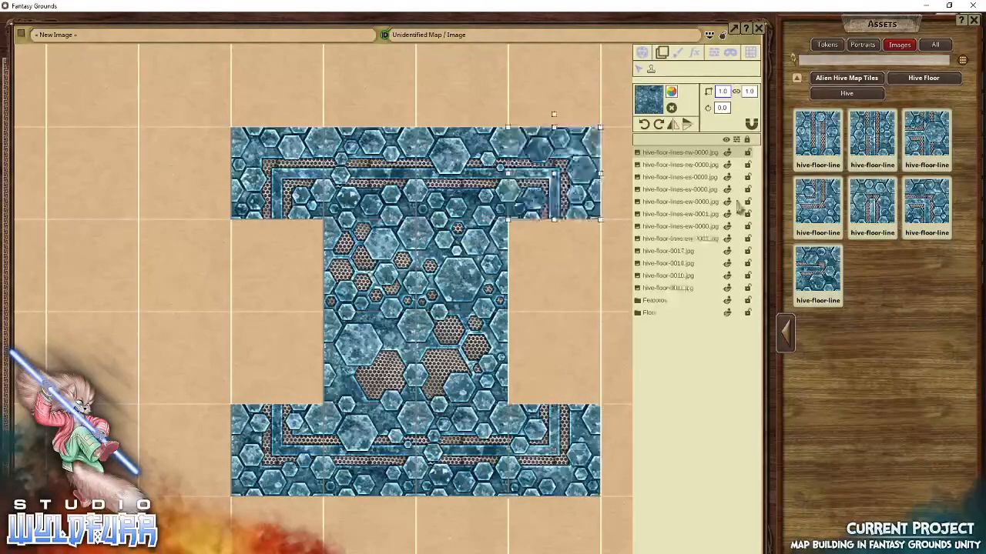
Fill the room's right and left sides with hive-floor-lines-ns-0000 and ns-0001 tiles, completing the four-by-four floor.
drag(820, 136, 579, 264)
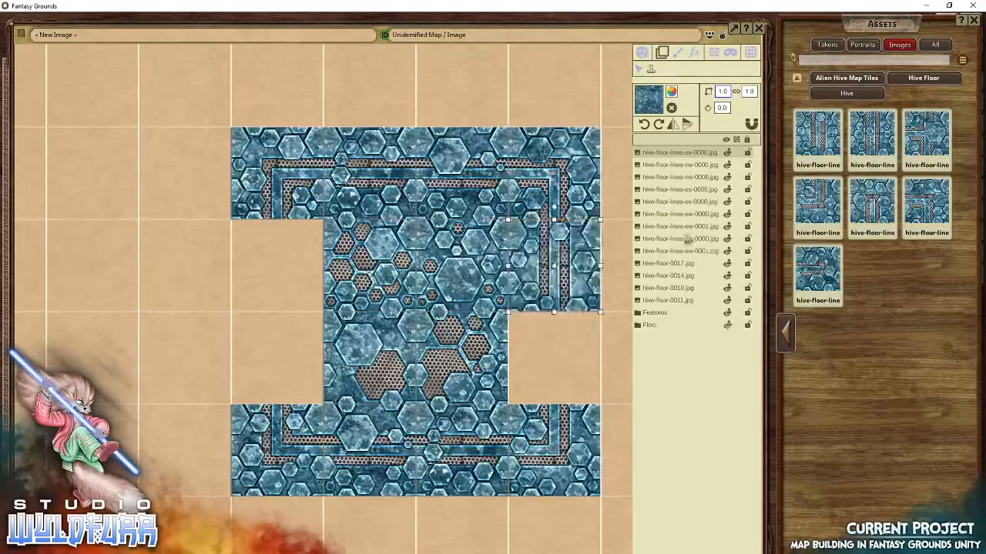
drag(817, 133, 543, 359)
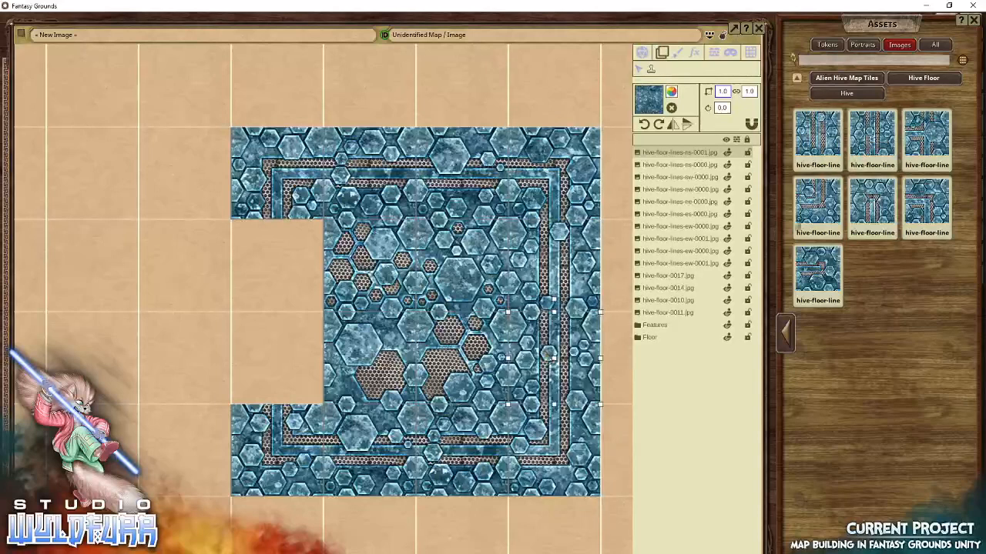
drag(872, 138, 285, 276)
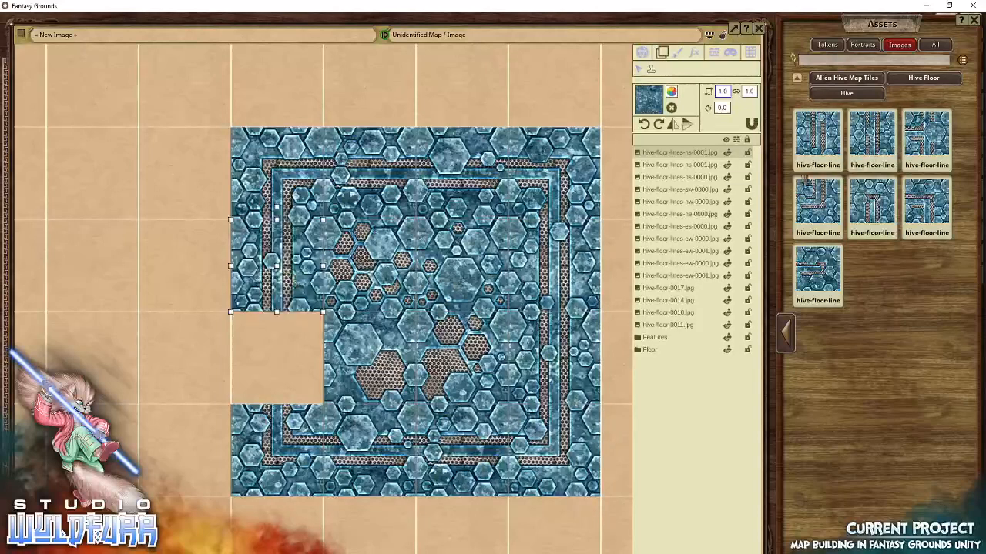
drag(818, 135, 290, 345)
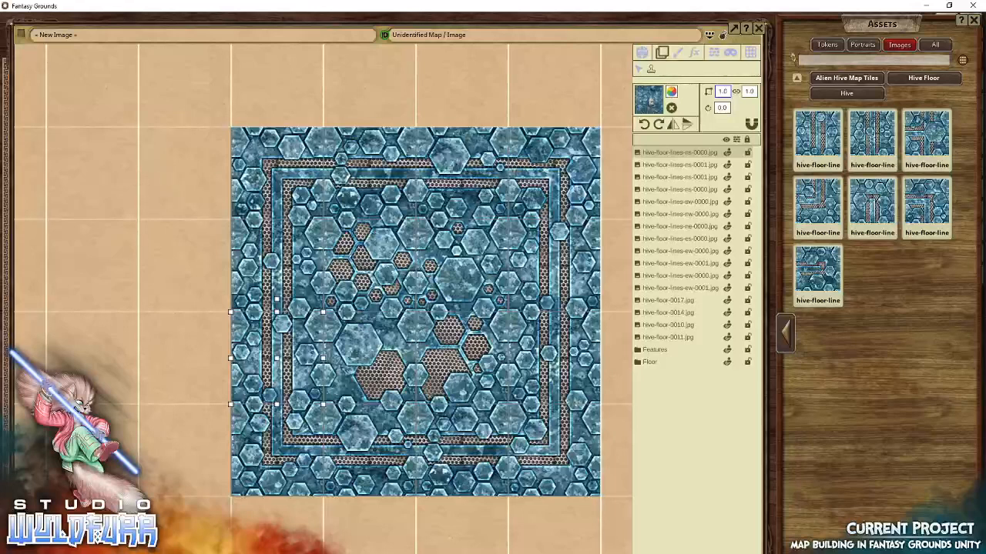
Place a hive-floor-blank-0000.jpg tile one square left of the hive room, level with its top row.
drag(661, 94, 99, 175)
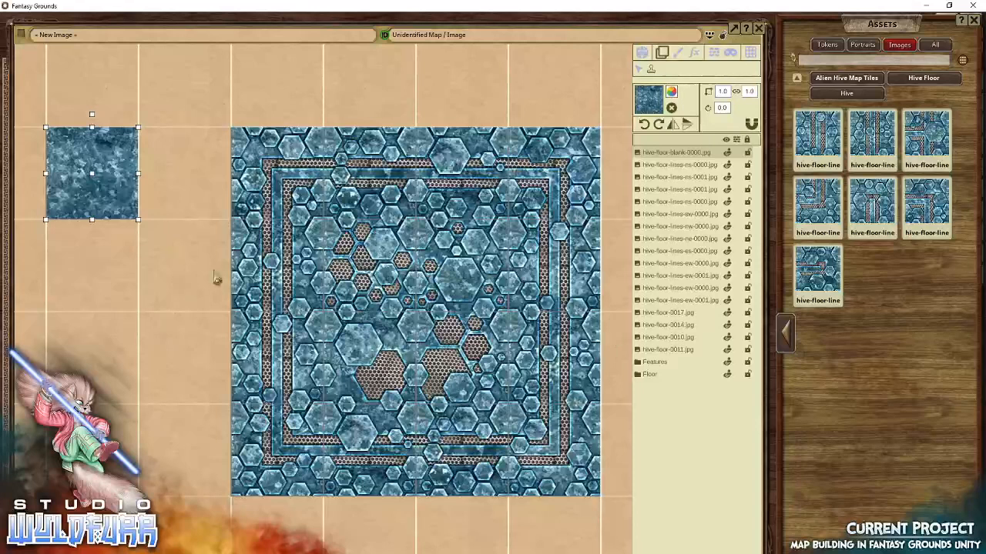
scroll(324, 312, up, 1)
scroll(324, 311, down, 4)
scroll(323, 312, up, 5)
scroll(323, 317, down, 6)
scroll(330, 311, up, 3)
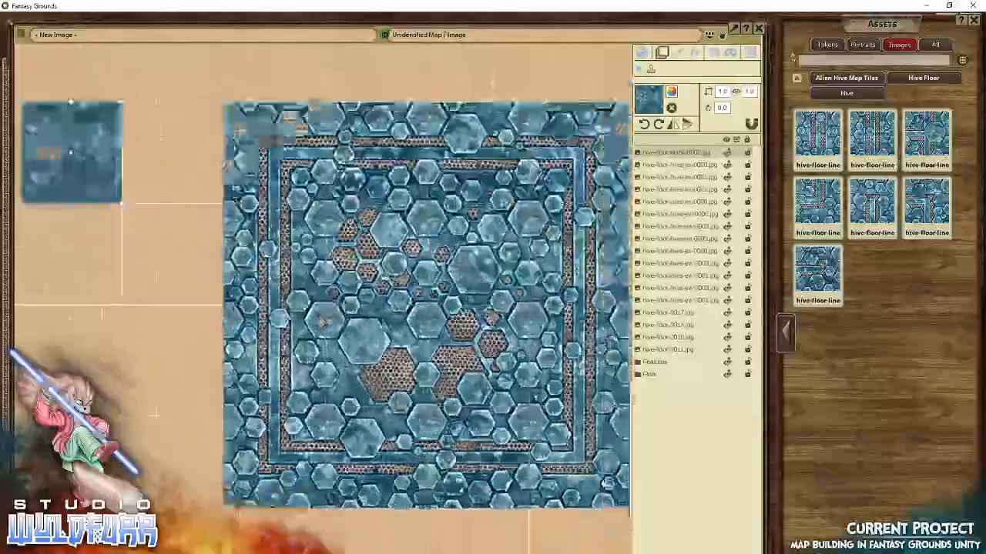
scroll(331, 311, down, 1)
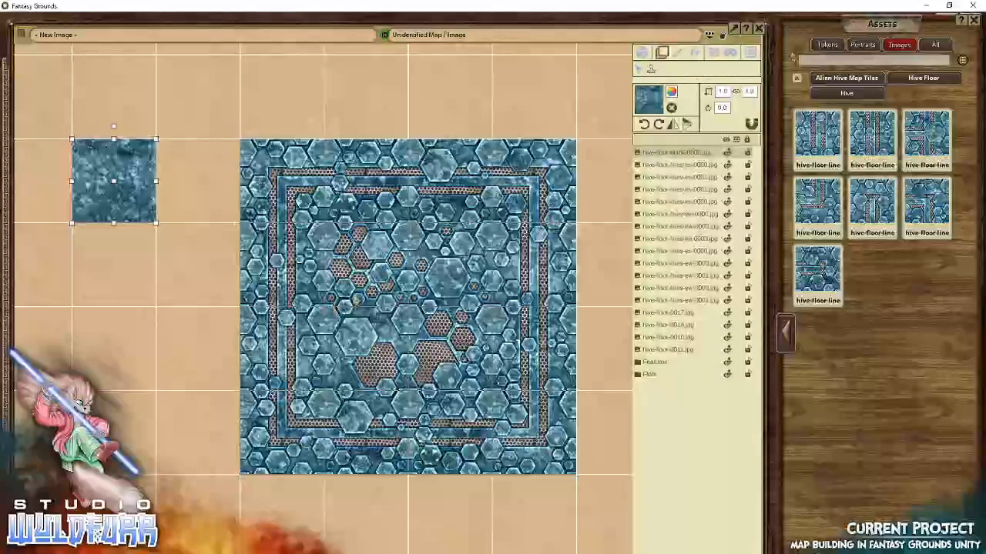
drag(331, 311, 394, 304)
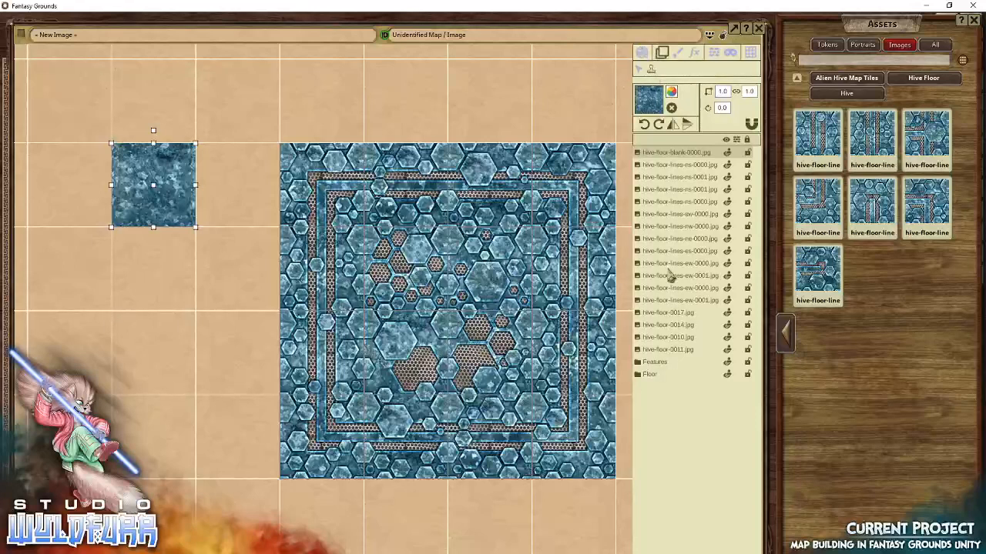
Select several hive-floor-lines layers in turn to identify which map tile each one belongs to.
click(674, 167)
click(676, 228)
click(673, 275)
click(673, 215)
click(673, 190)
click(664, 276)
click(663, 301)
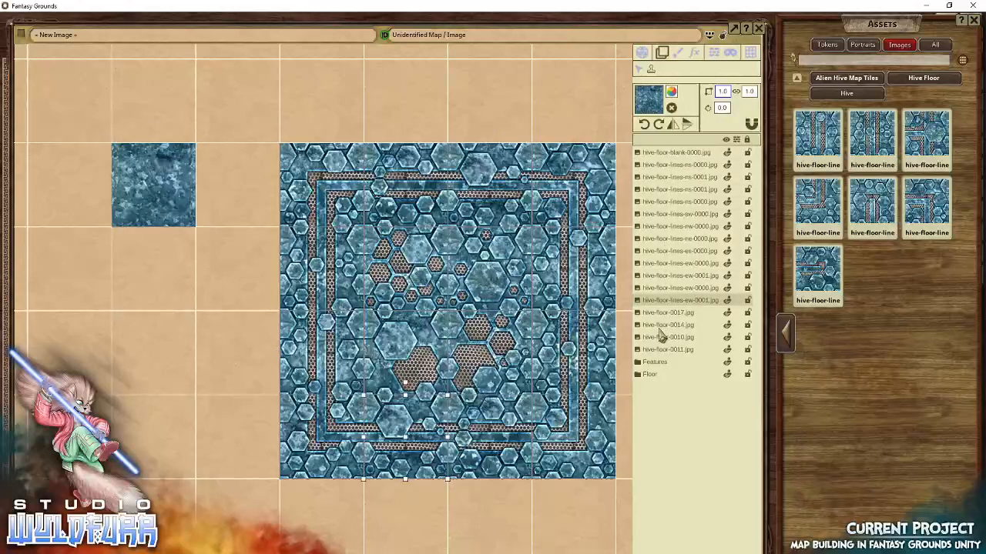
Select further hive-floor and hive-floor-lines layers one by one to check which square of the room each tile occupies.
click(659, 327)
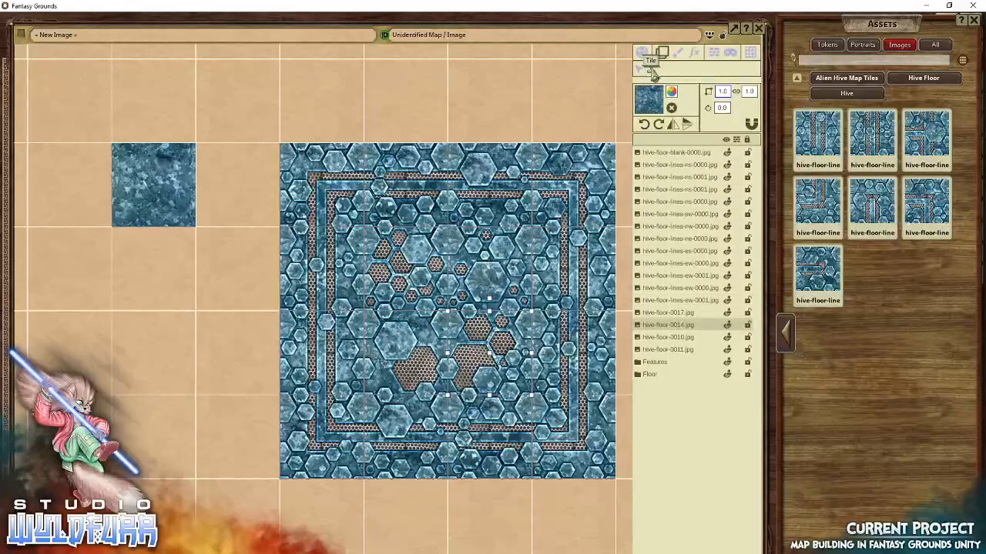
click(662, 263)
click(670, 228)
click(668, 203)
click(668, 177)
click(667, 241)
click(661, 313)
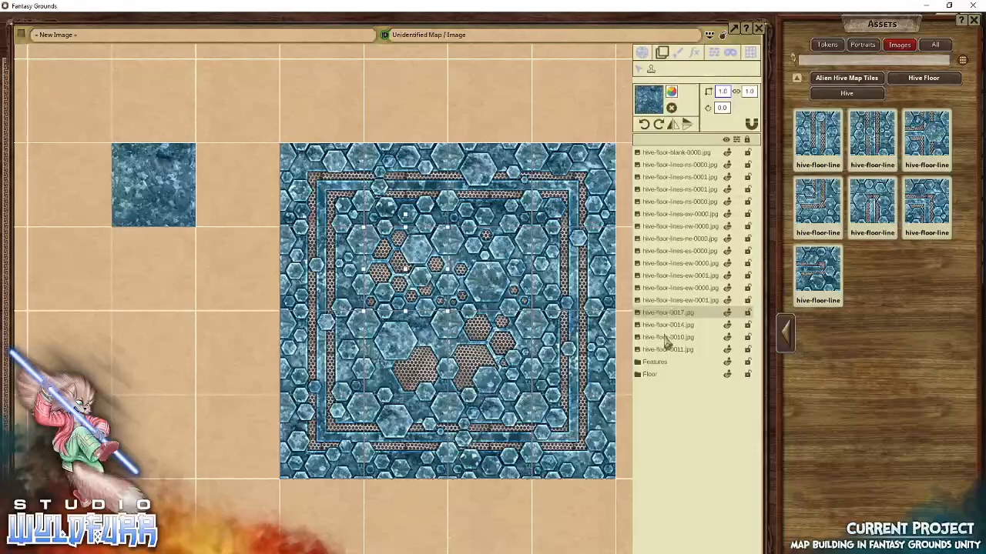
click(681, 262)
click(678, 215)
click(672, 278)
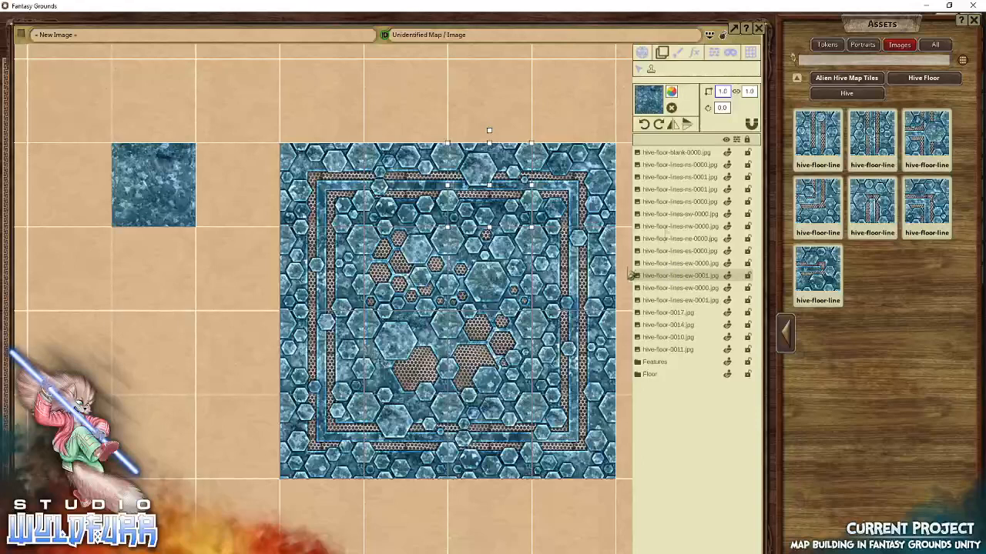
Delete the separate hive-floor-blank-0000.jpg tile beside the hive room.
click(675, 154)
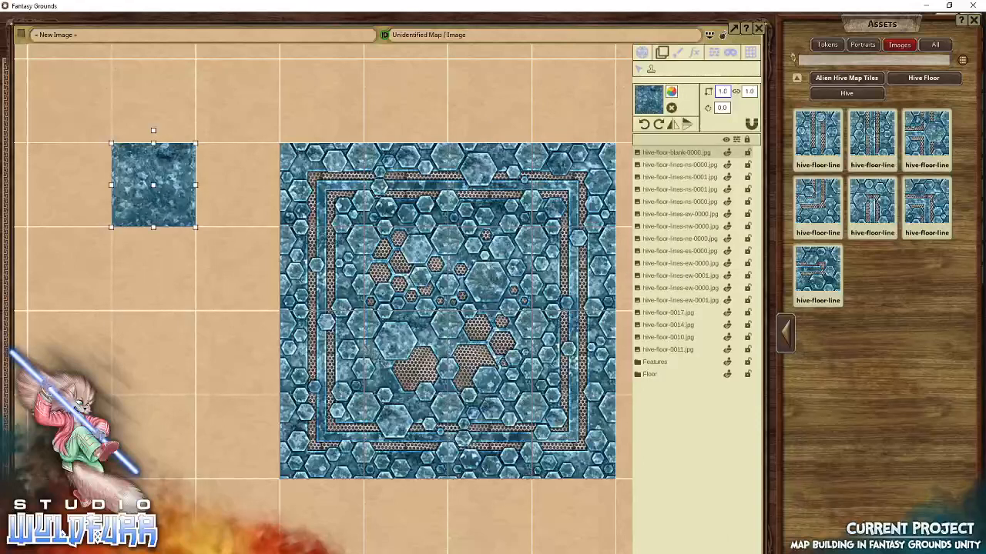
key(Delete)
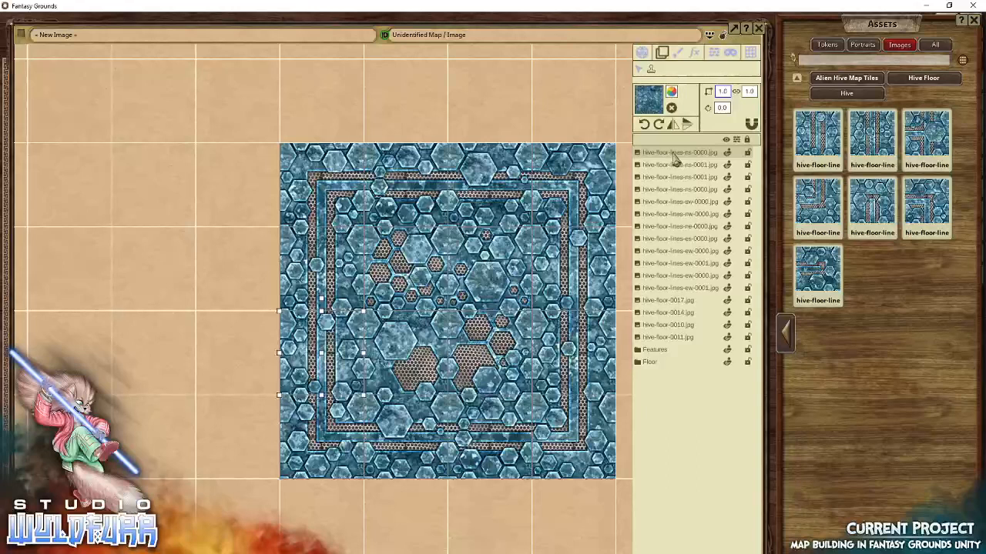
Try to move all the hive-floor tile layers together into the Floor folder.
click(660, 353)
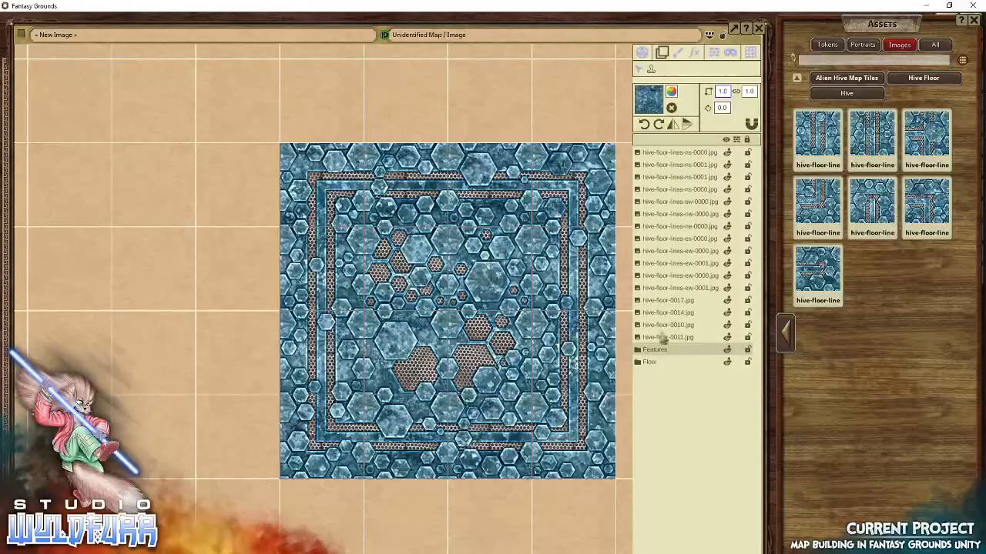
click(662, 155)
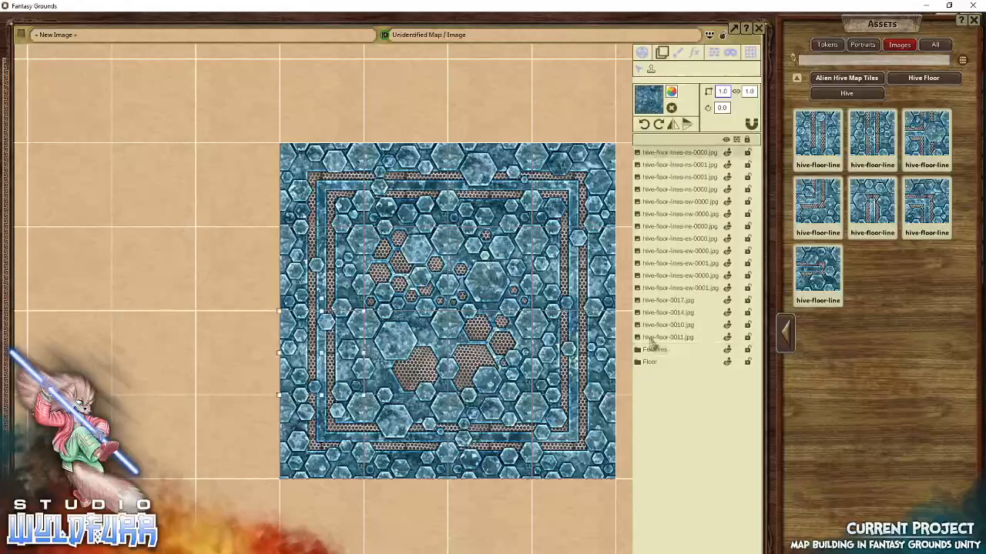
shift+click(651, 340)
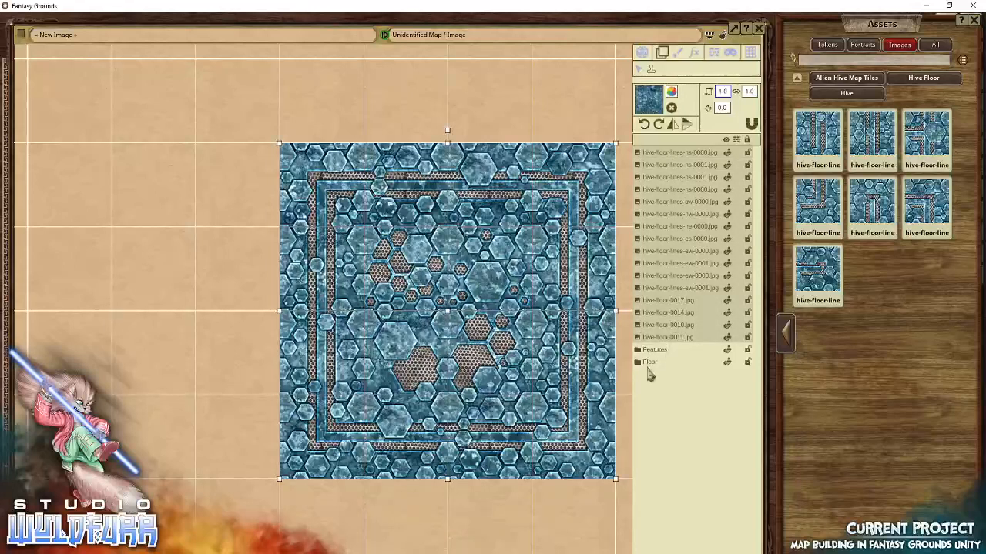
drag(661, 333, 673, 298)
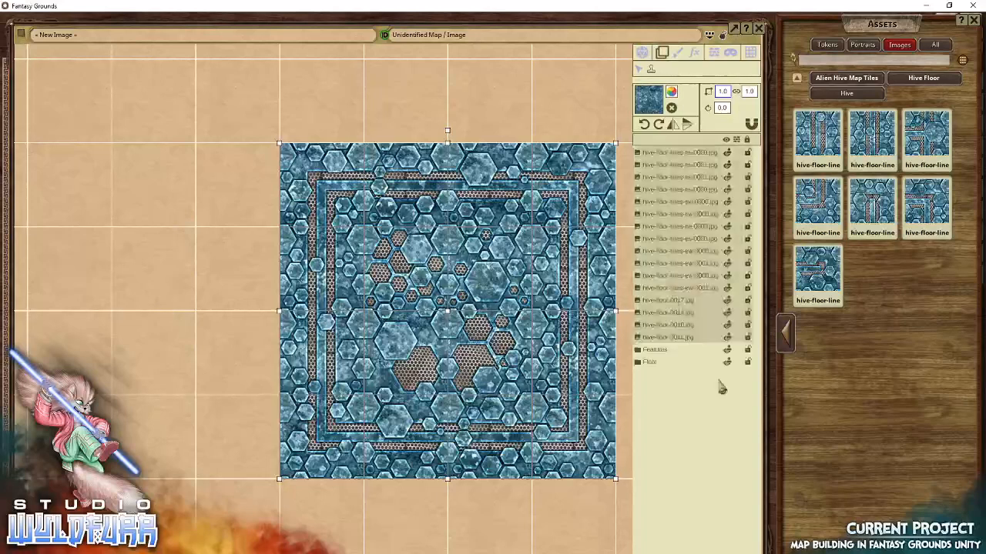
Move the Features and Floor folders together above all the tile layers.
click(651, 362)
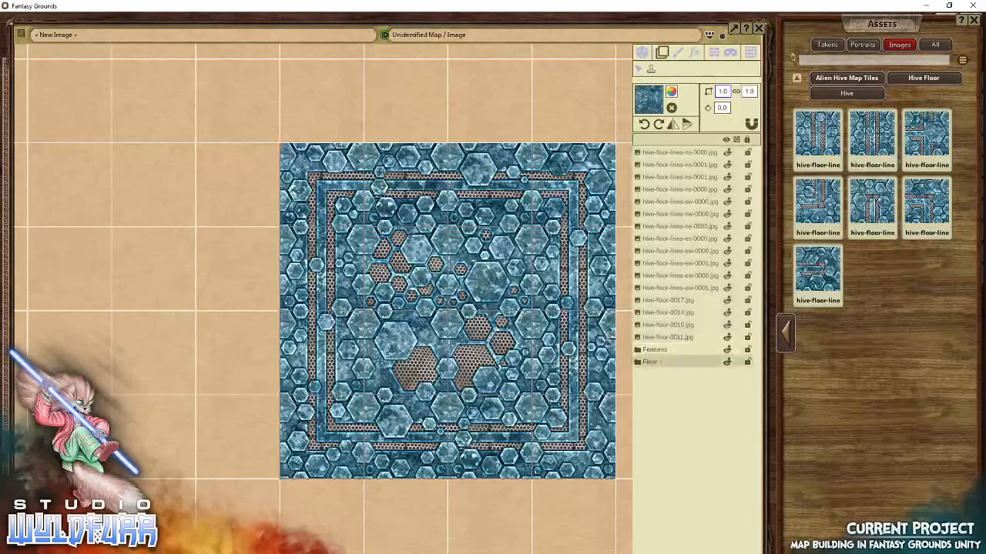
shift+click(649, 352)
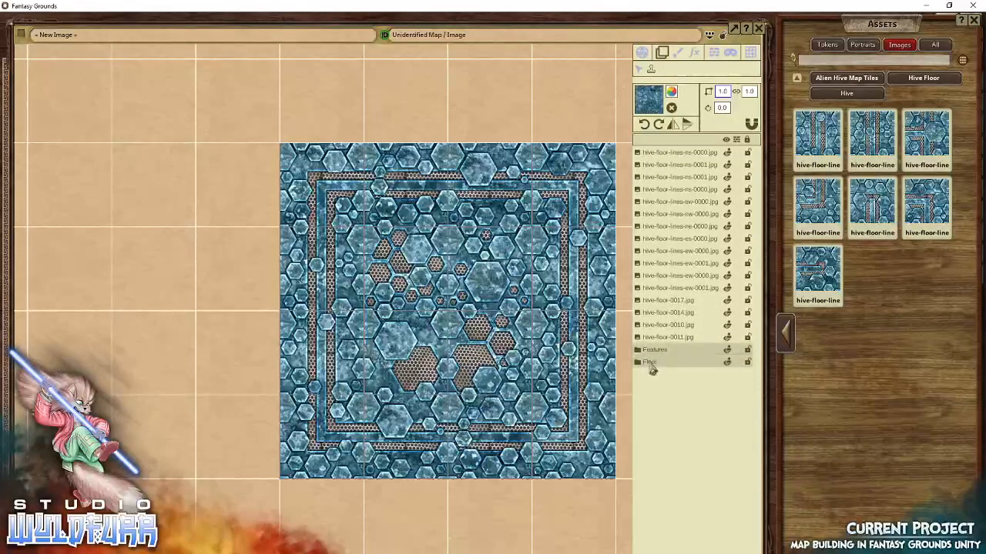
drag(652, 368, 671, 155)
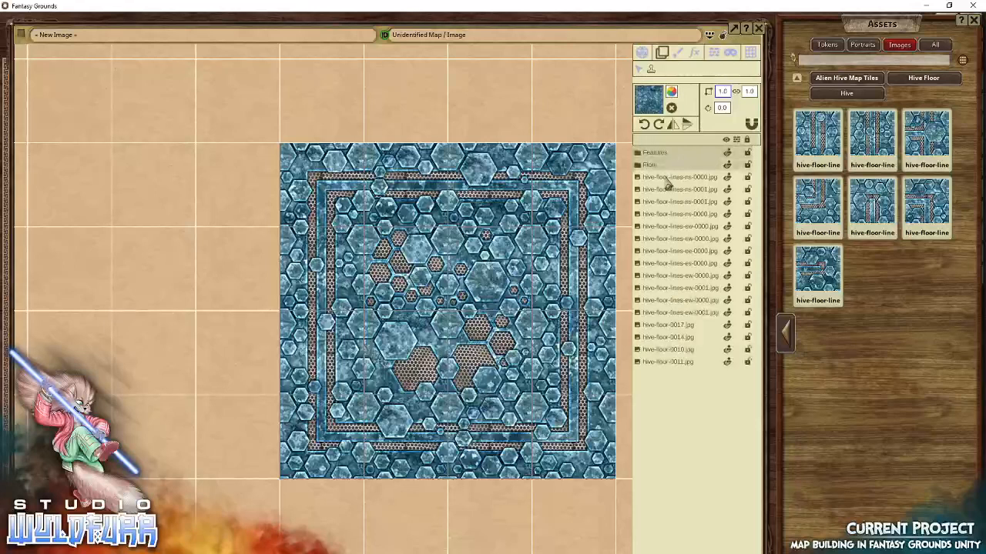
Move all the tile layers, from hive-floor-lines-ns-0000.jpg to hive-floor-0011.jpg, into the Floor folder.
click(666, 180)
shift+click(655, 364)
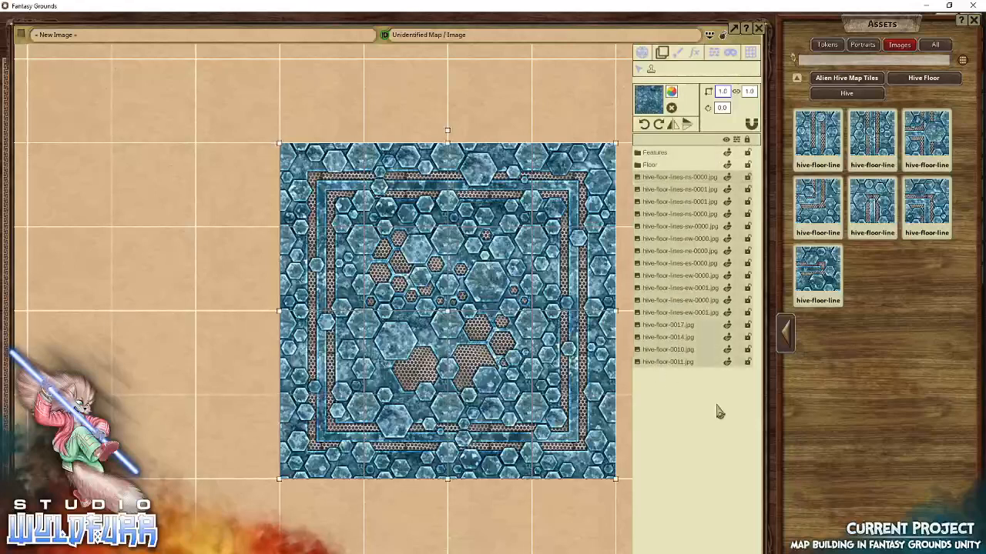
drag(660, 203, 651, 171)
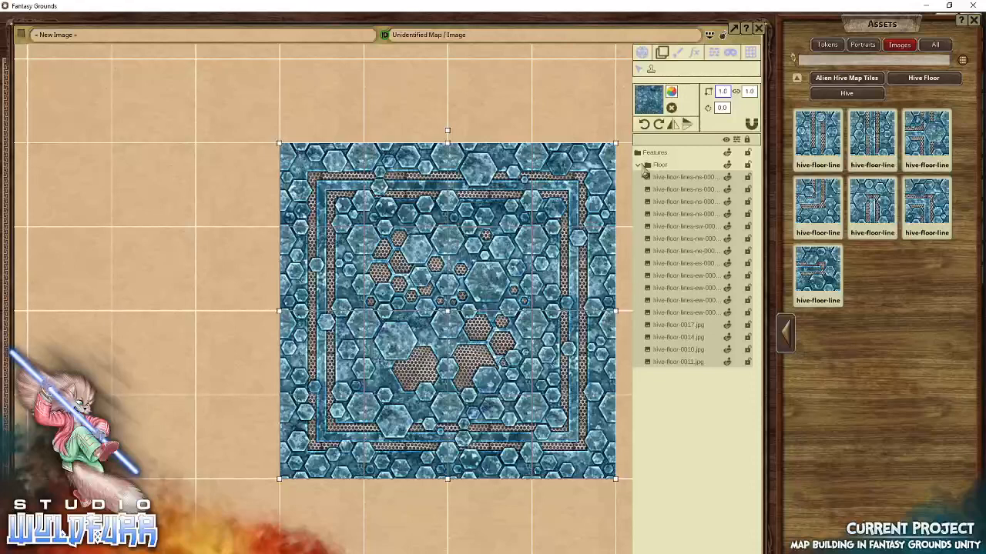
Move the Features folder below the Floor folder and its tiles, and collapse the Floor folder.
drag(659, 155, 672, 410)
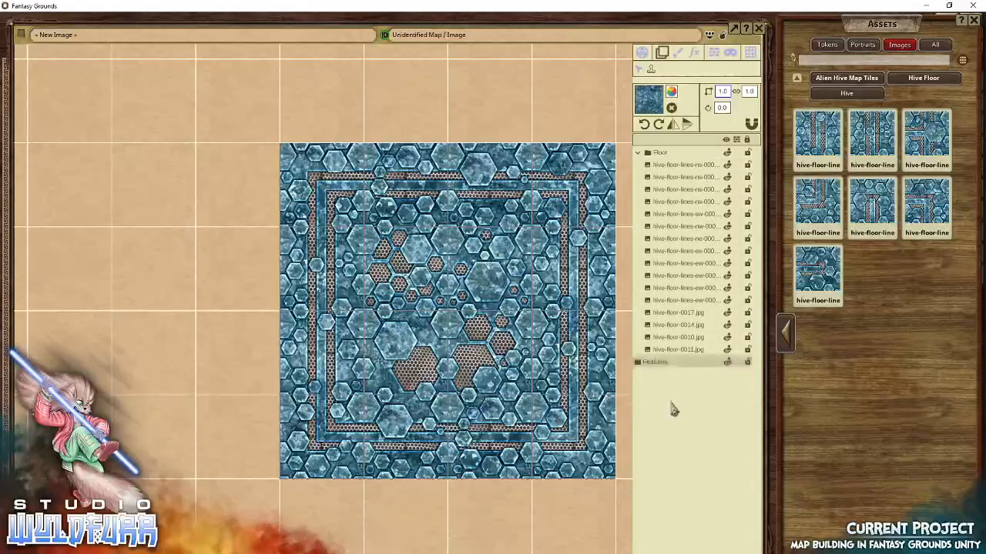
click(676, 350)
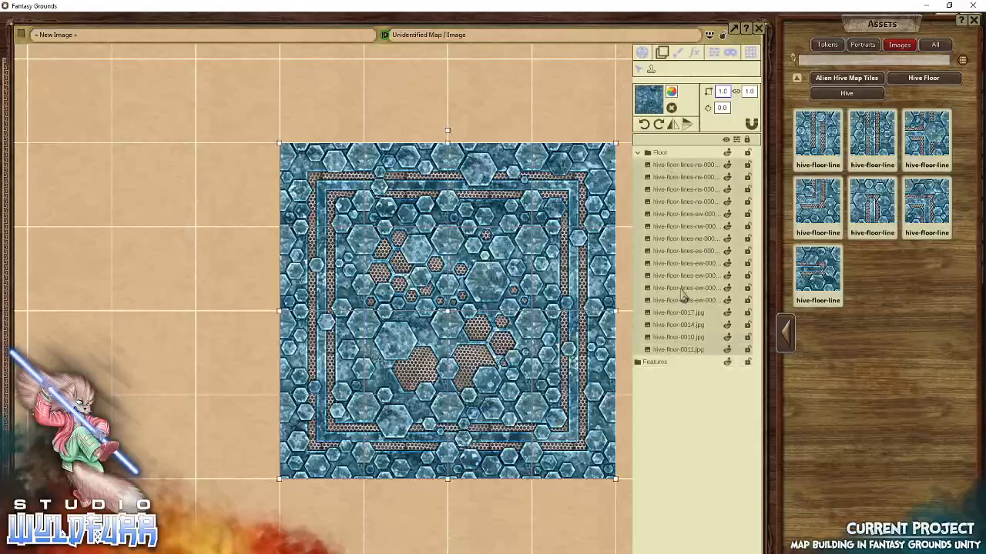
drag(667, 252, 661, 159)
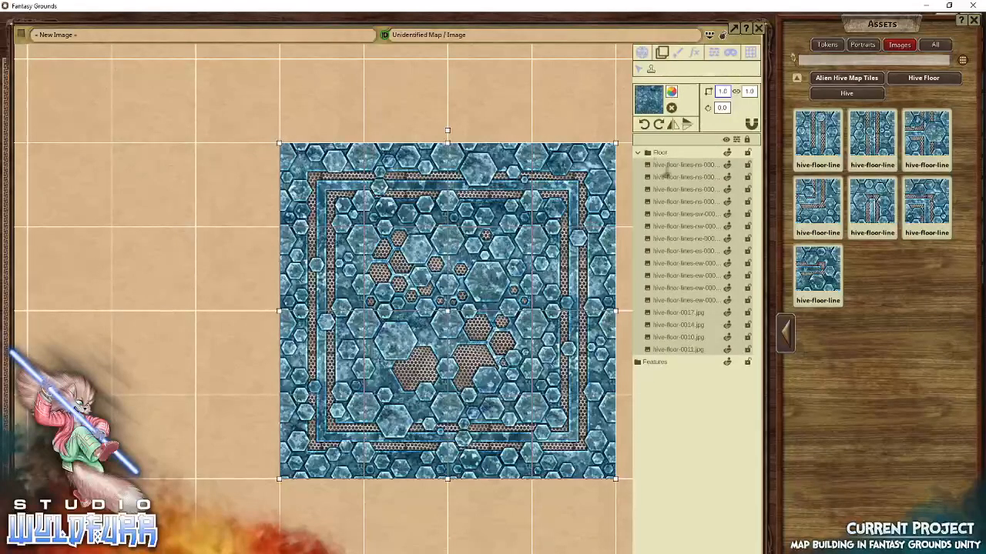
click(640, 154)
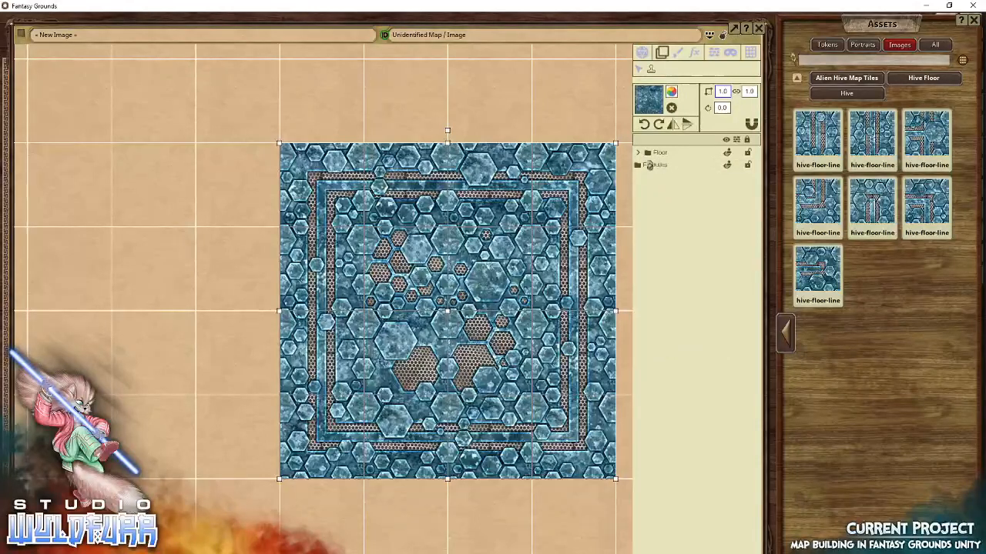
Move all tiles of the Floor folder one grid square left on the map, and add a new folder above it.
click(663, 154)
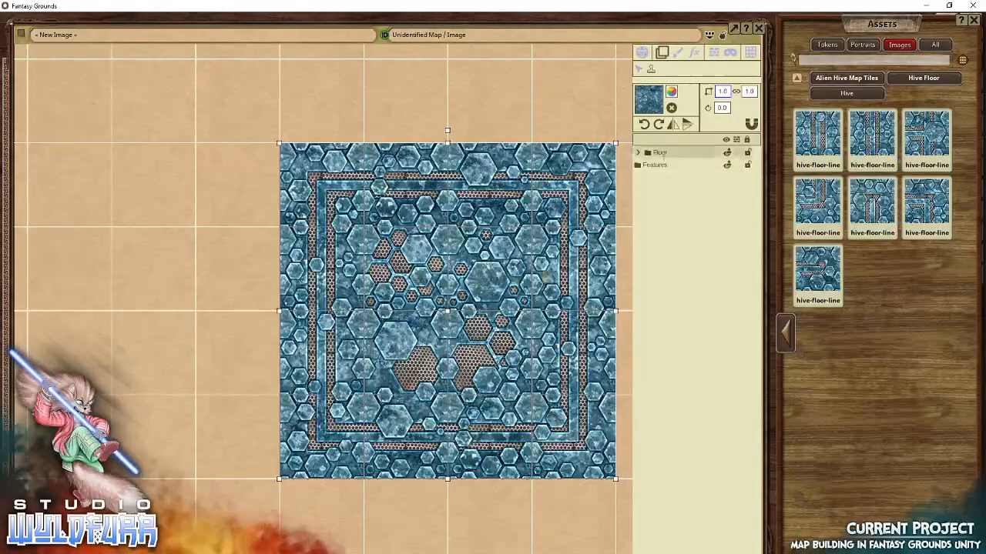
drag(500, 319, 420, 312)
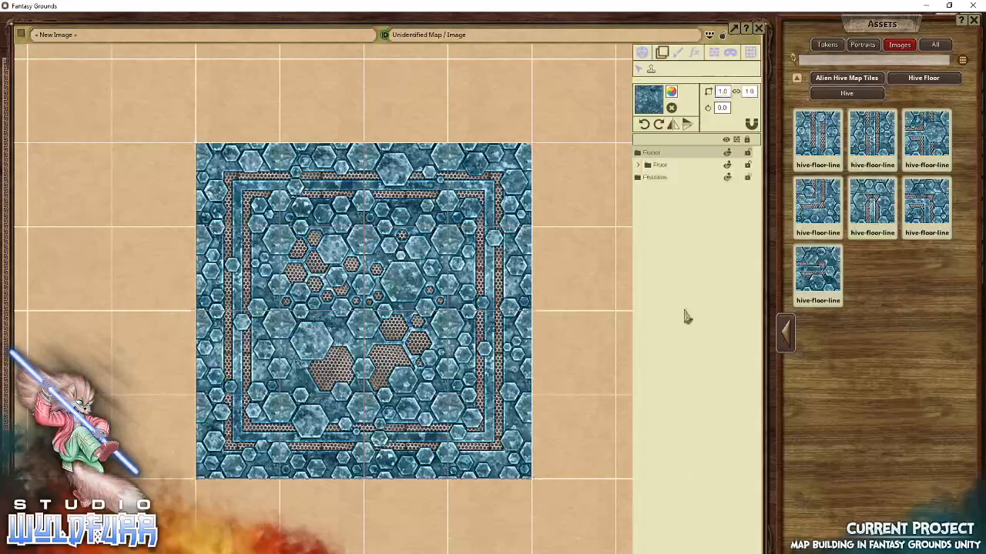
Rename the Floor folder as Walls.
double_click(663, 167)
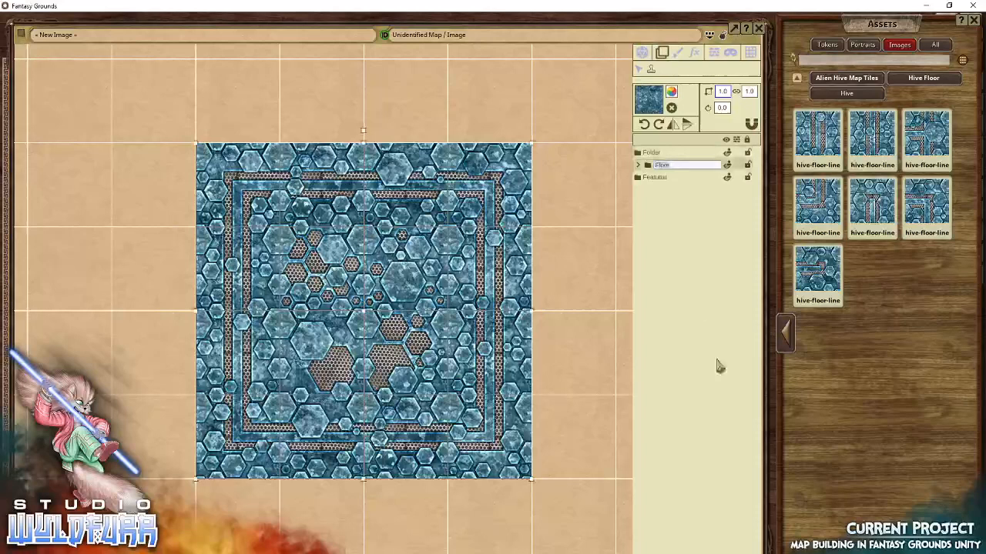
text(Walls)
key(Return)
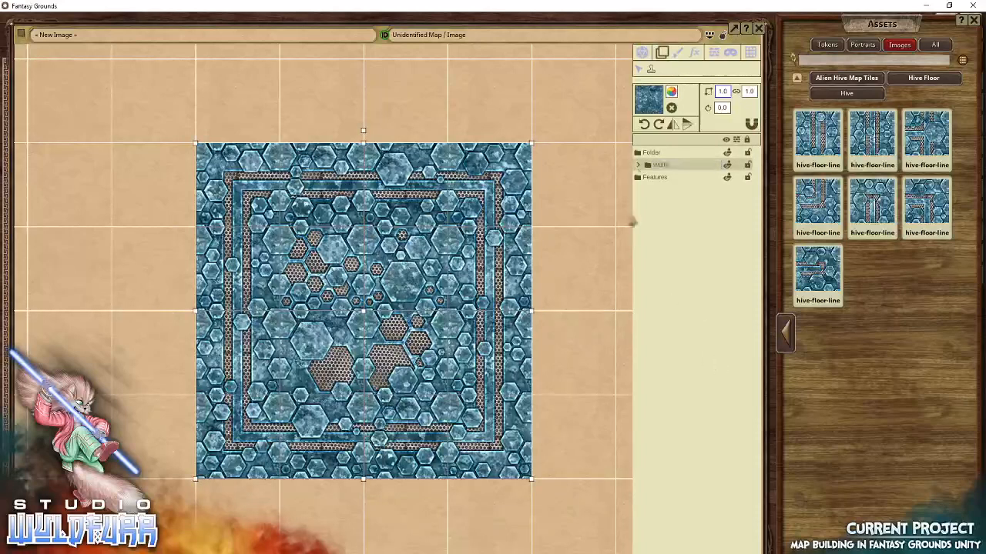
Move the folder holding the floor tiles above the new empty folder and rename it as Floor.
drag(658, 166, 659, 152)
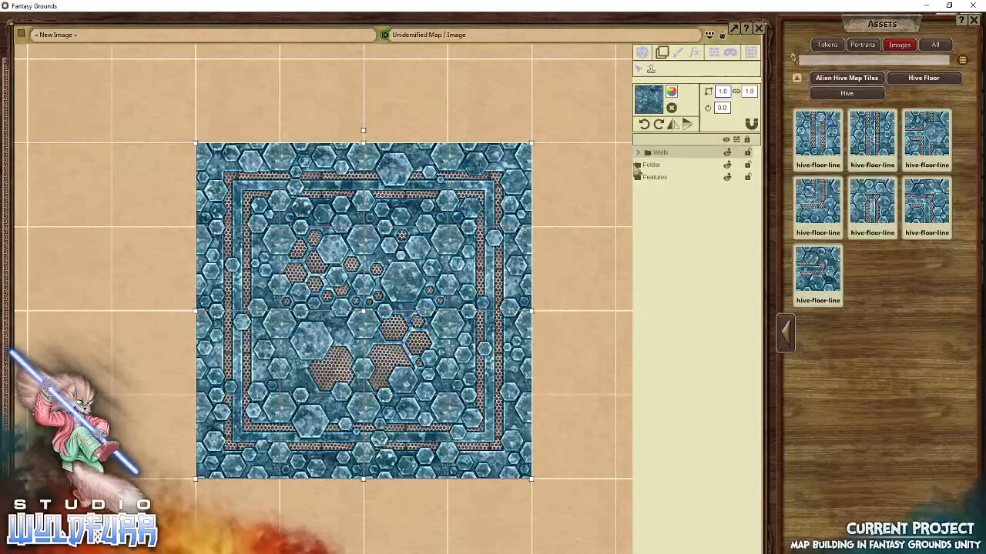
click(639, 155)
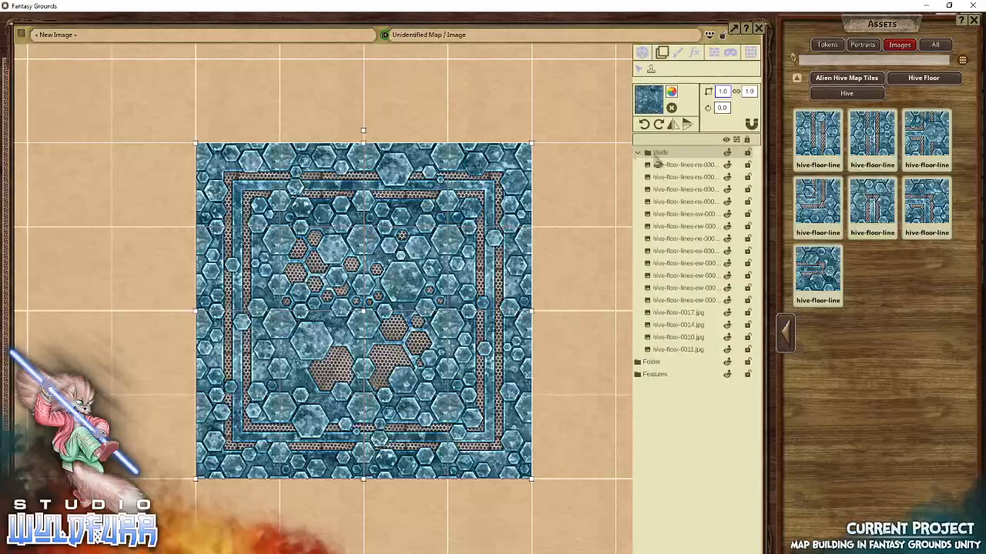
double_click(660, 154)
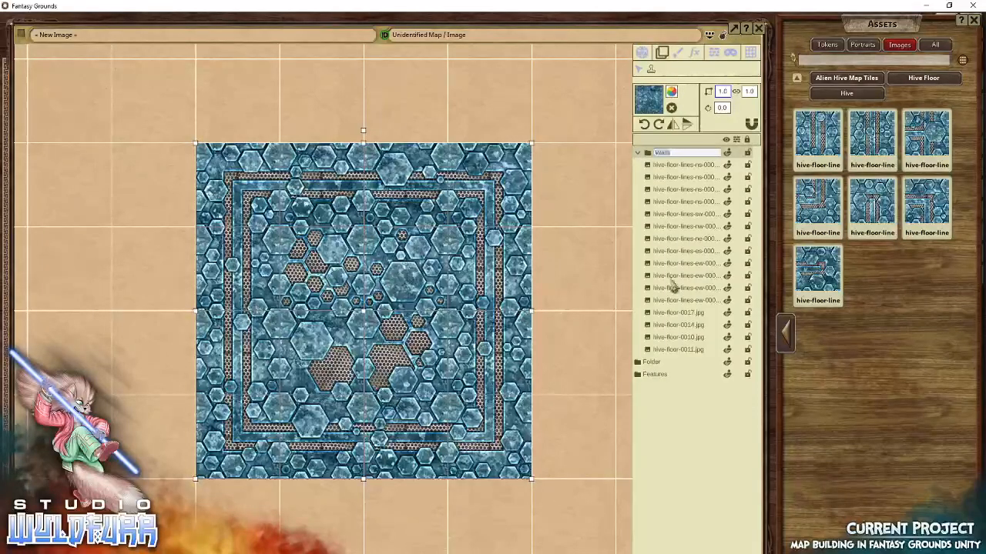
text(Floor)
key(Return)
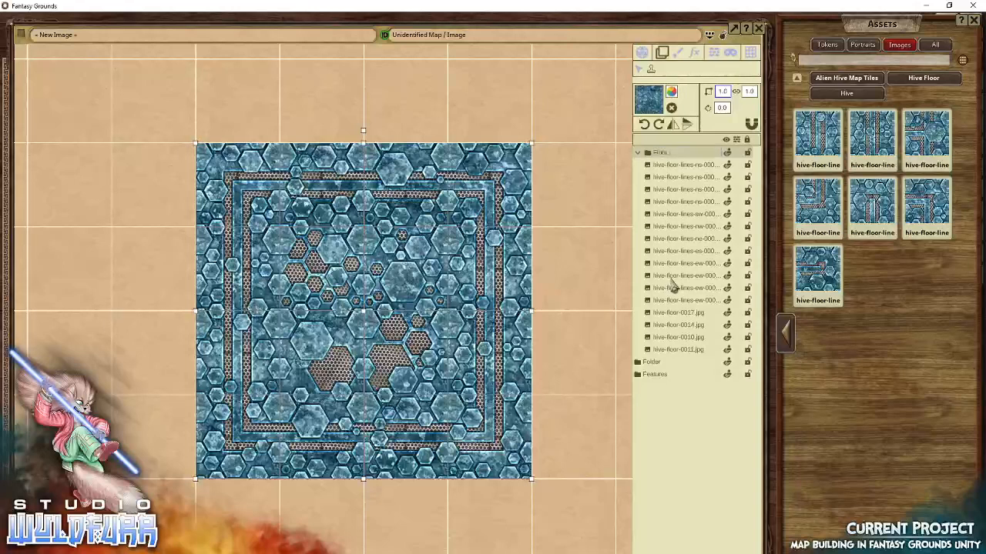
Rename the new empty folder between Floor and Features as Walls, and collapse the Floor folder.
double_click(653, 362)
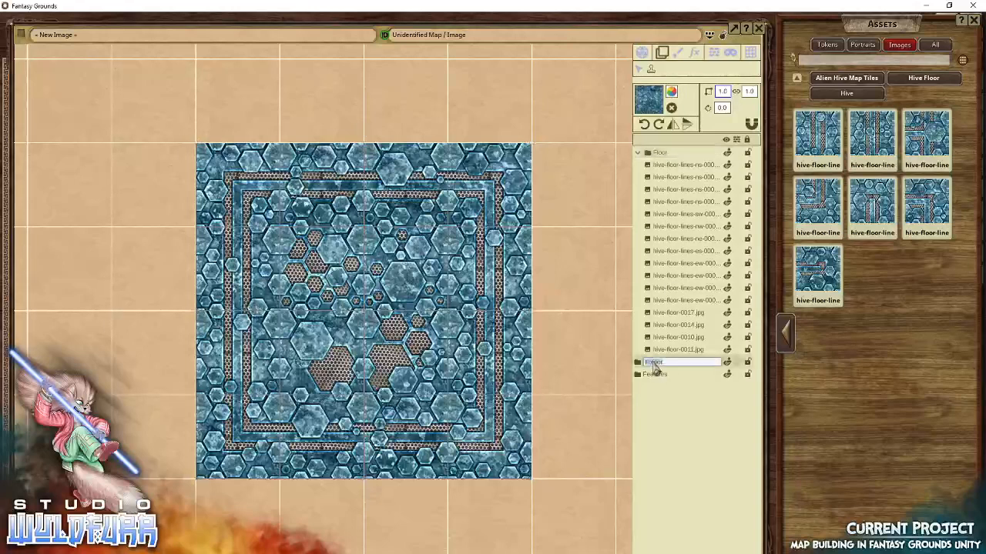
text(Fe)
key(Return)
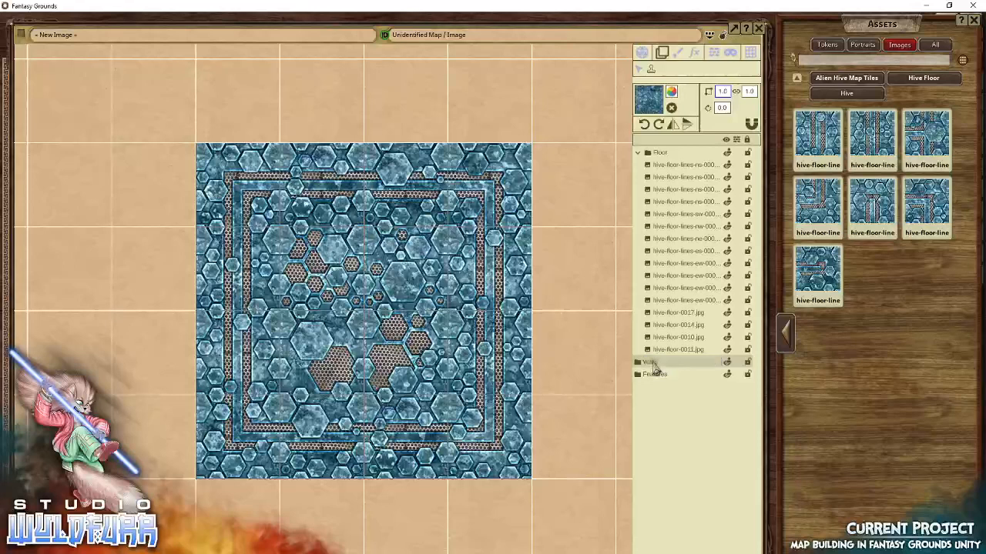
ctrl+click(653, 373)
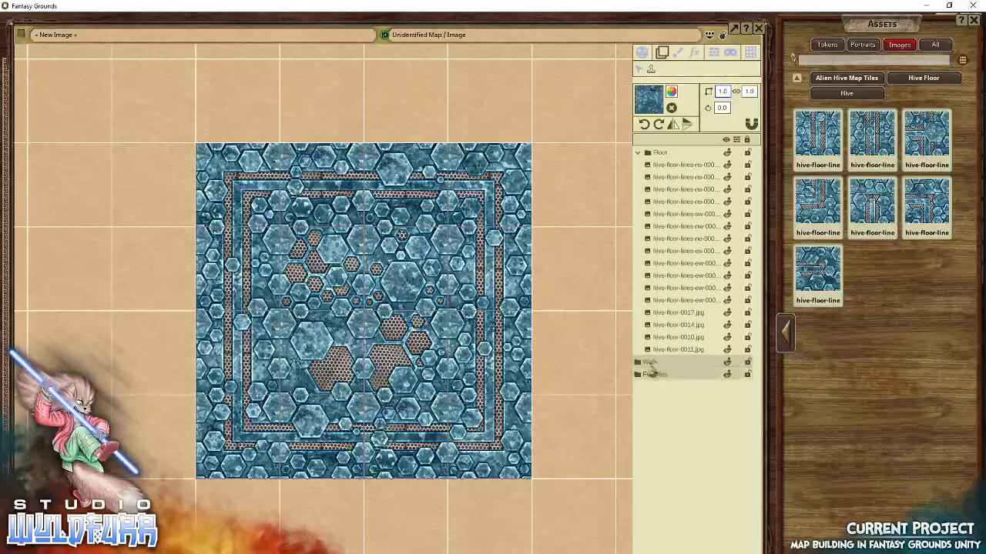
click(638, 153)
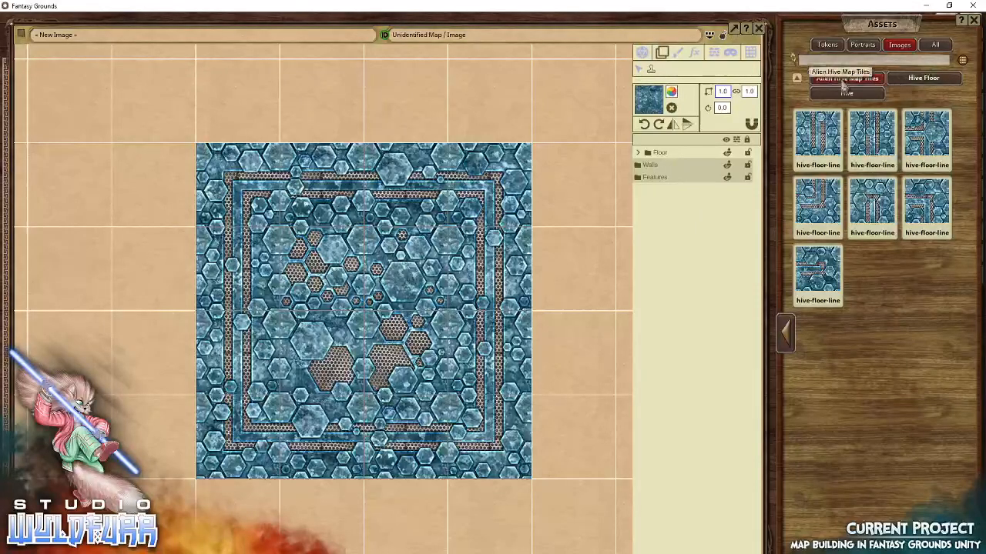
From the Hive Walls assets, place hive-walls-es-0000.png on the room's lower-right corner square and hive-walls-e-0005.png on the square directly above it.
click(844, 86)
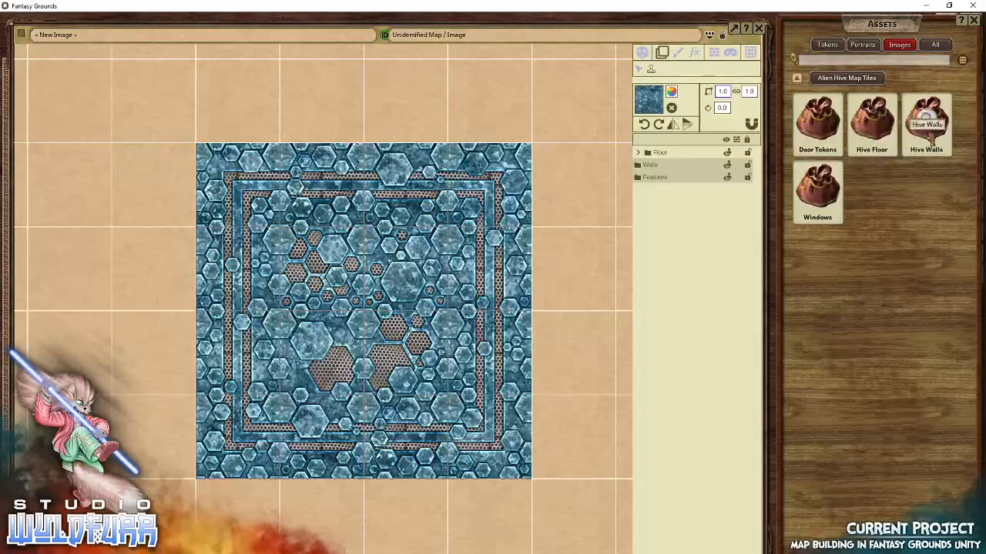
click(922, 134)
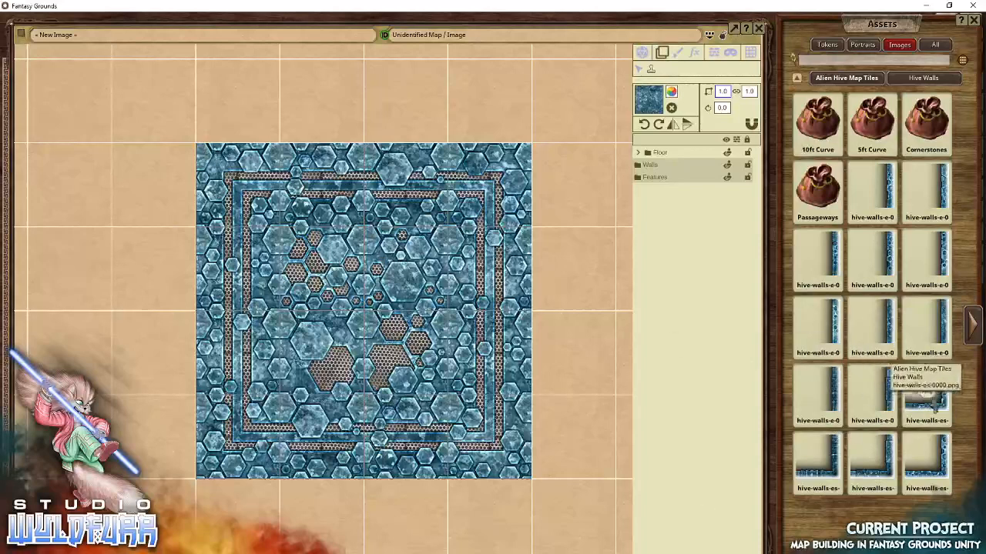
drag(934, 407, 379, 339)
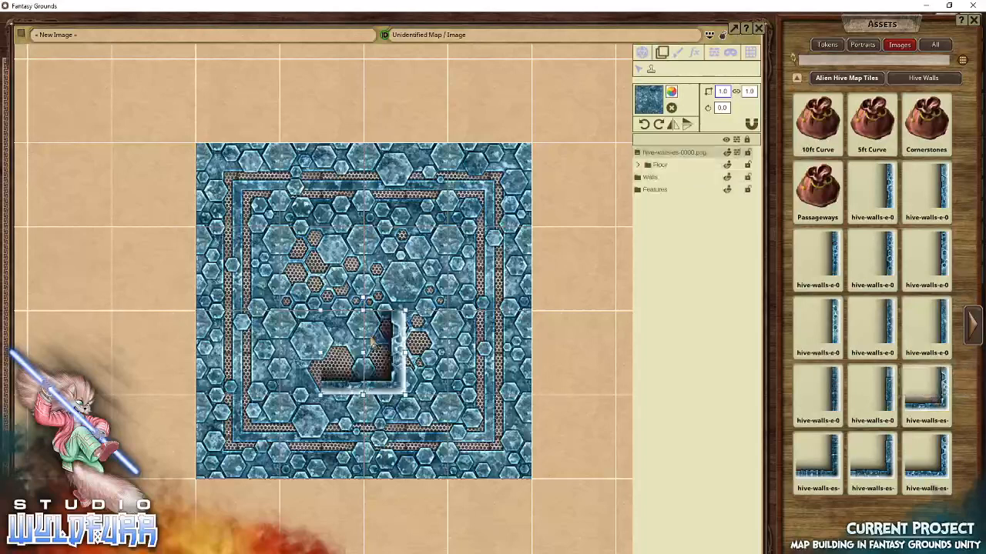
drag(394, 383, 512, 462)
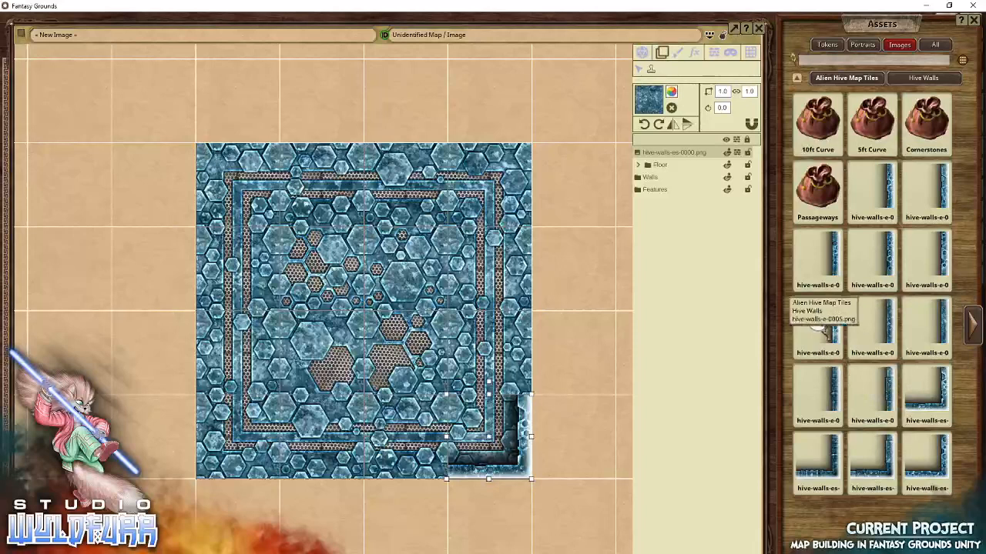
drag(818, 324, 490, 352)
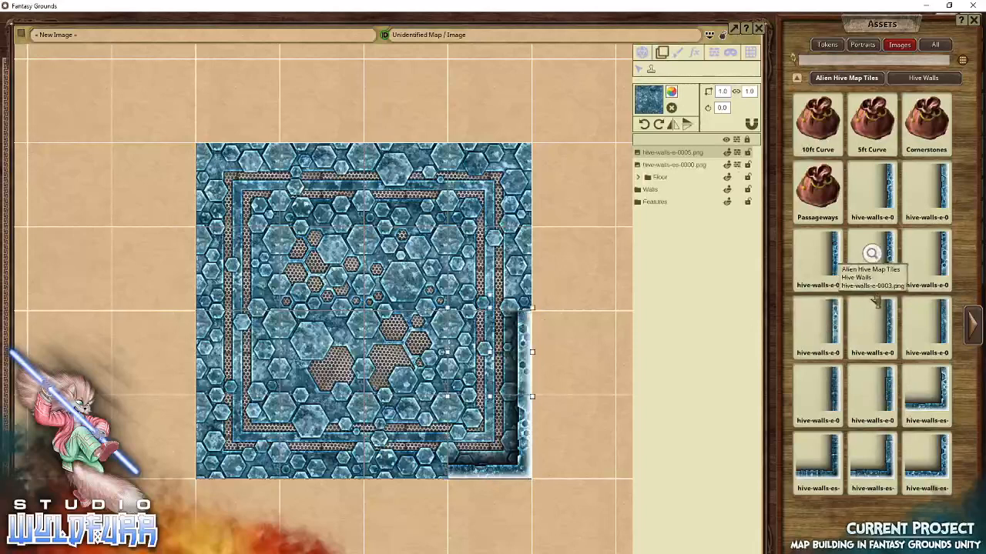
Place hive-walls-e-0003.png above the topmost right-hand wall tile and hive-walls-ne-0000.png on the room's upper-right corner square.
drag(877, 263, 493, 270)
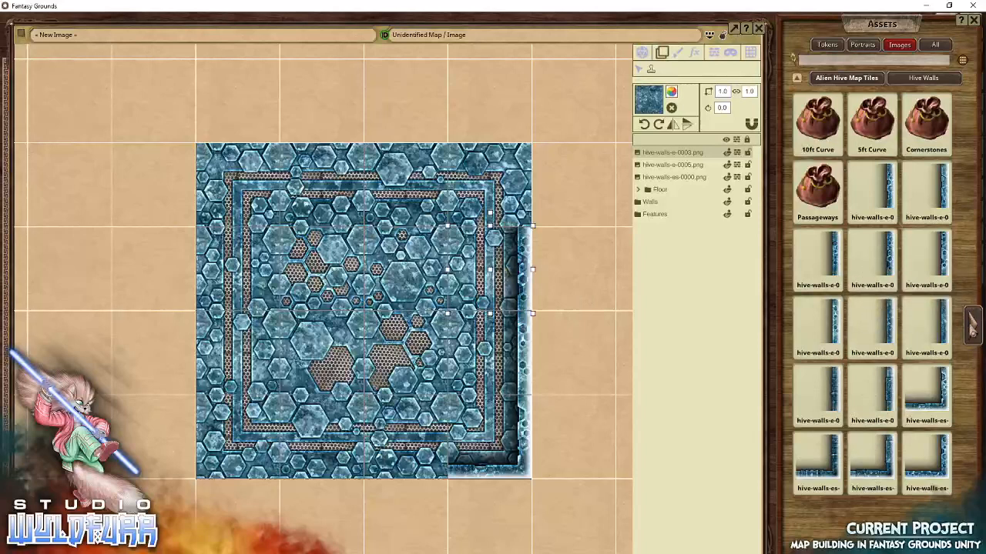
click(972, 324)
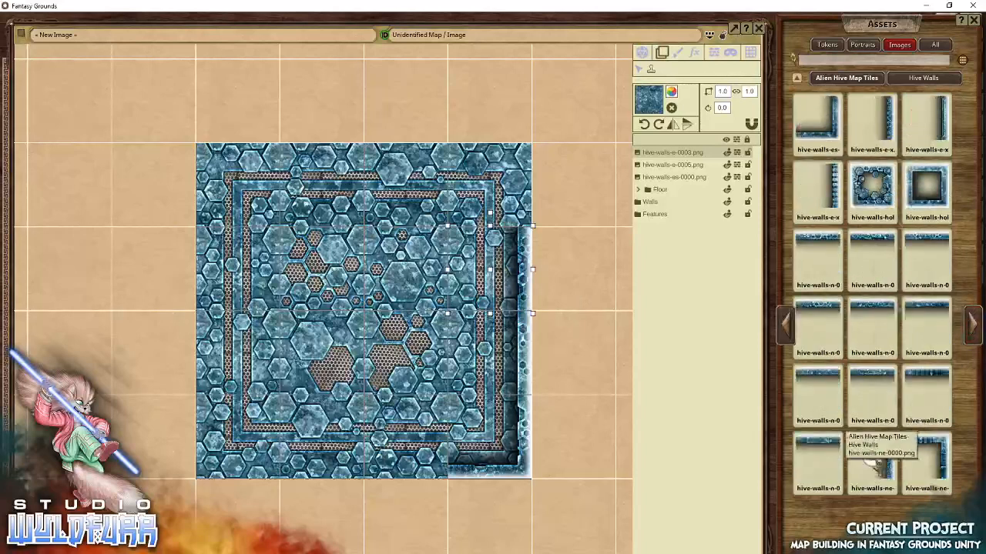
drag(873, 464, 545, 181)
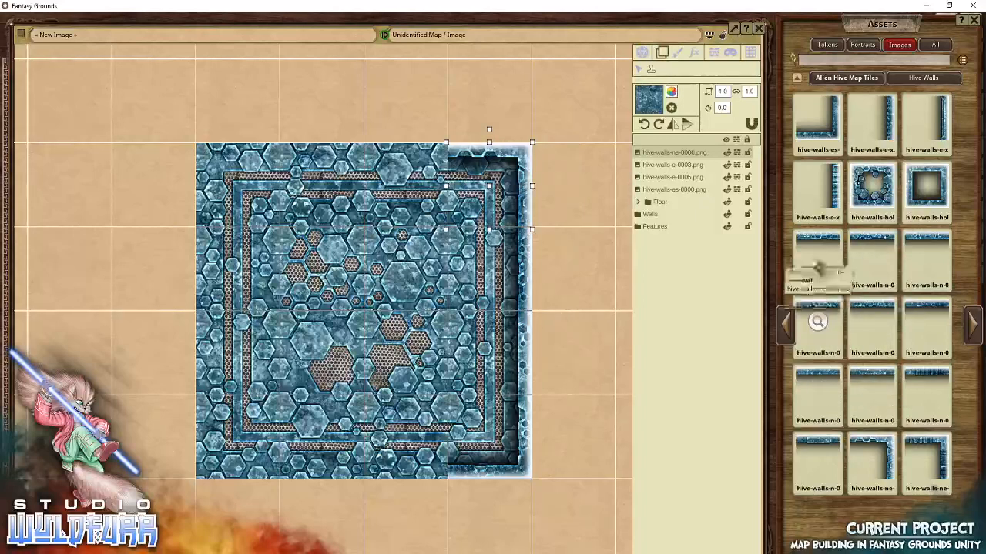
Complete the room's upper wall from right to left with hive-walls-n-0000.png, hive-walls-n-0002.png and the corner tile hive-walls-nw-0003.png.
drag(400, 170, 401, 175)
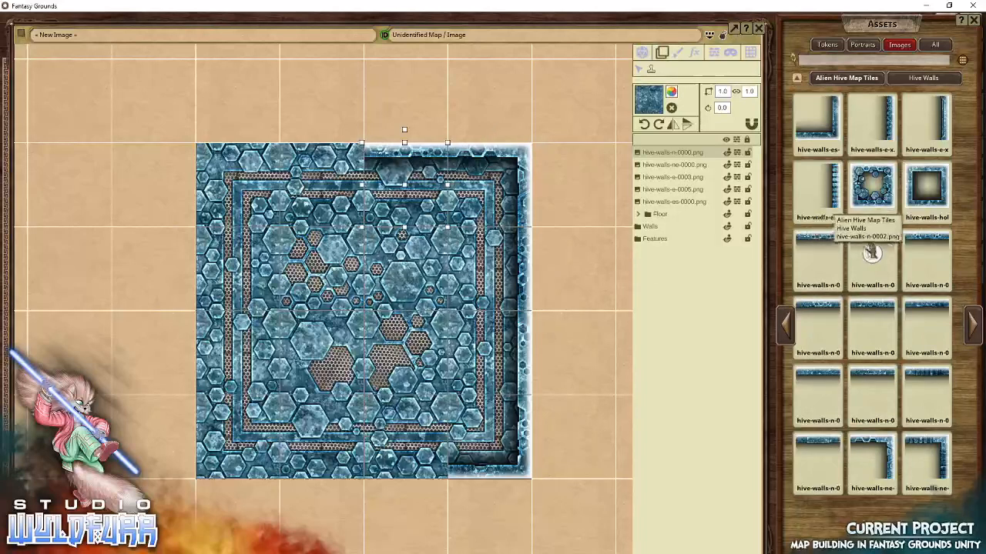
drag(321, 171, 321, 176)
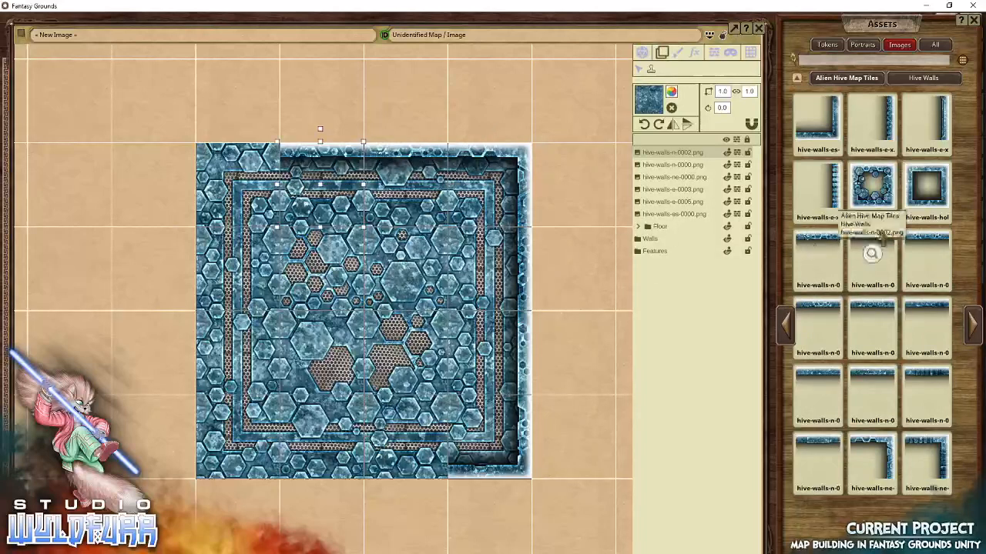
click(973, 325)
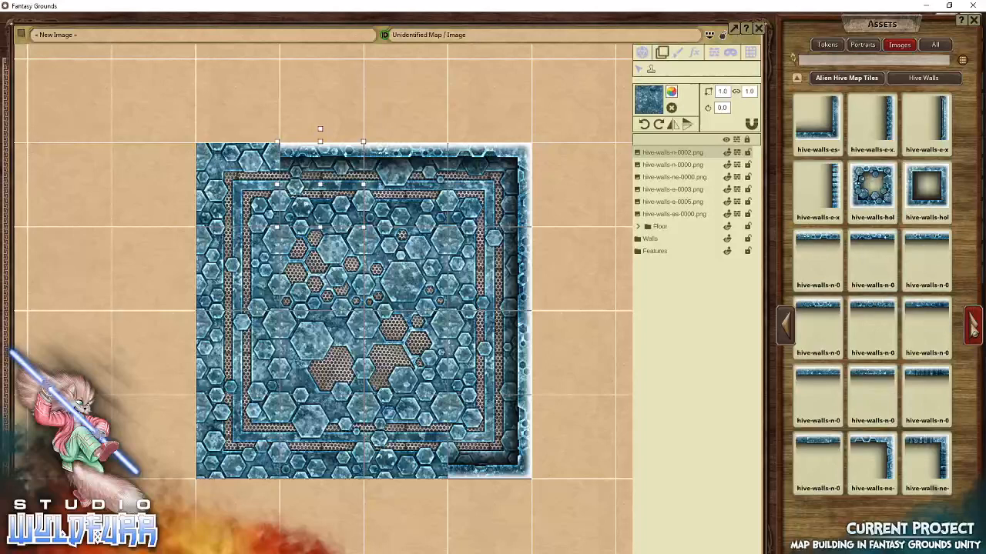
click(972, 330)
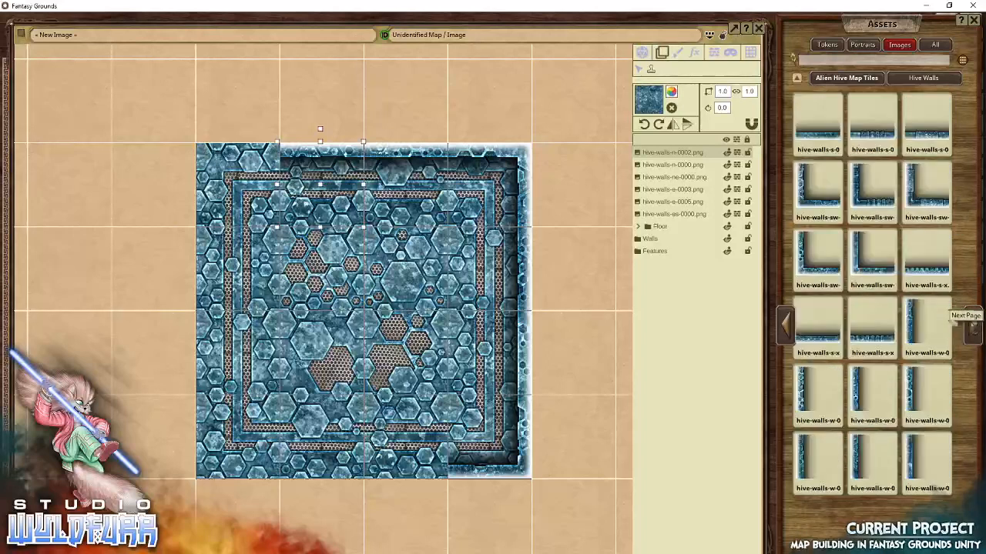
click(786, 331)
drag(821, 259, 234, 179)
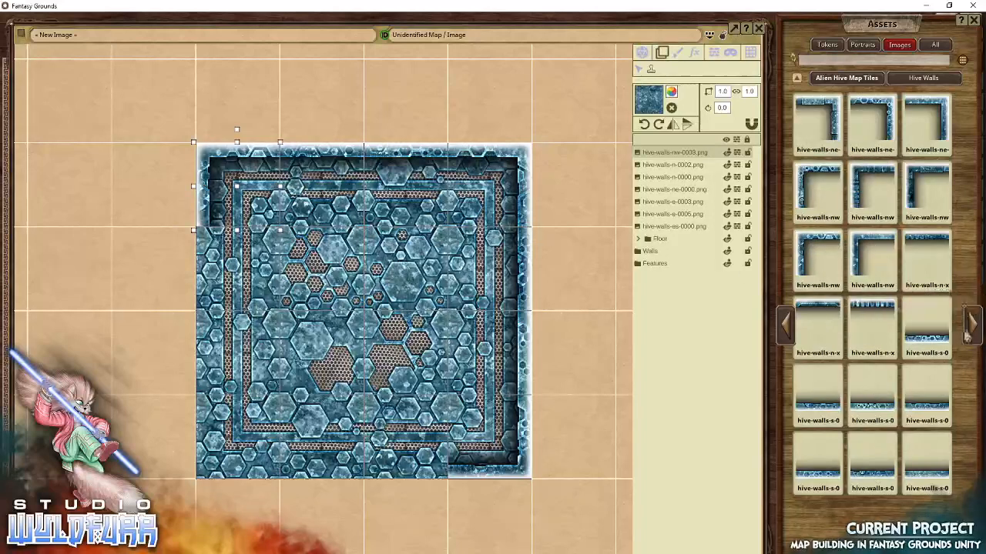
Place hive-walls-w-0001.png below the upper-left corner and hive-walls-sw-0003.png on the lower-left corner, leaving a one-square gap between them.
click(973, 331)
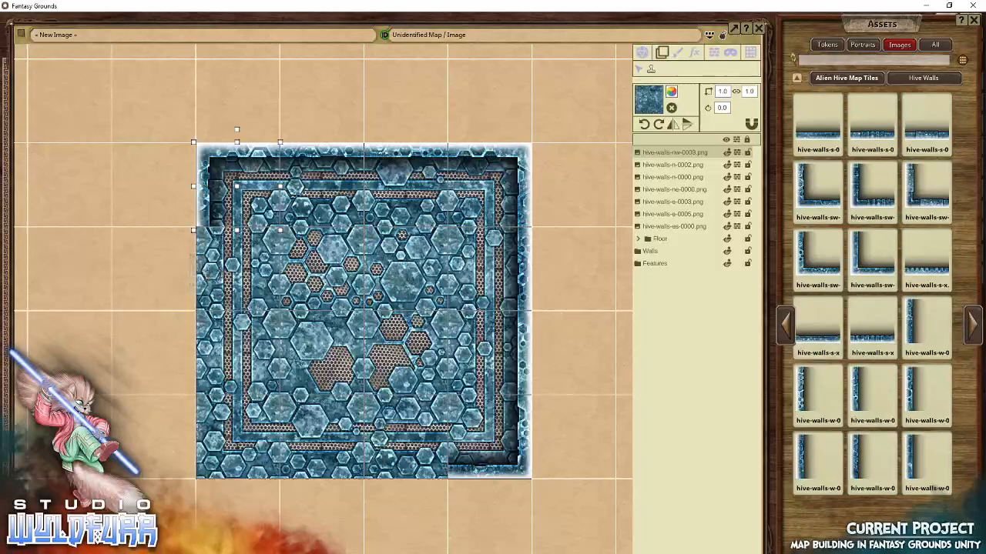
drag(219, 272, 219, 270)
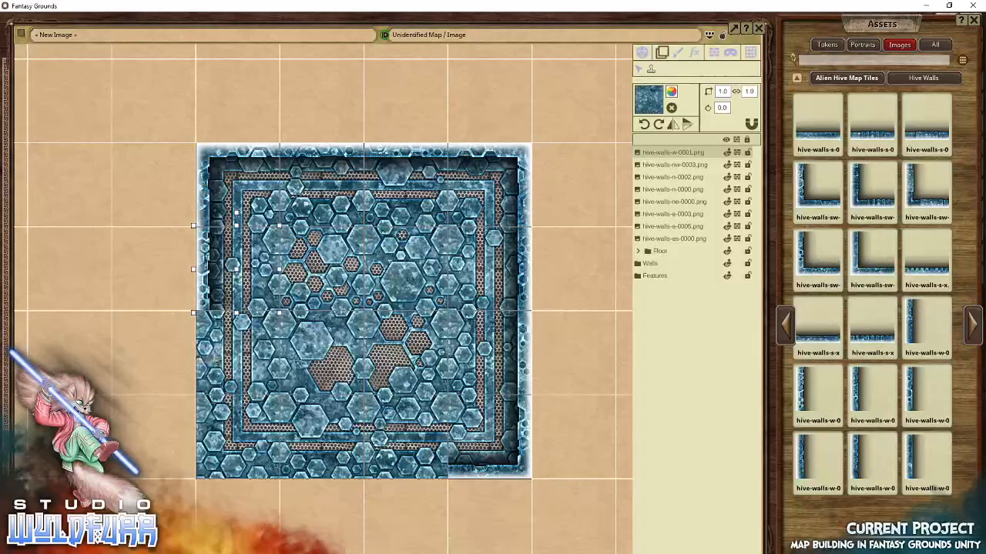
drag(816, 254, 228, 445)
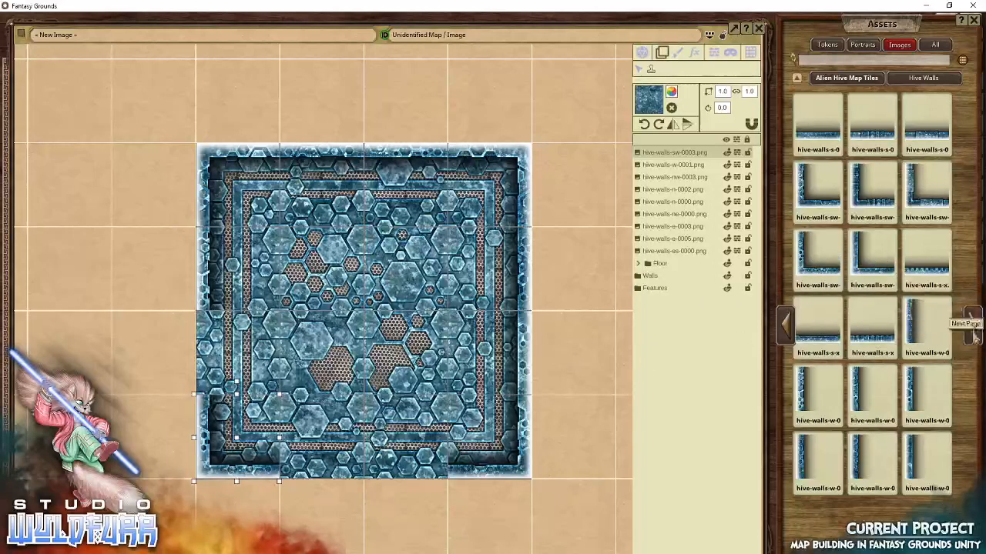
Fill the two open squares of the room's lower wall with hive-walls-s-0001.png and hive-walls-s-0002.png.
click(785, 324)
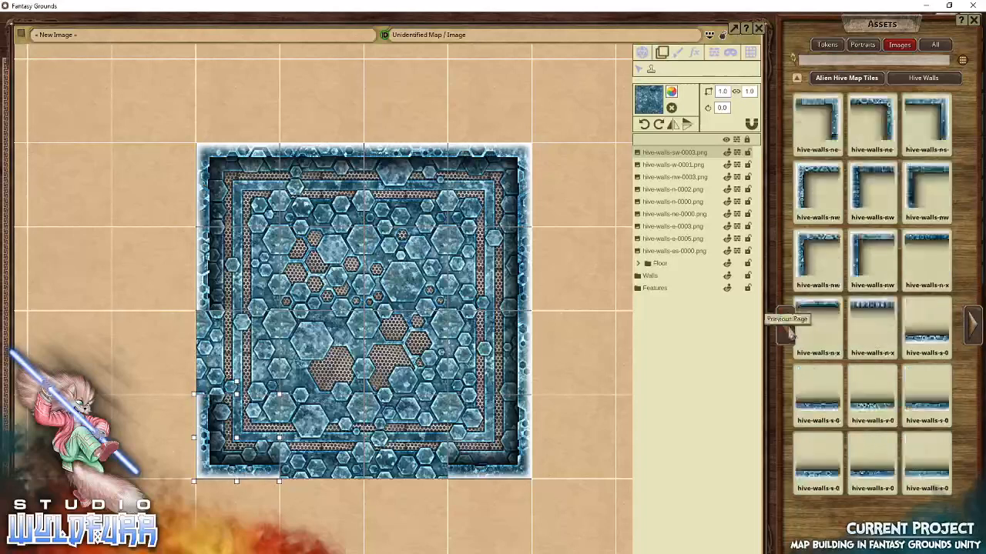
drag(818, 388, 318, 459)
drag(872, 391, 405, 457)
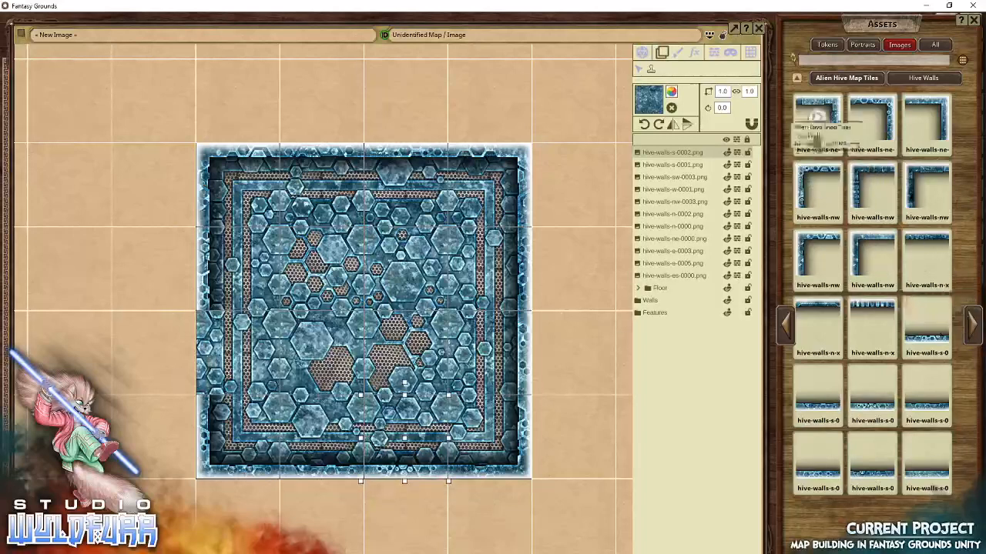
From the Cornerstones assets, place two sharp hive cornerstones at the upper and lower ends of the left wall's gap.
click(791, 328)
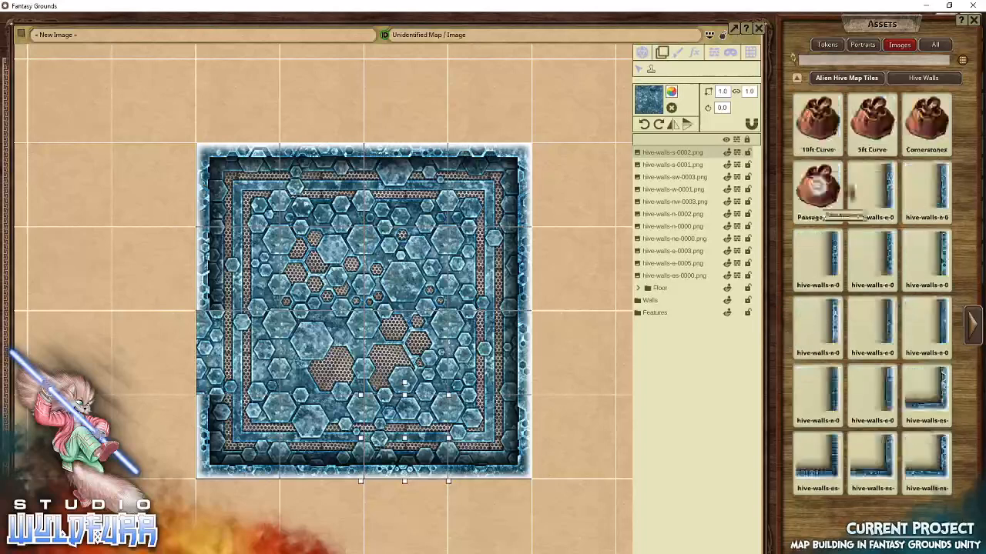
click(933, 130)
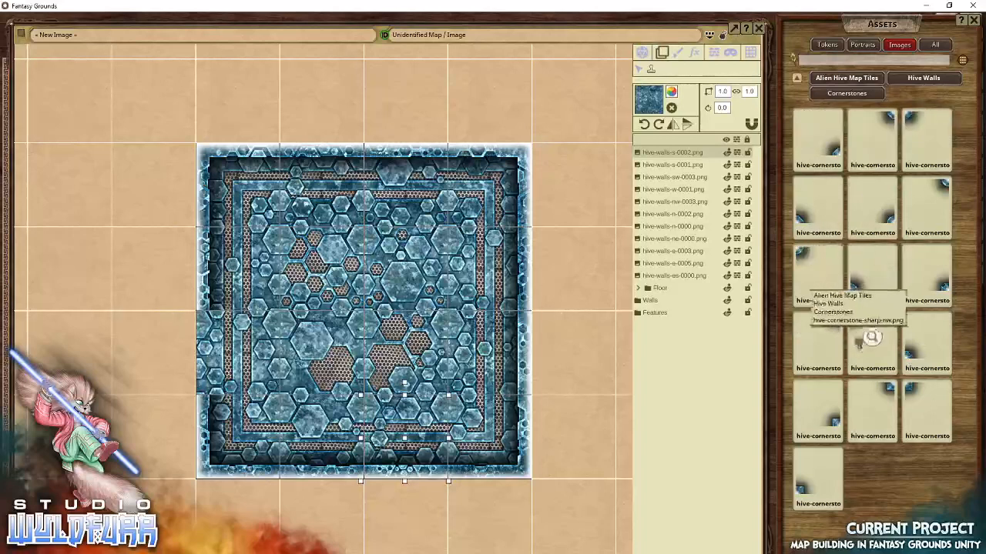
drag(278, 354, 223, 342)
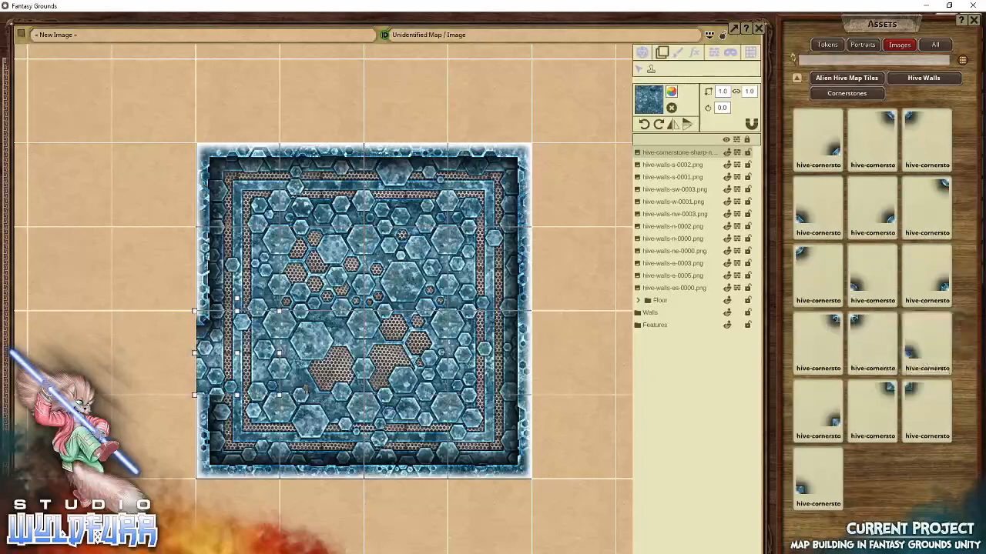
drag(222, 375, 223, 376)
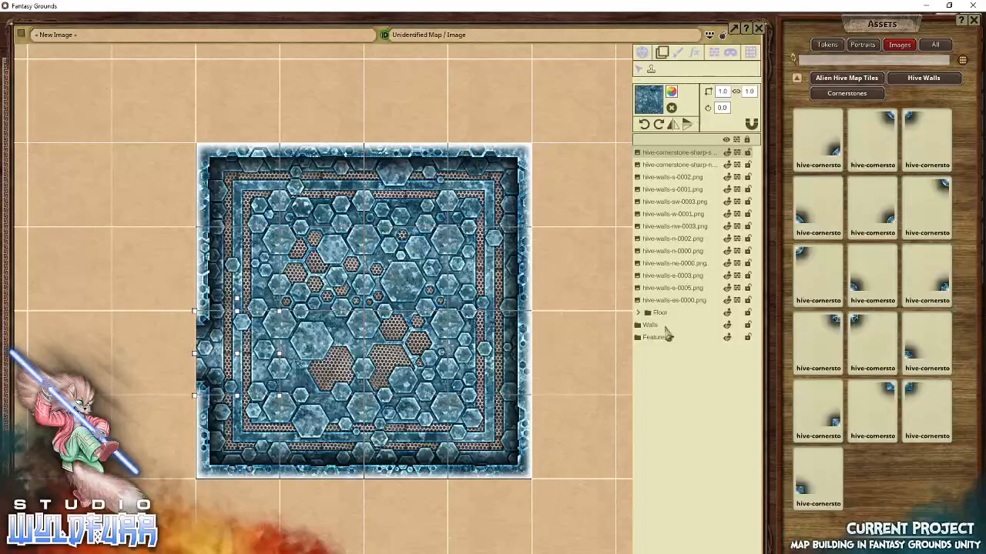
Move the Floor, Walls and Features folders above the loose wall tiles, in the order Walls, Features, Floor.
click(659, 316)
drag(657, 312, 662, 153)
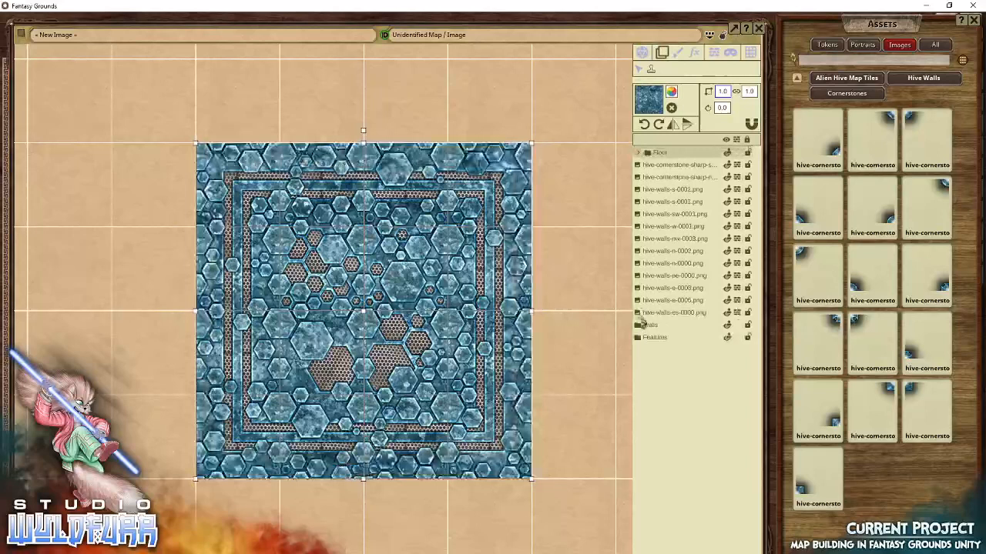
drag(651, 327, 663, 156)
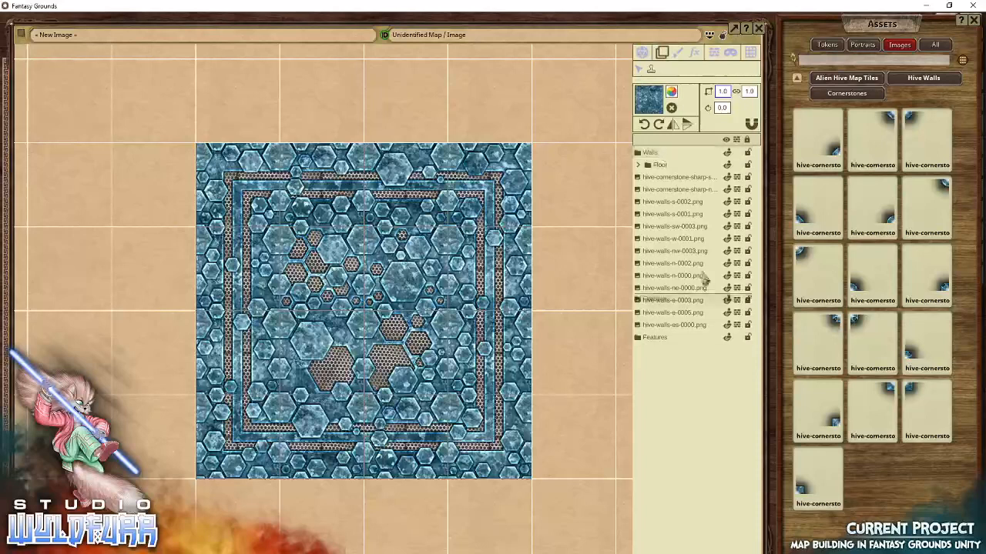
drag(639, 165, 661, 165)
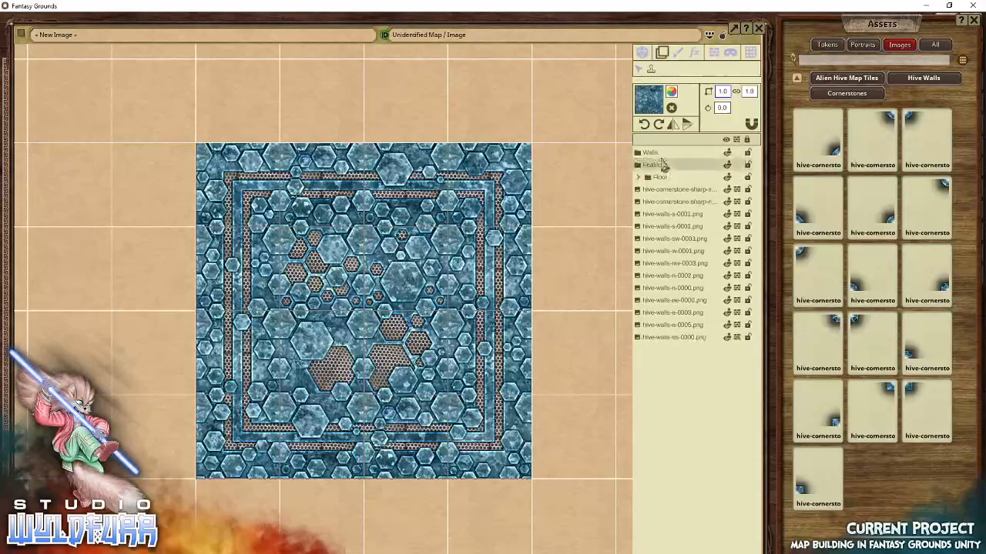
Move all loose wall and cornerstone tiles into the Walls folder and collapse it.
shift+click(651, 337)
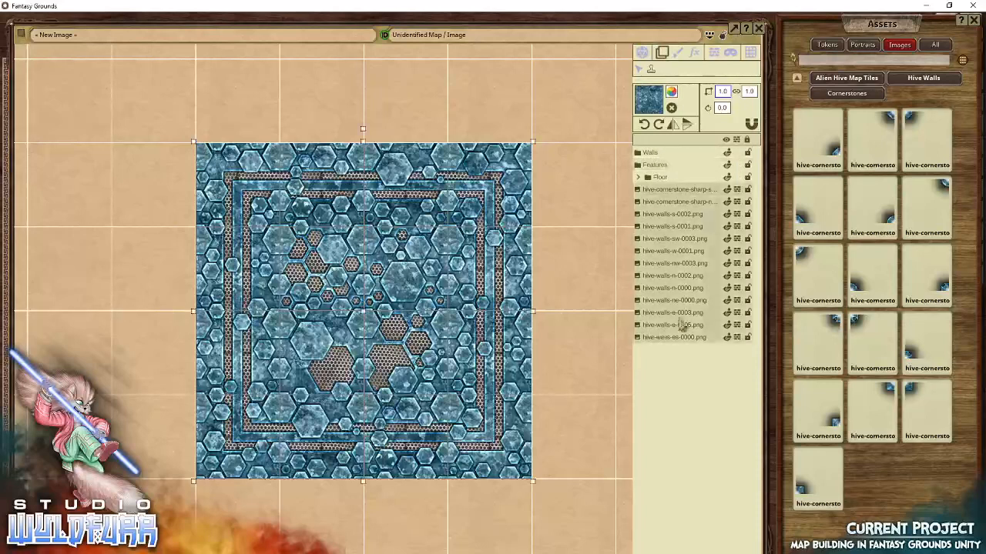
drag(660, 215, 649, 157)
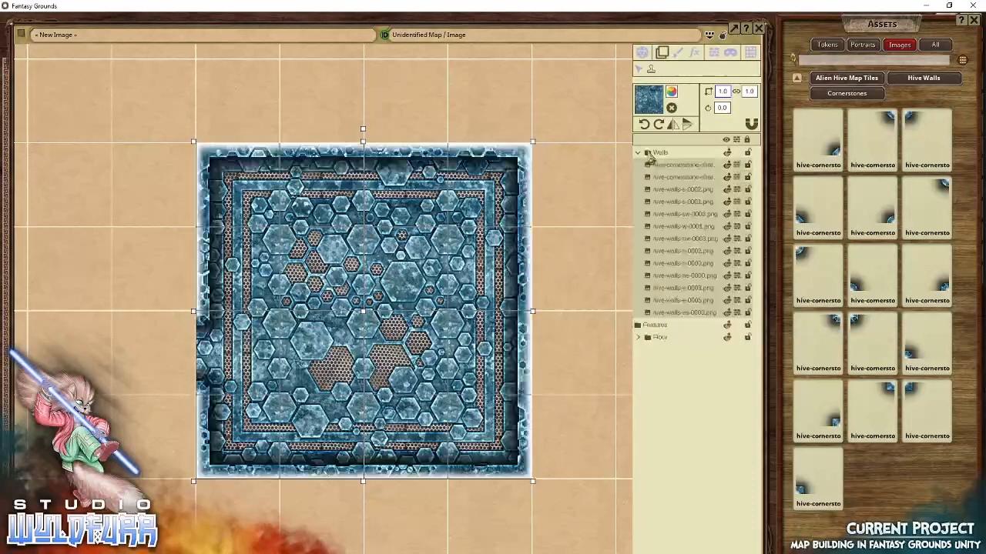
click(640, 154)
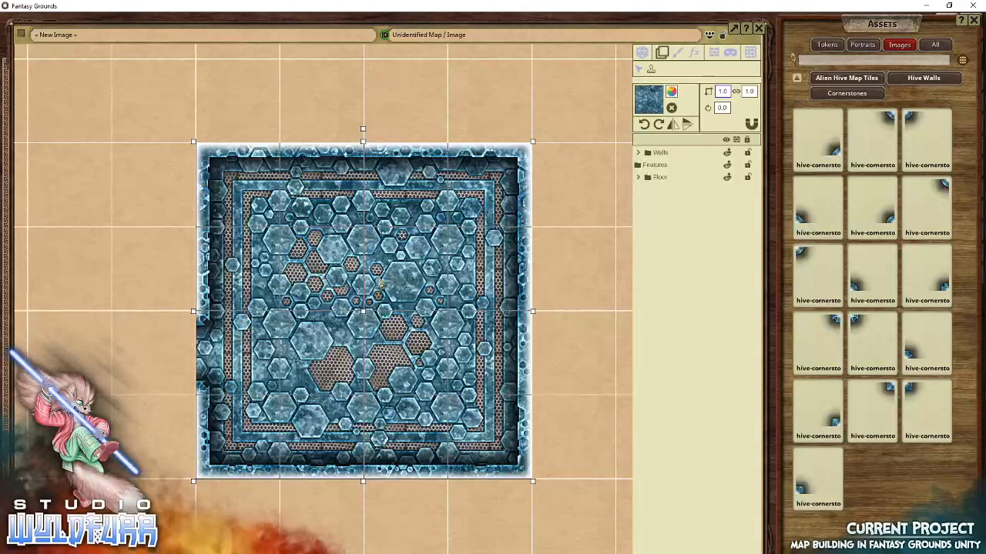
Hide and show the Walls folder twice to compare the map with and without its walls.
click(729, 153)
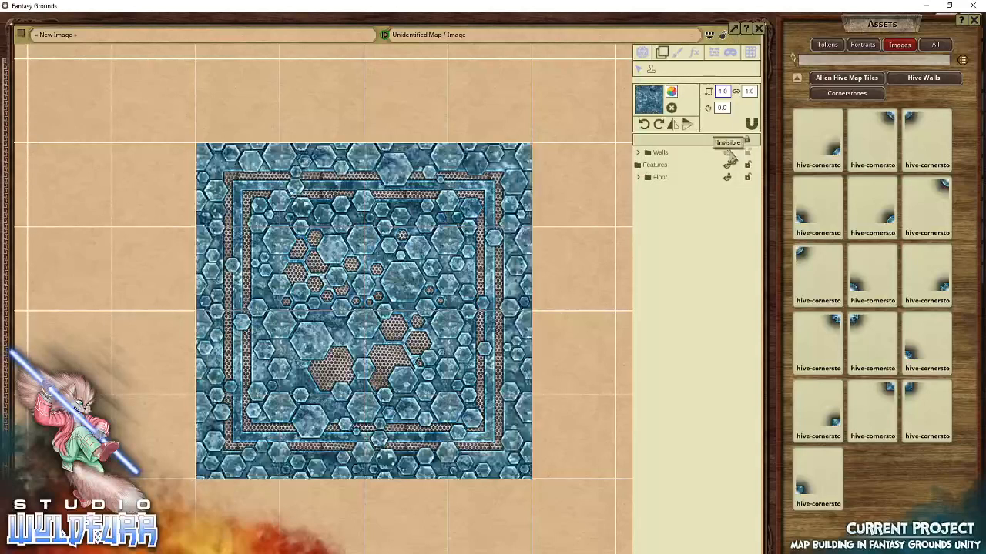
click(730, 154)
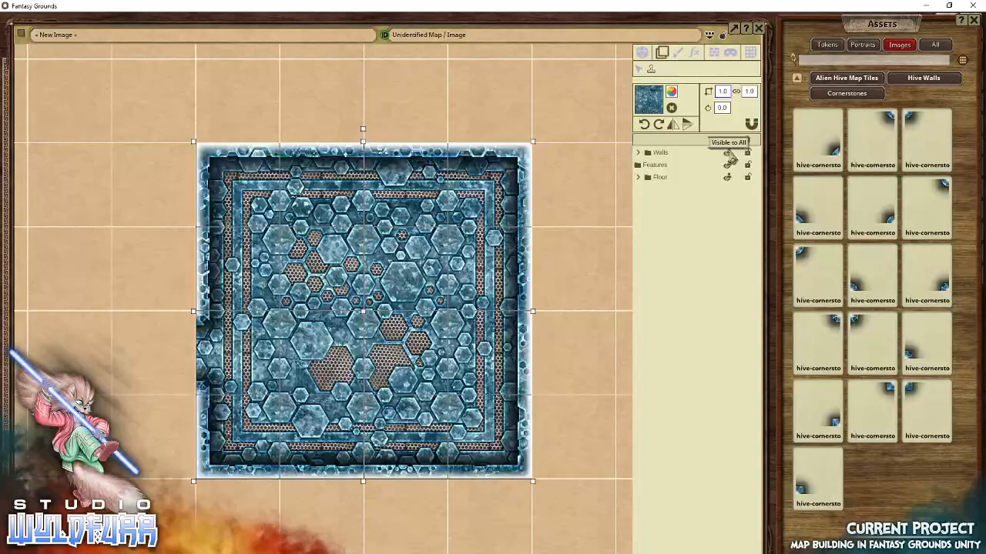
click(729, 154)
click(729, 154)
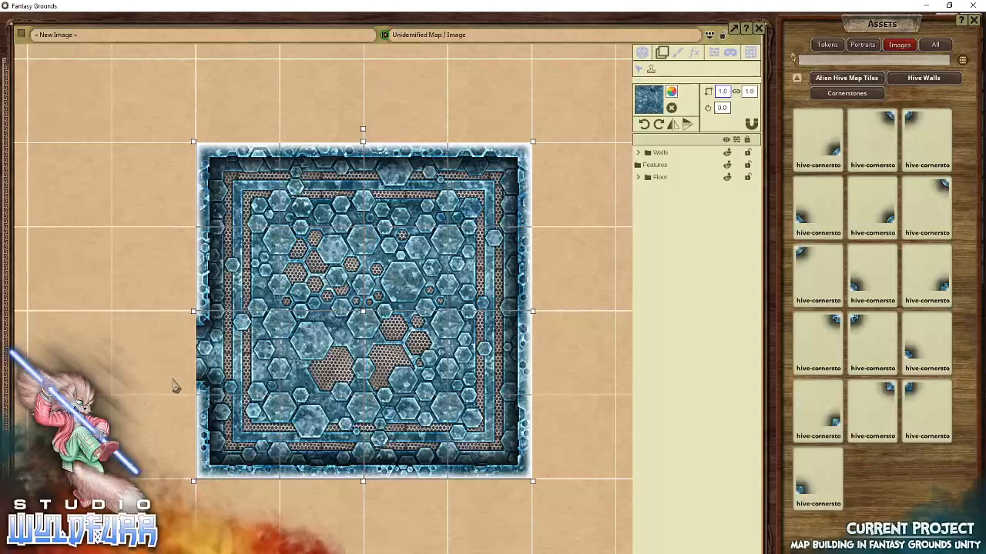
Make room beside the room's left opening and look over the Hive Steps tiles in the Hive Floor assets.
drag(292, 321, 474, 324)
drag(281, 316, 319, 321)
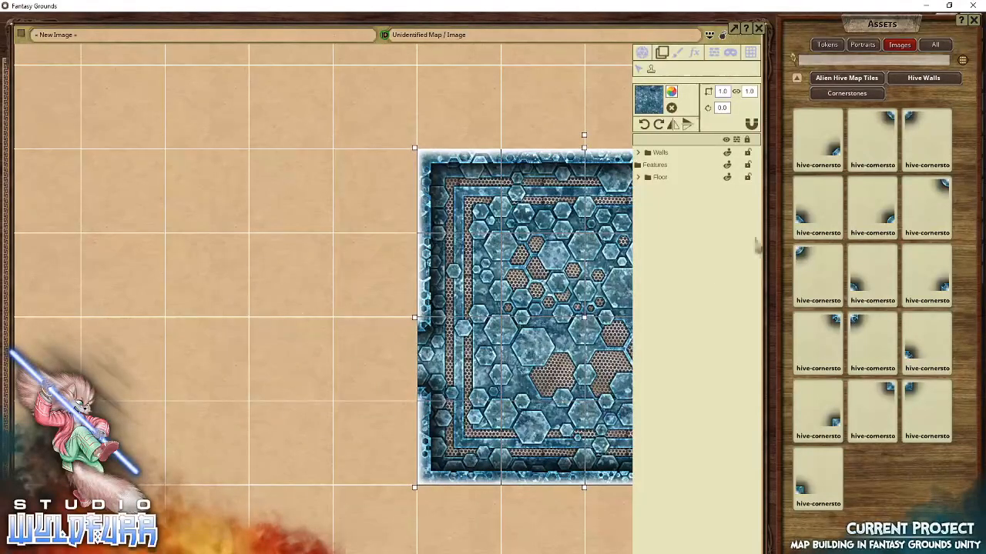
click(818, 79)
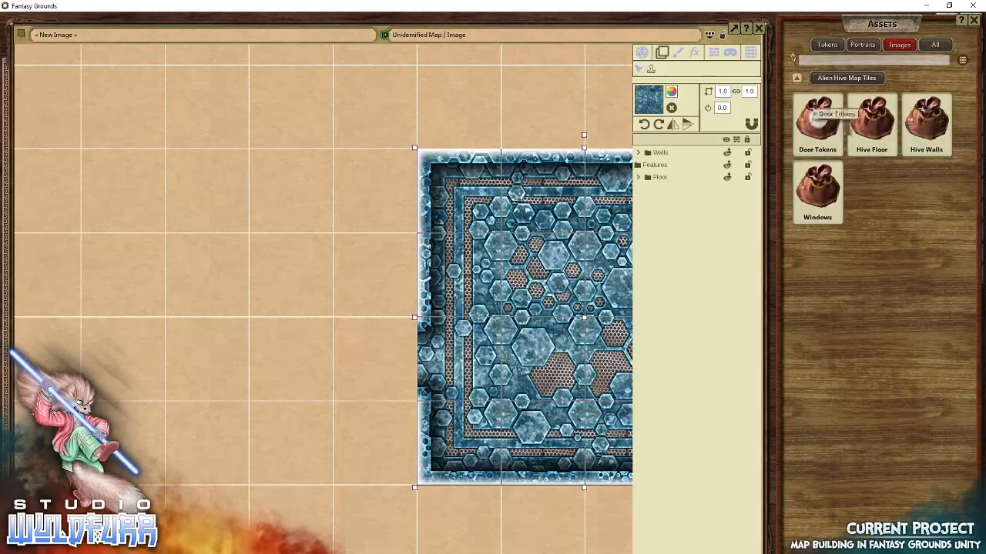
click(876, 115)
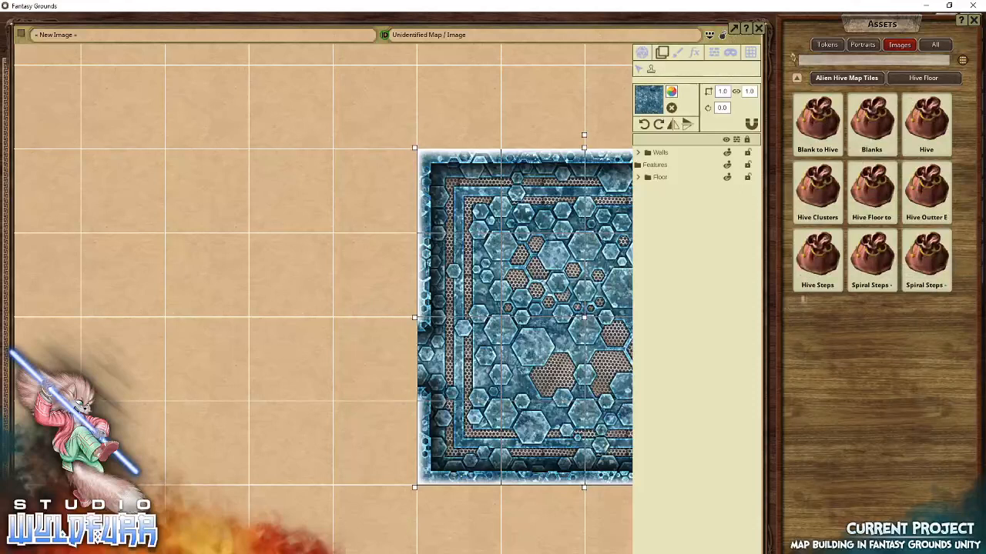
click(817, 260)
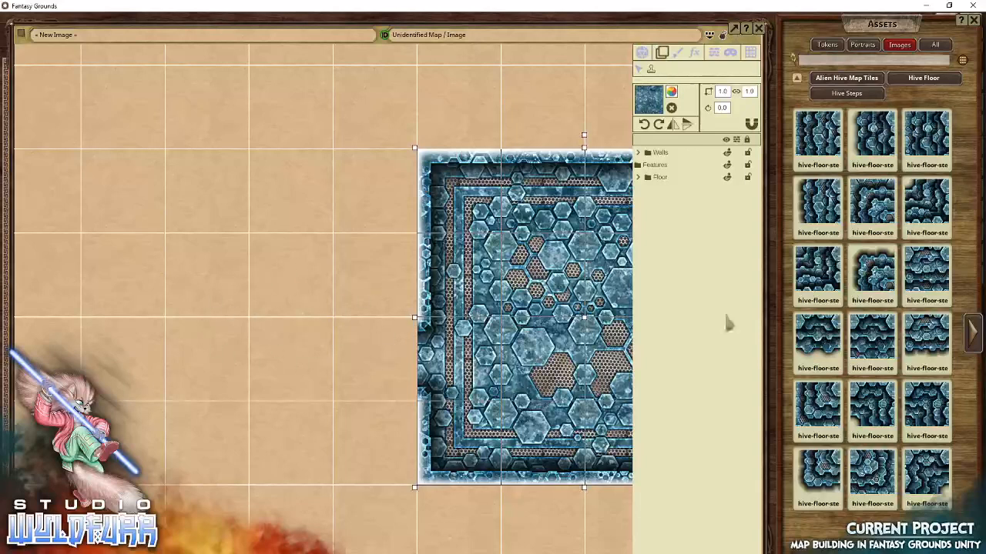
From the Hive assets, place floor tiles 0022, 0019, 0018 and 0024 as a 2×2 block outside the left opening.
click(847, 79)
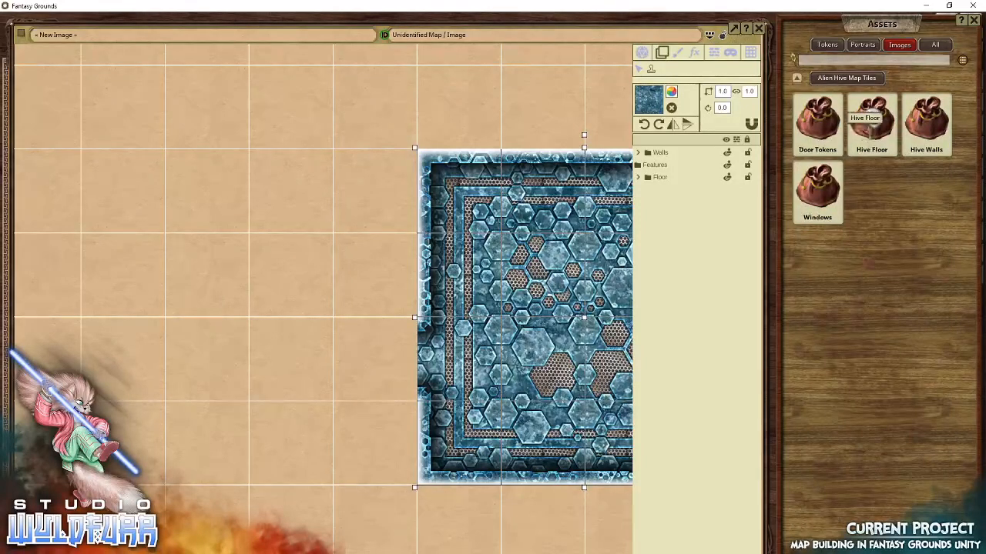
click(872, 127)
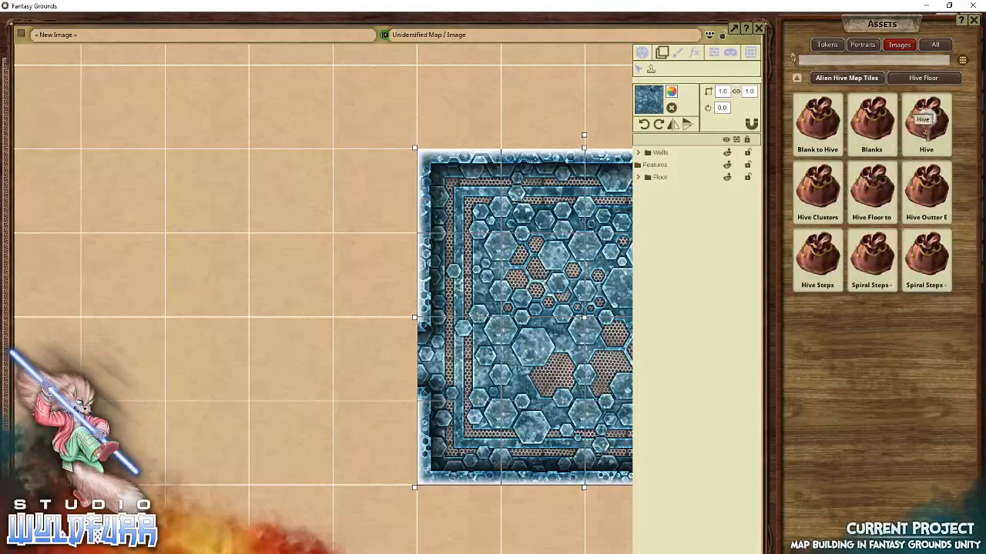
click(924, 128)
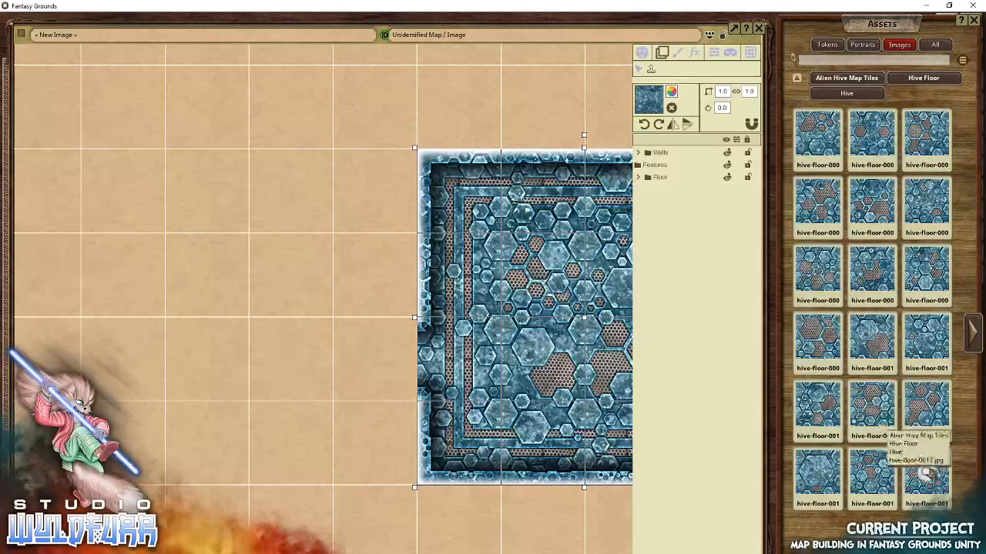
click(973, 331)
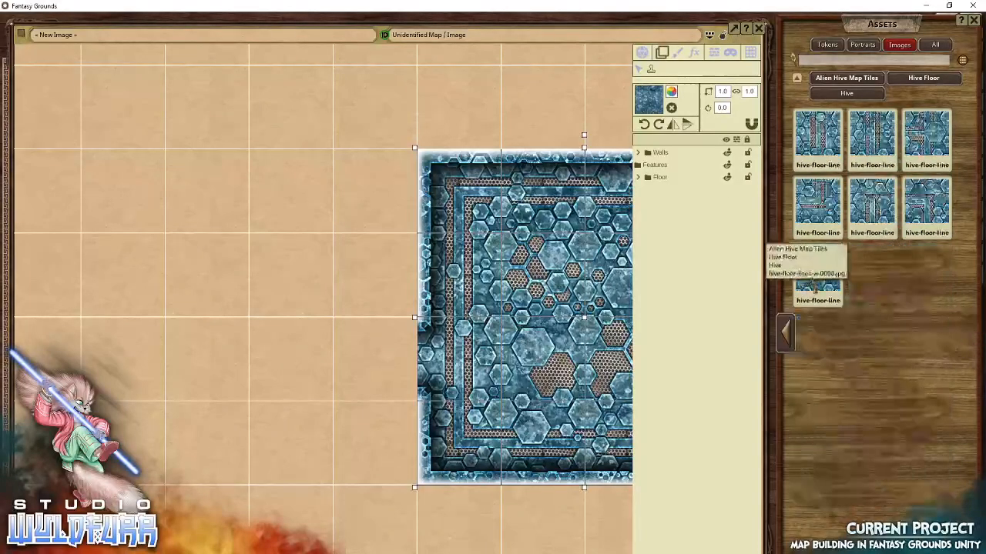
click(787, 332)
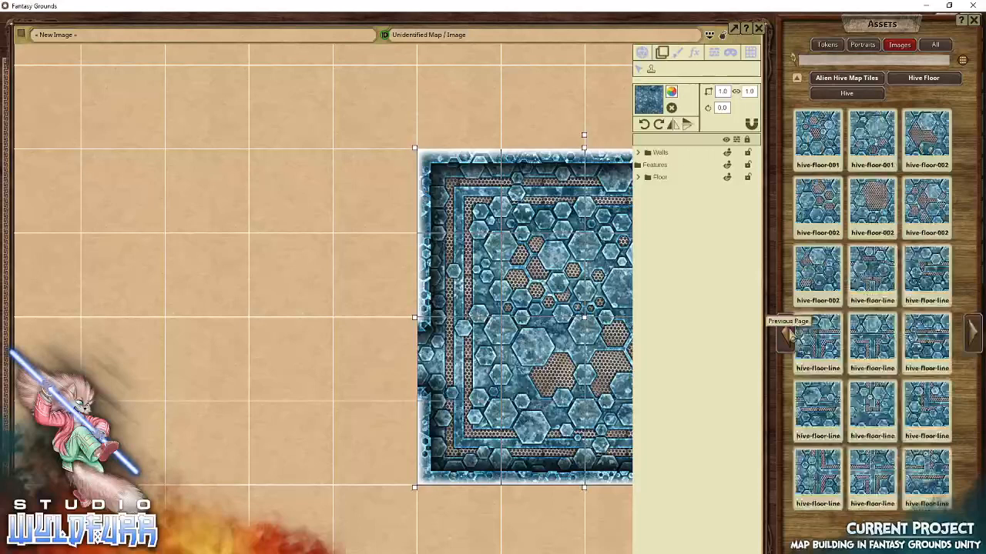
drag(872, 204, 374, 359)
drag(870, 145, 290, 359)
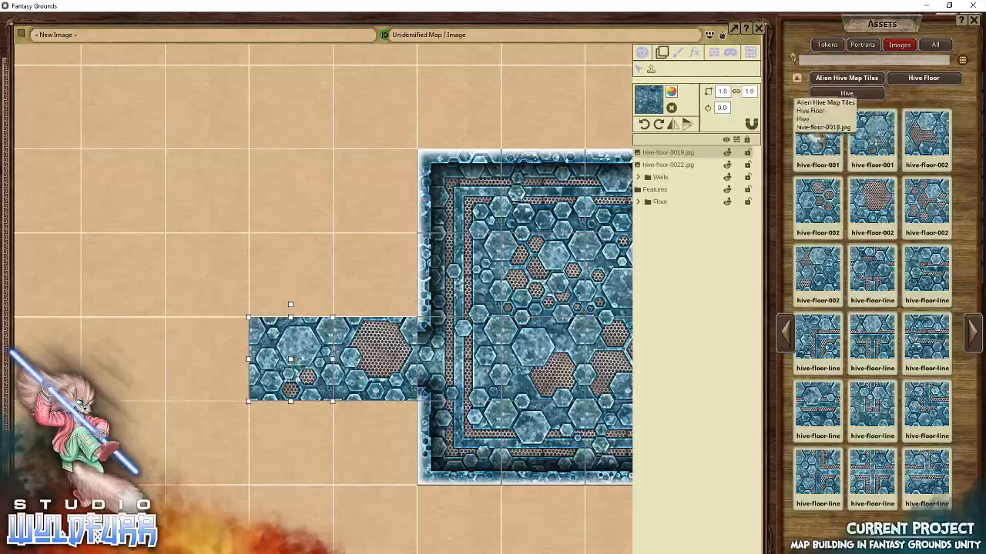
drag(709, 181, 374, 275)
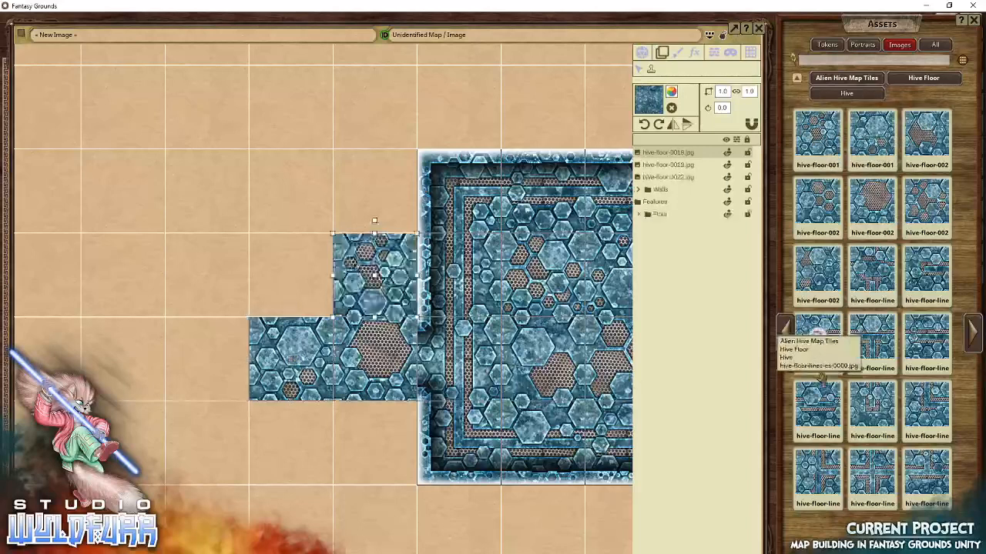
drag(817, 277, 302, 291)
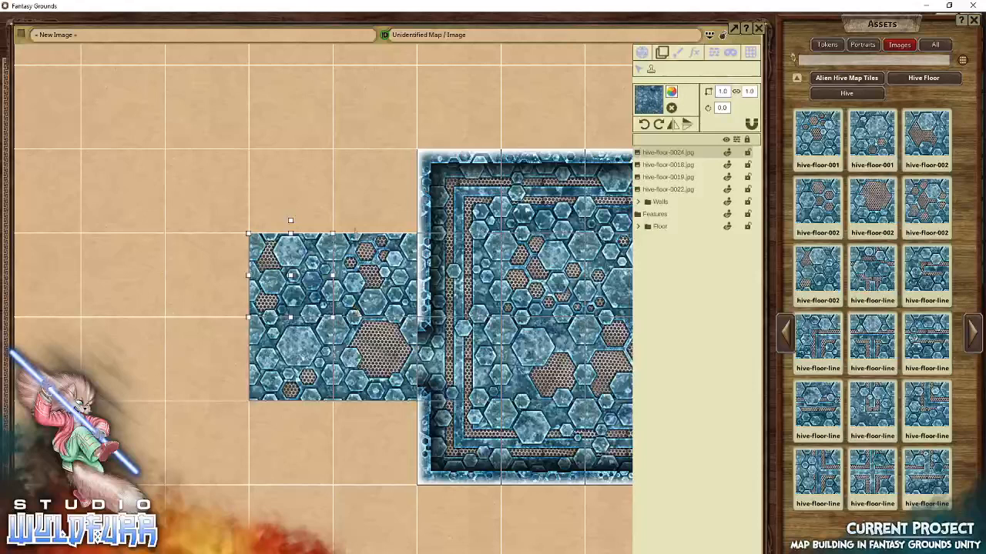
Place the transparent west-facing hive-floor-steps-w-0001a tile over the lower-left cell of the new floor block.
click(871, 80)
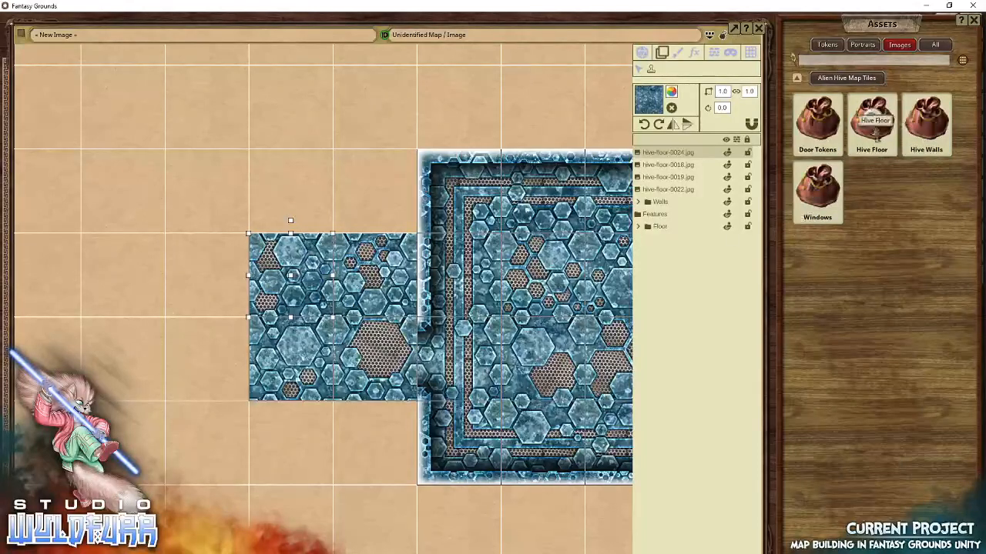
click(873, 129)
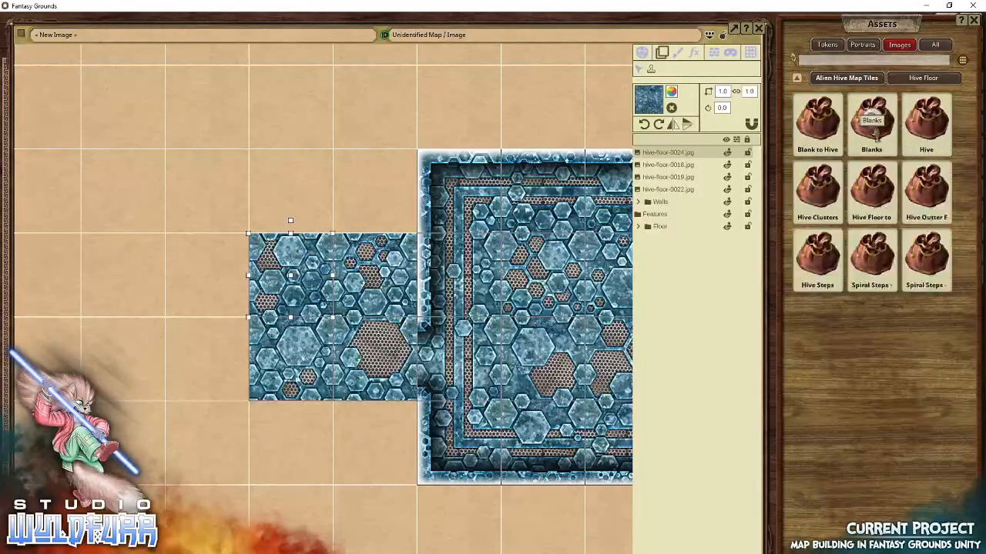
click(816, 266)
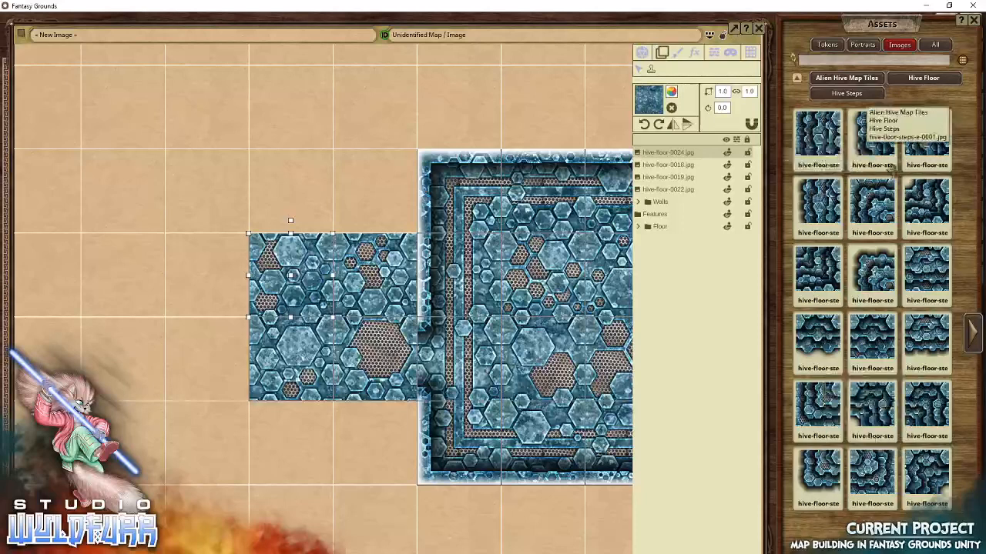
click(969, 346)
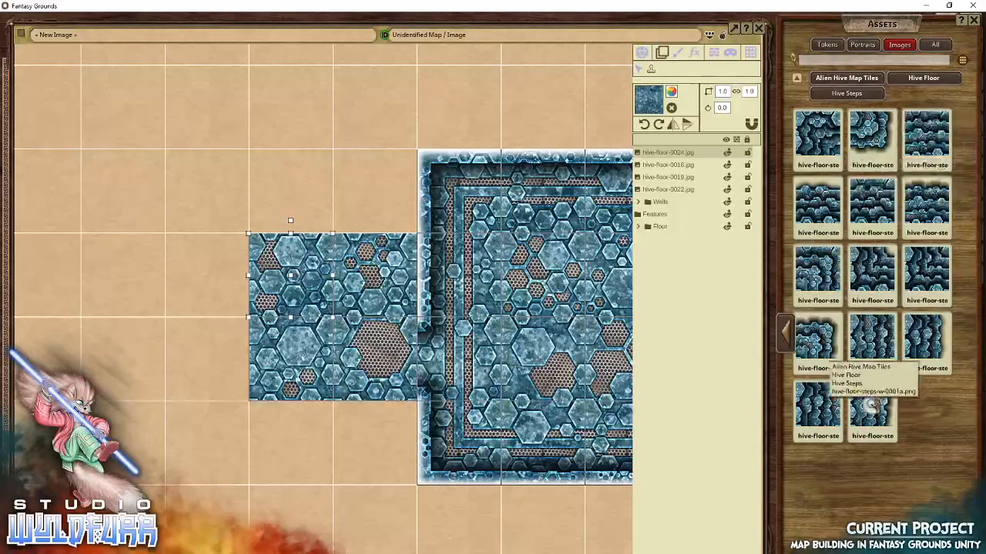
drag(866, 410, 368, 353)
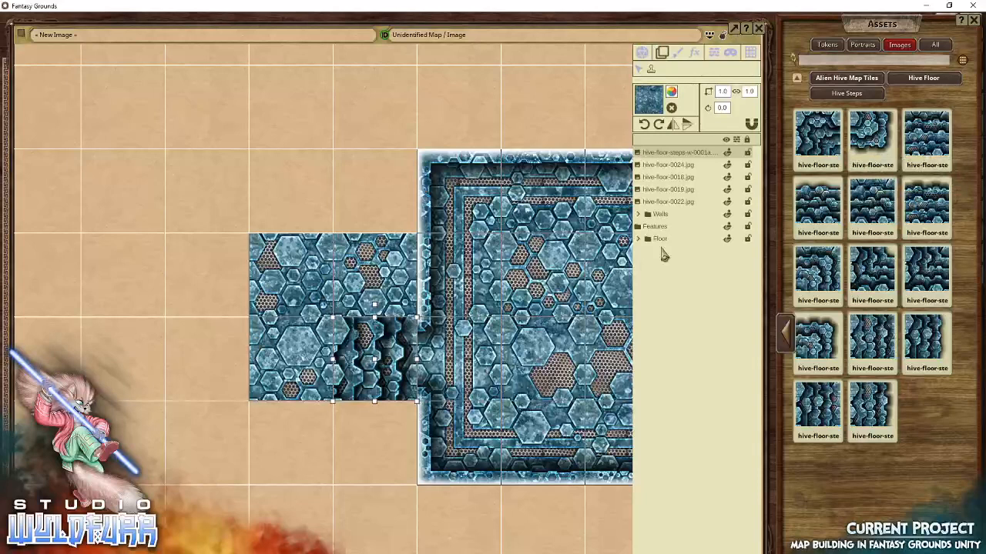
drag(374, 359, 290, 359)
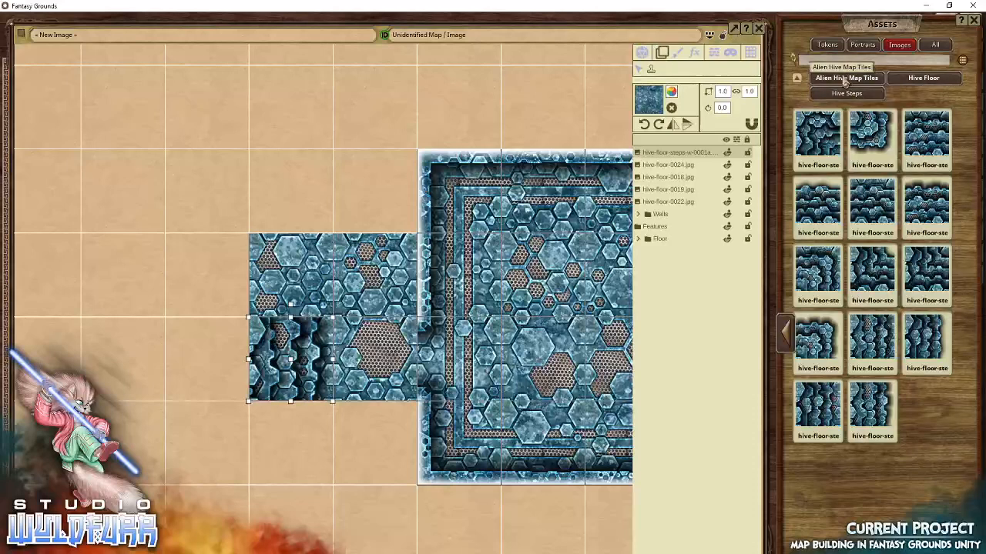
Extend the floor to a 3×3 block with Hive tiles 0000 and 0009 on the left and 0005, 0006 and 0015 along the top.
click(924, 77)
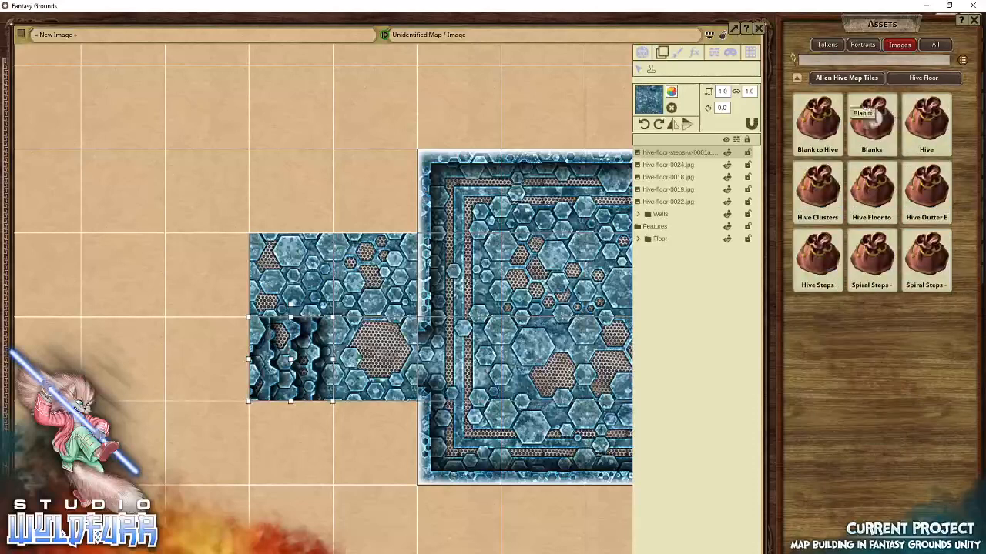
click(924, 123)
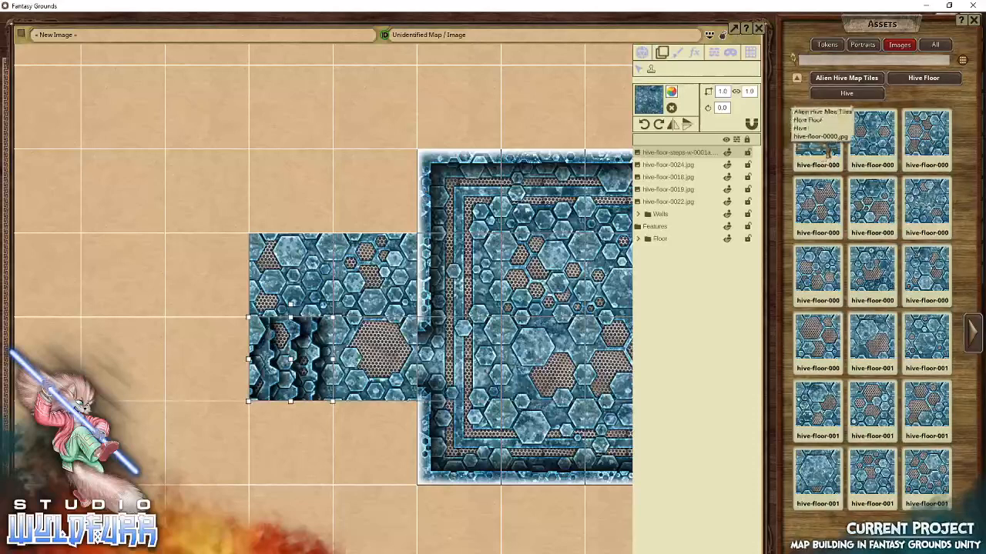
drag(388, 229, 206, 274)
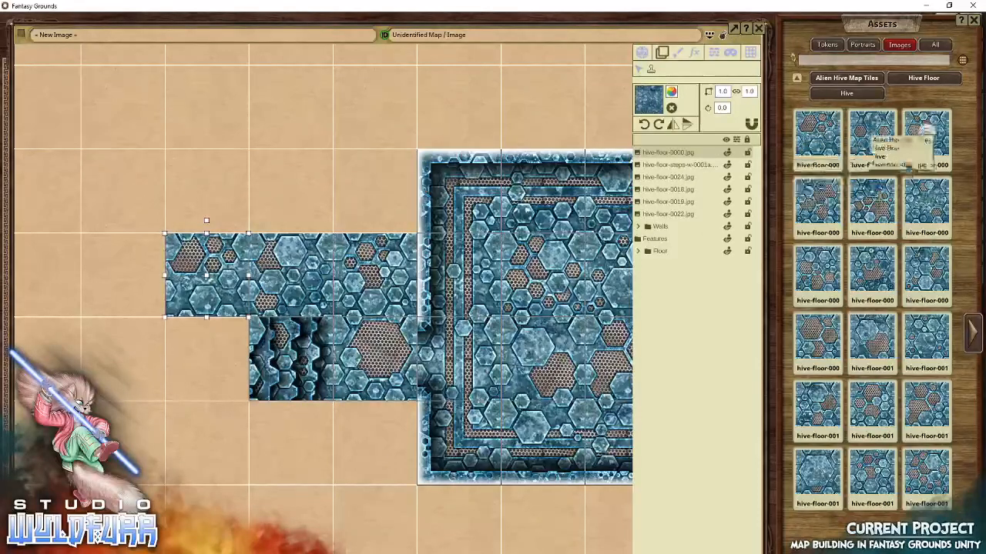
drag(832, 331, 207, 359)
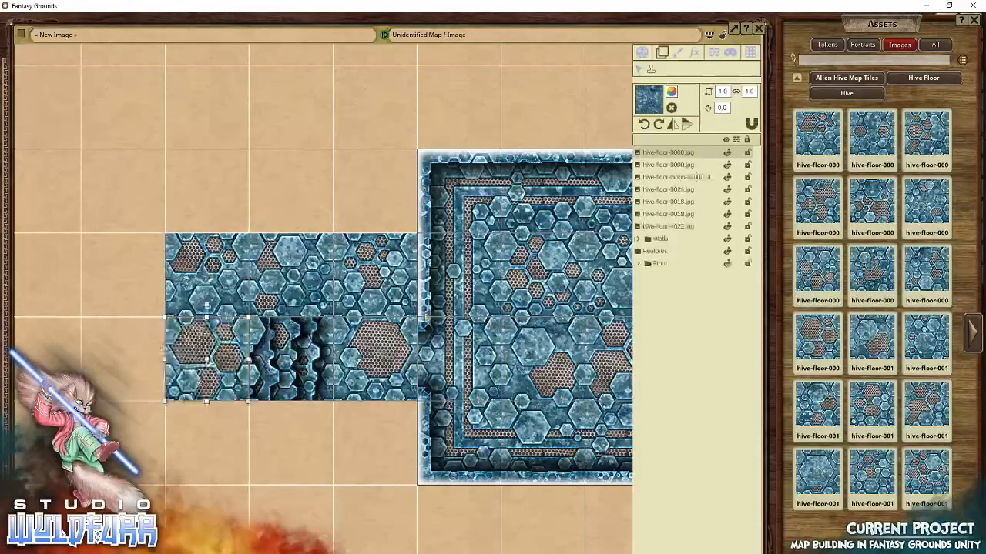
drag(872, 202, 207, 191)
drag(805, 262, 293, 202)
drag(818, 412, 379, 223)
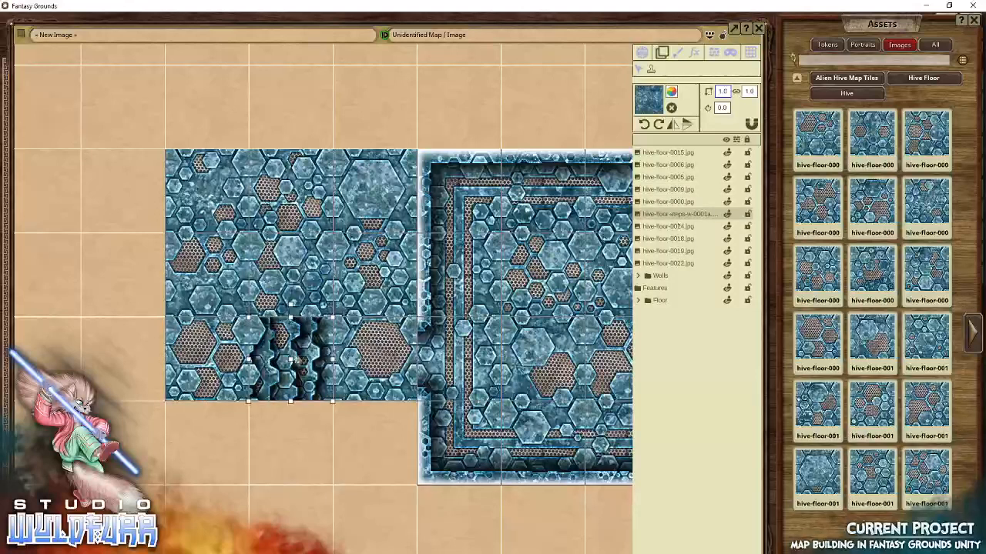
Move the west steps tile one cell down off the floor block, and move it back onto the floor.
drag(271, 366, 269, 449)
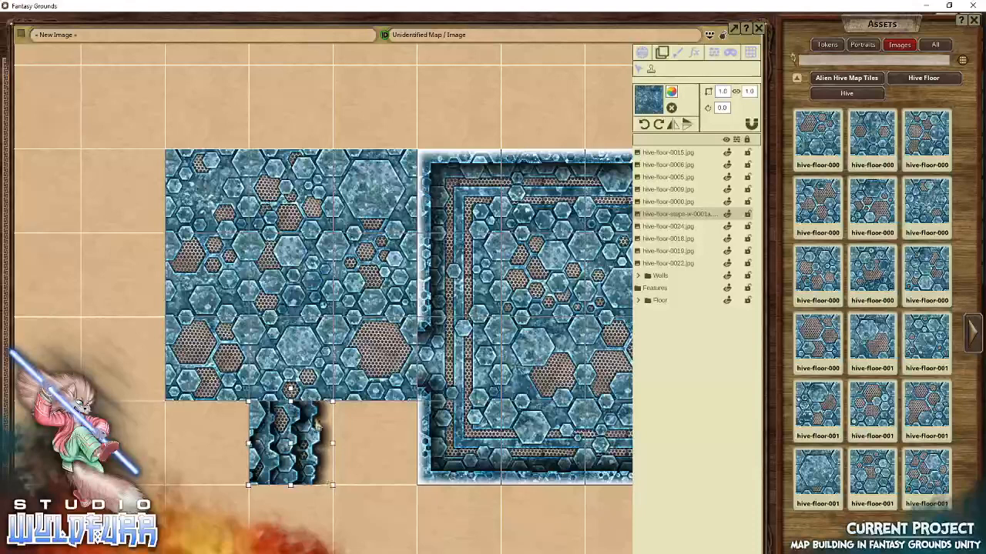
drag(261, 473, 268, 399)
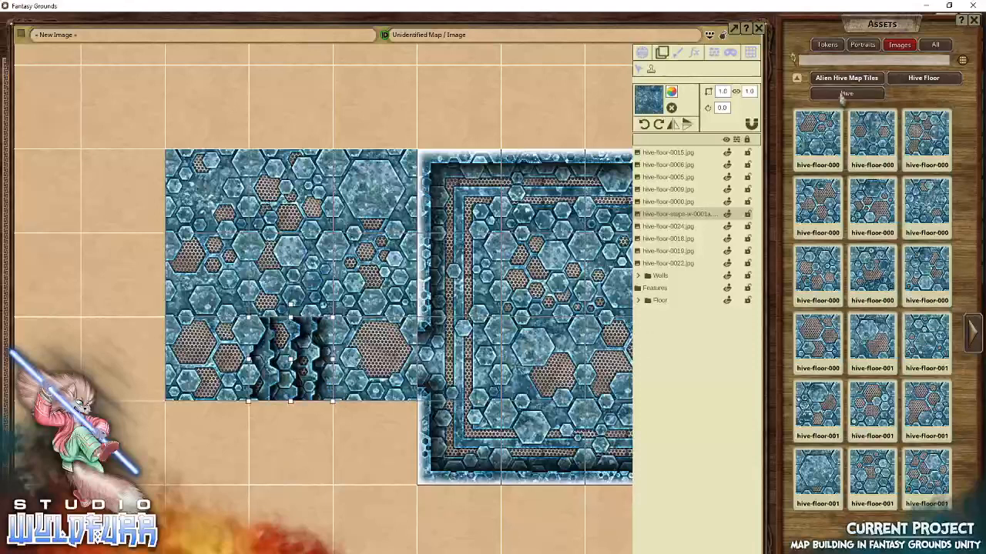
From Hive Steps, overlay the north, east and south 0000a steps on the block's left-middle, top-middle and right-middle cells respectively.
click(916, 79)
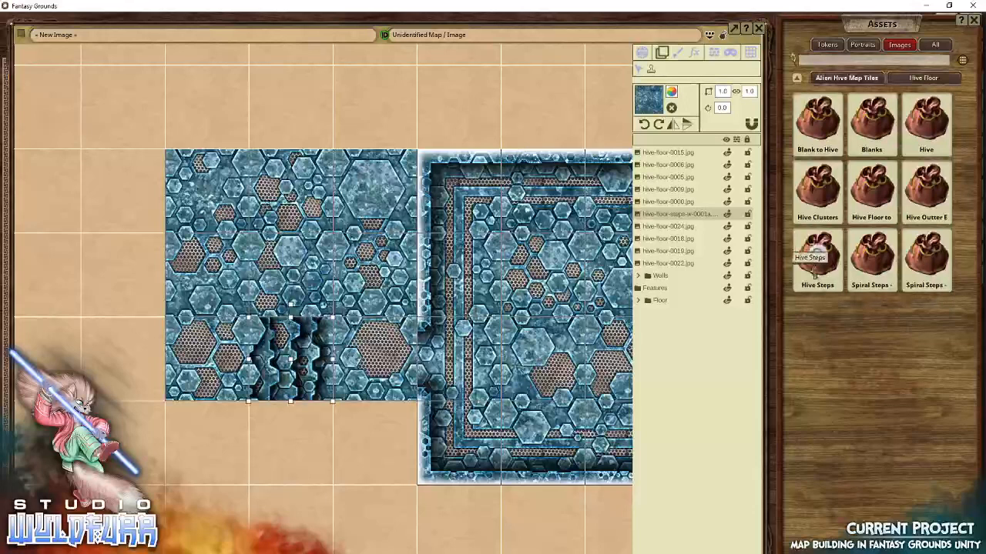
click(817, 266)
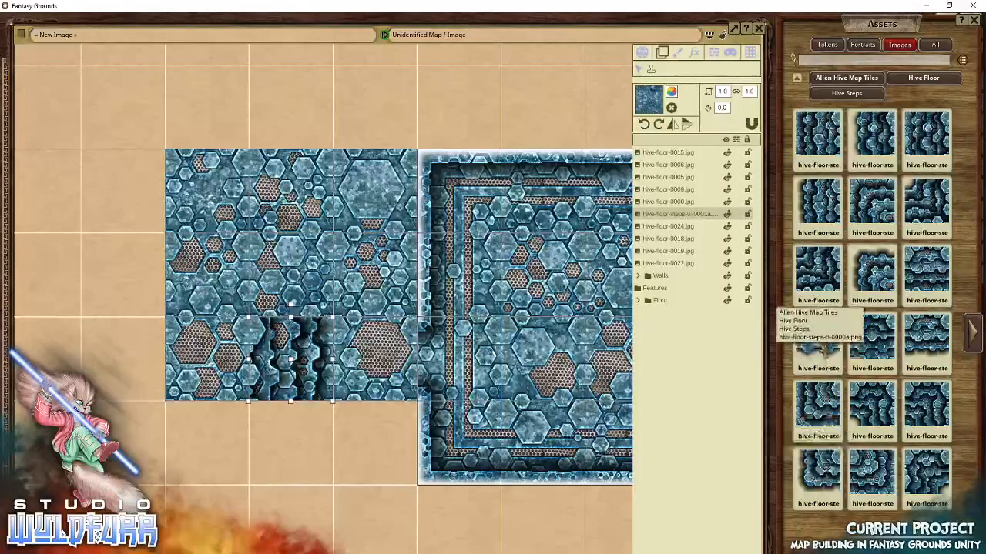
drag(196, 300, 202, 275)
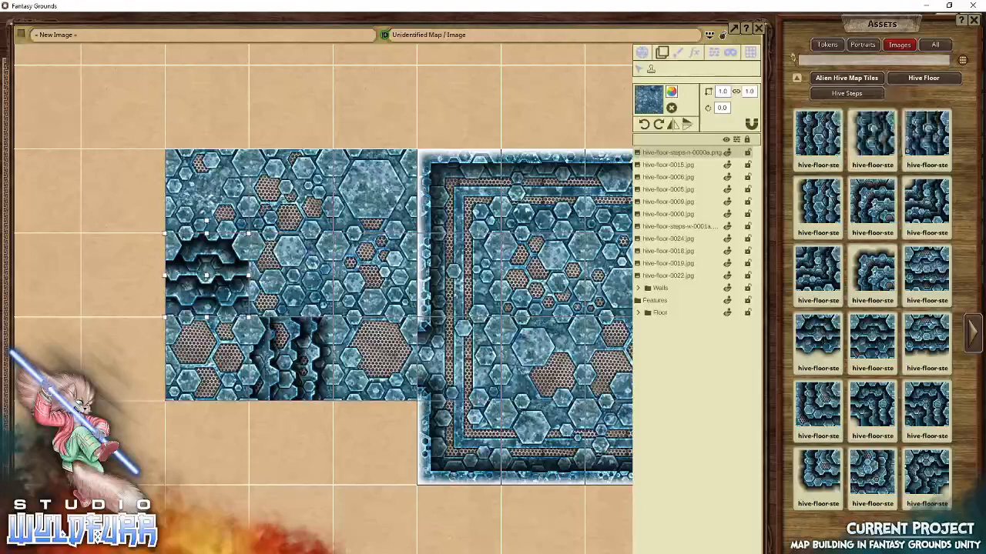
drag(915, 135, 297, 197)
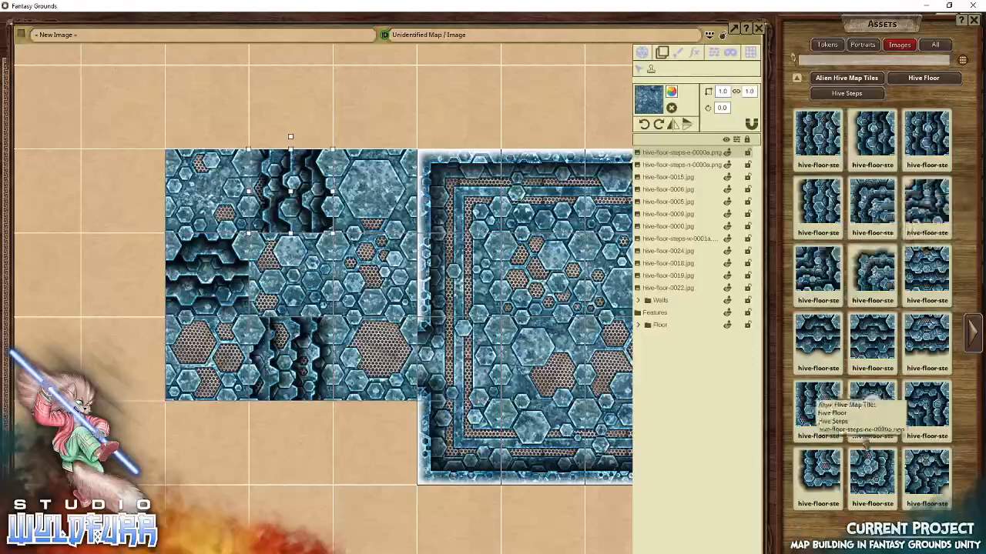
click(972, 331)
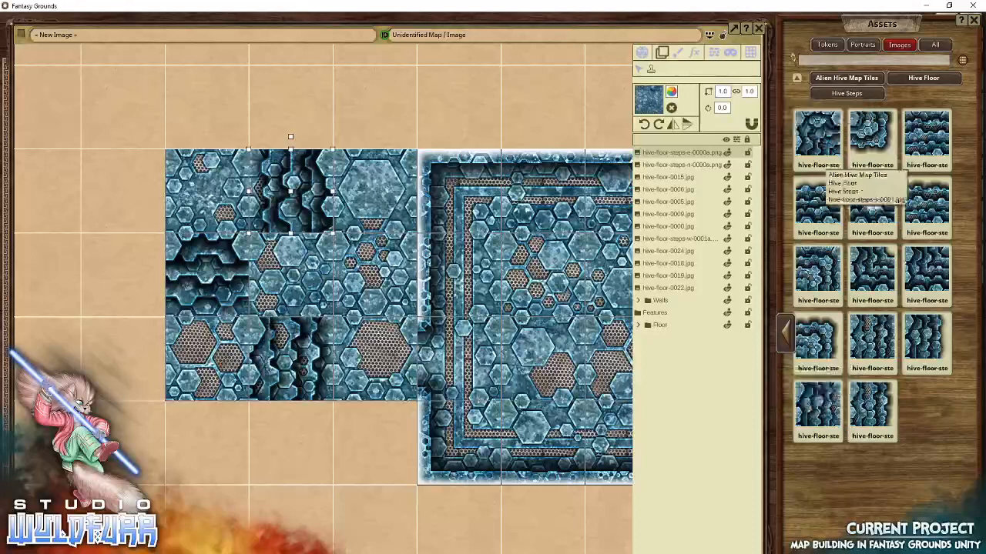
drag(818, 397, 373, 293)
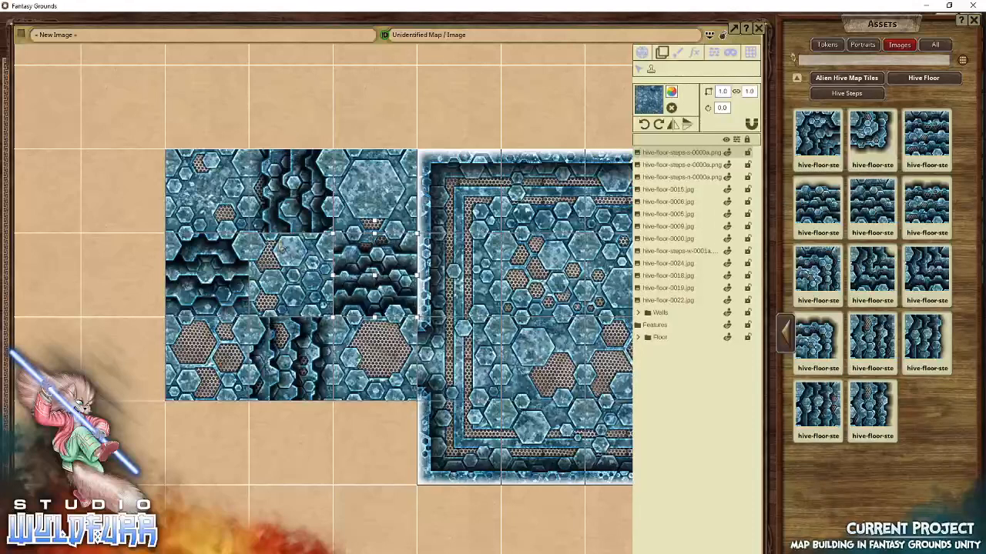
Try the hive-floor-blank-0000 tile on the block's centre cell, and delete it.
drag(299, 295, 300, 281)
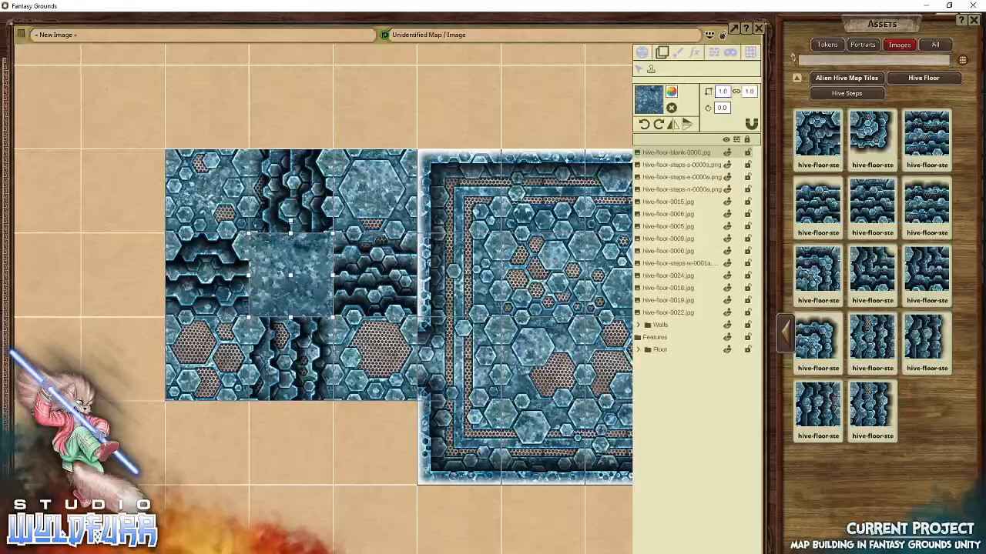
key(Delete)
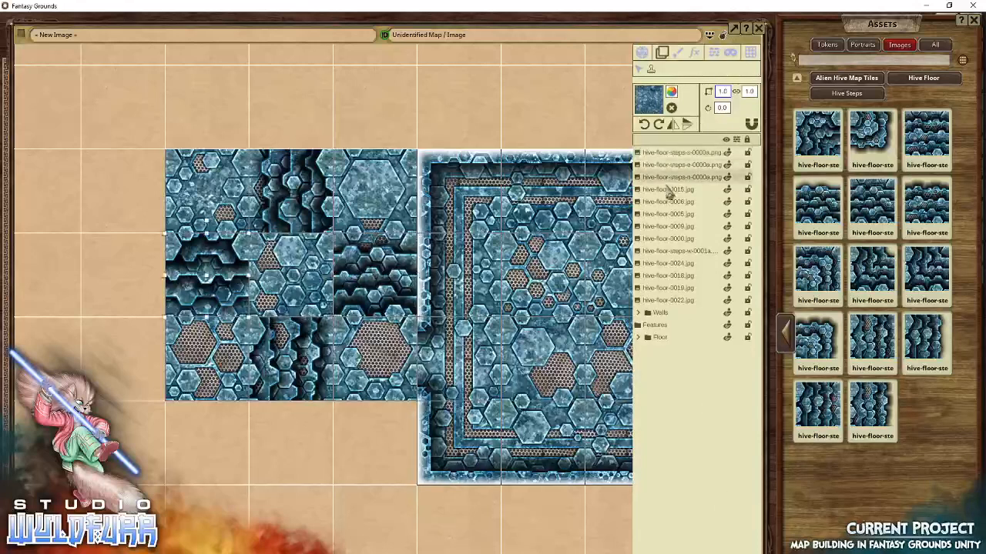
Find the floor tile layer on the 3×3 block's centre cell, hive-floor-0024.jpg, and delete it.
click(668, 191)
click(663, 205)
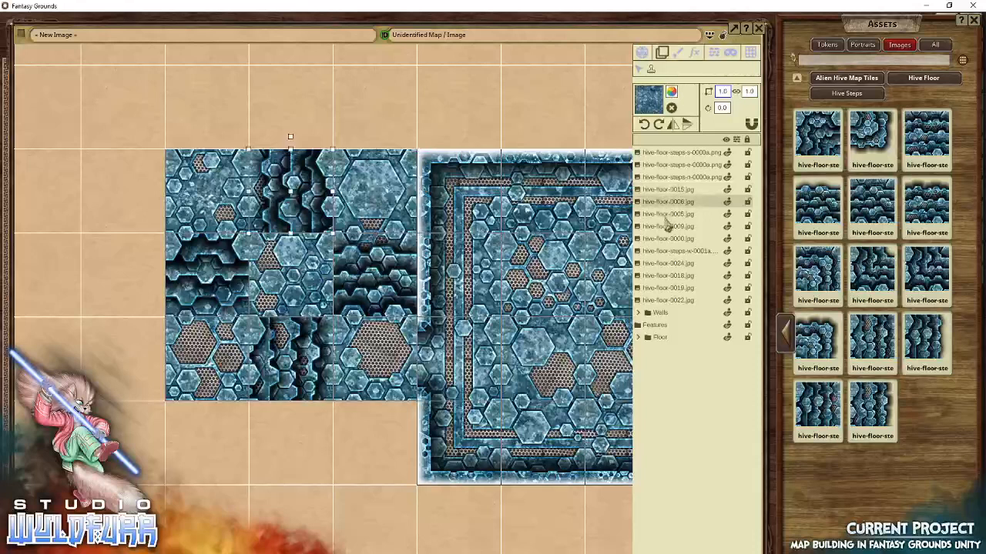
click(665, 227)
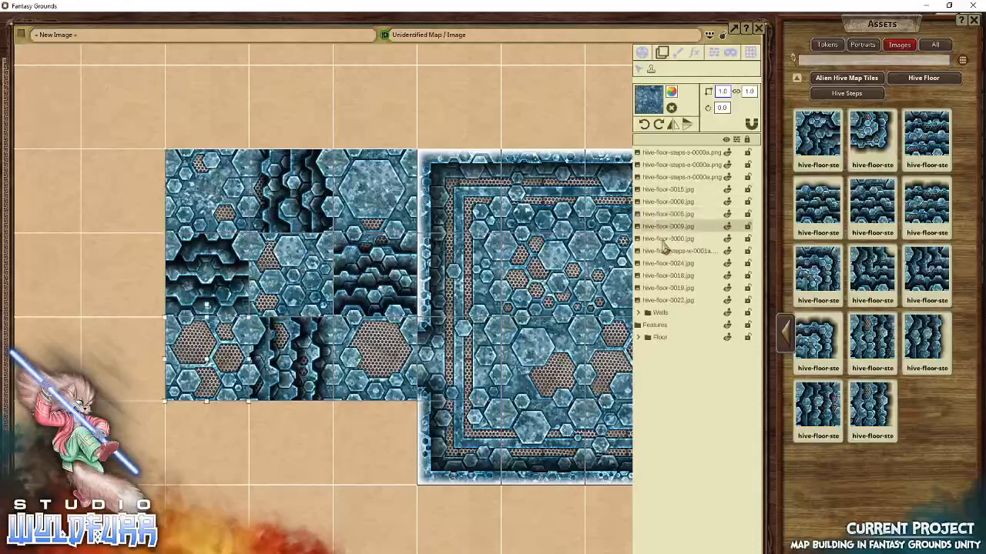
click(663, 265)
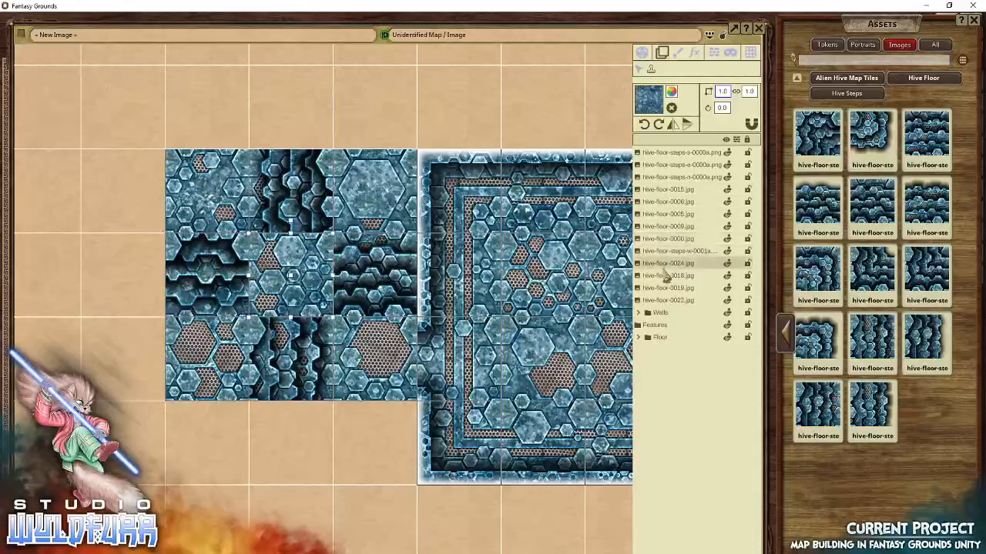
key(Delete)
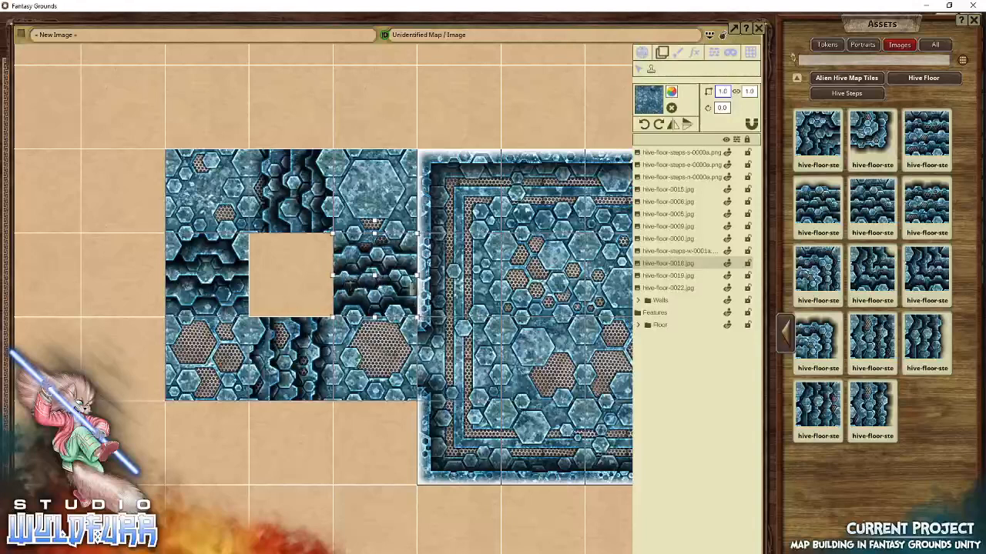
click(642, 72)
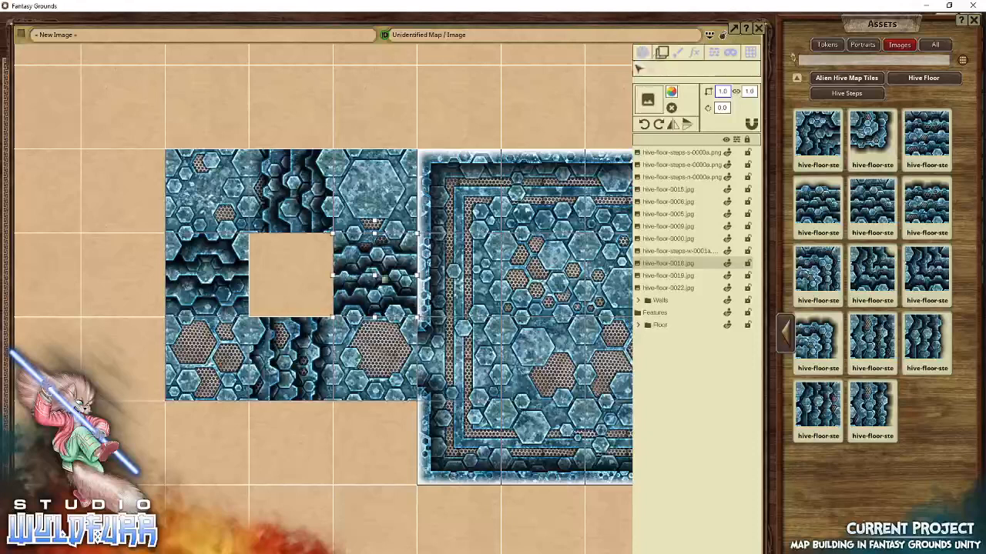
scroll(362, 278, up, 5)
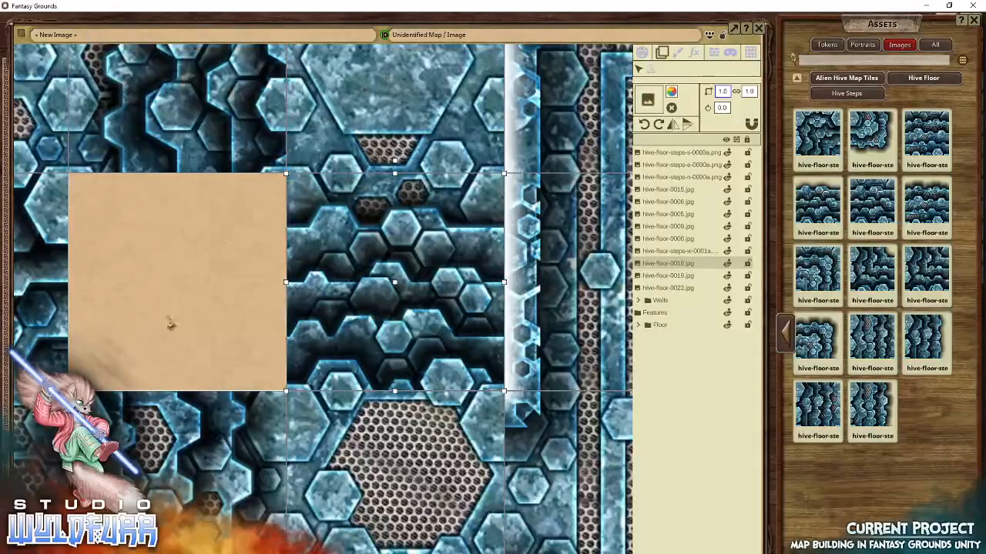
scroll(172, 258, down, 5)
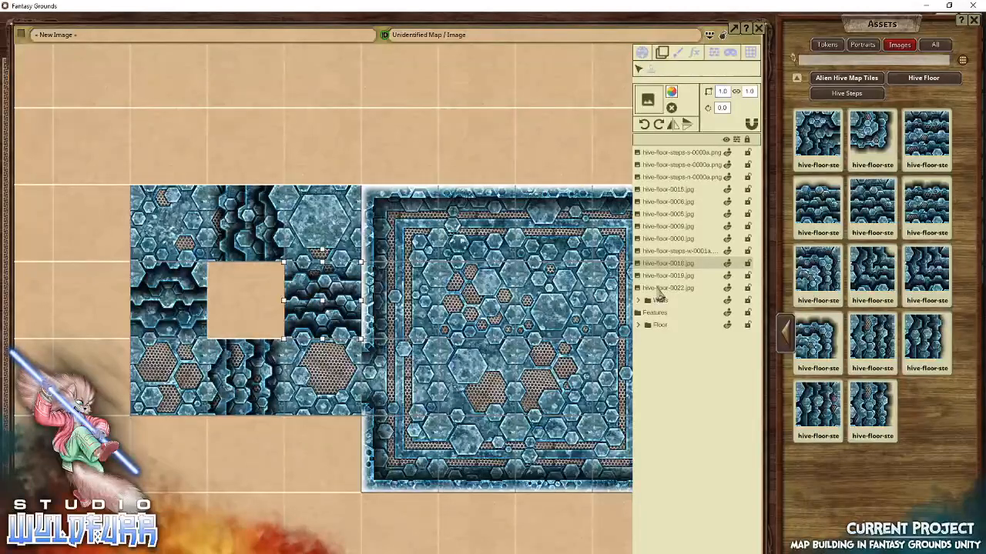
Put all loose floor and step tile layers into the Floor folder, and order that folder below Features.
click(658, 288)
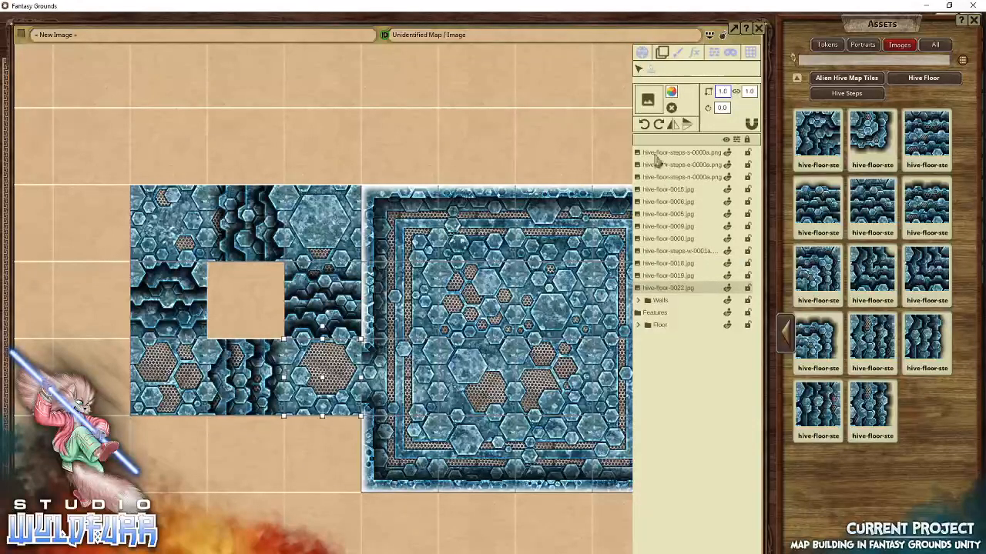
drag(653, 329, 655, 153)
click(653, 308)
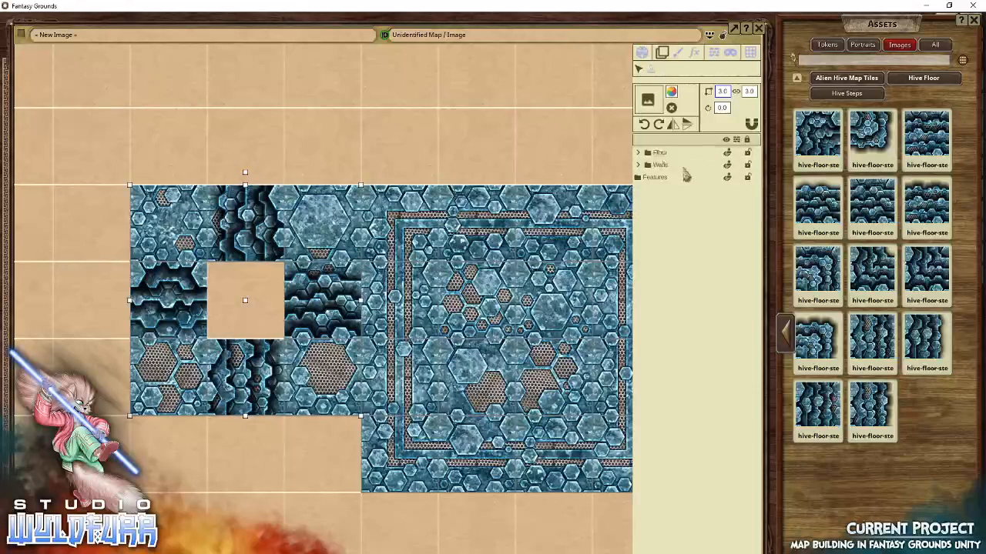
drag(659, 155, 663, 205)
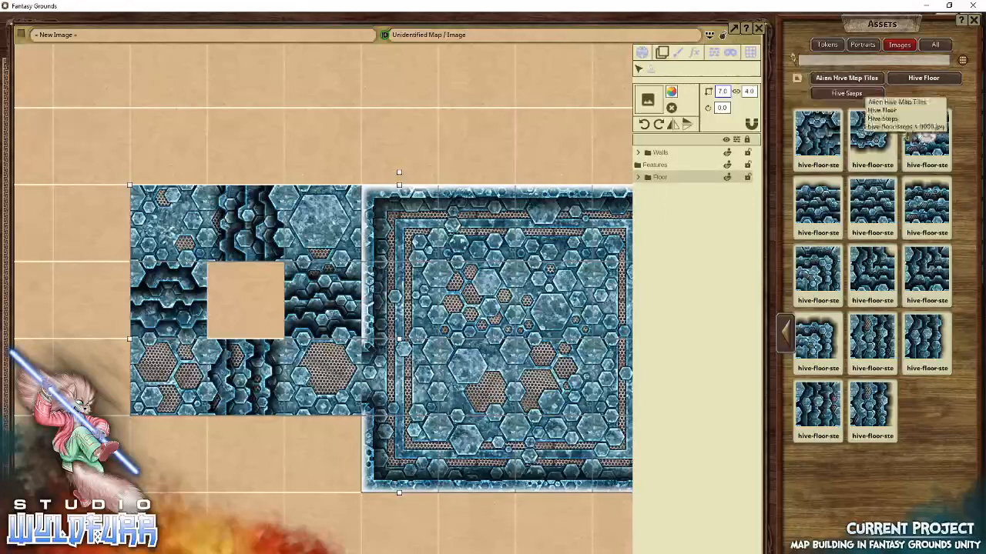
Browse the Hive Walls assets in Alien Hive Map Tiles to examine the available wall, corner and hole tiles.
click(853, 78)
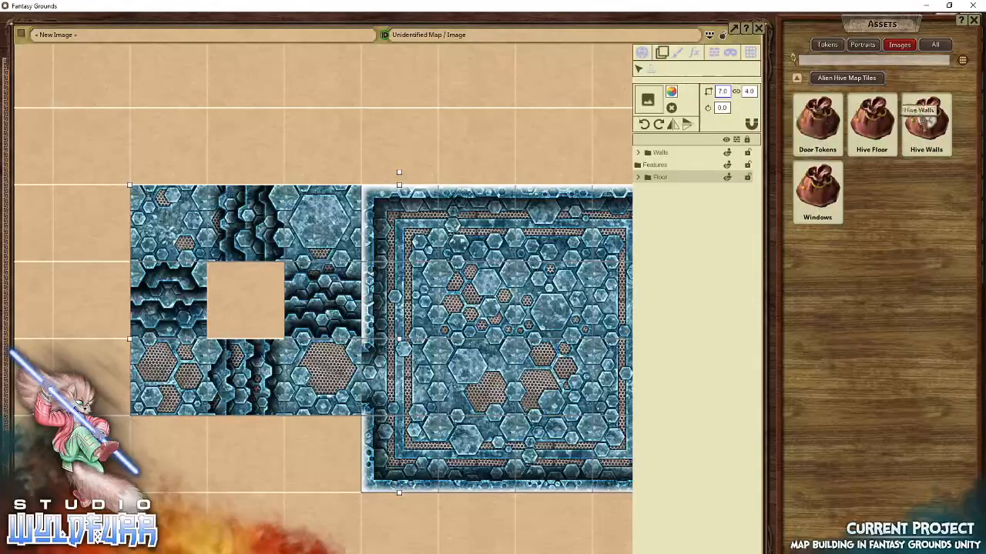
click(925, 122)
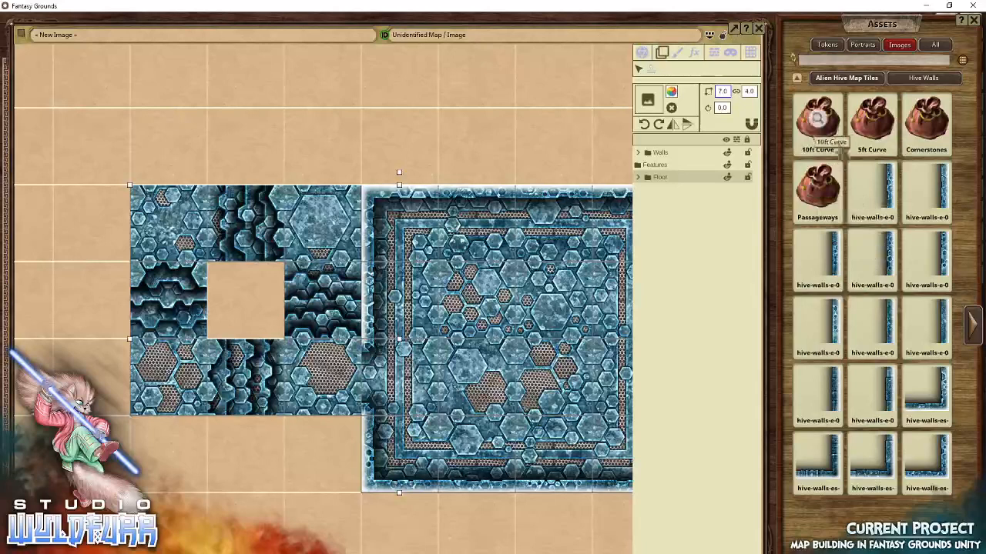
click(974, 328)
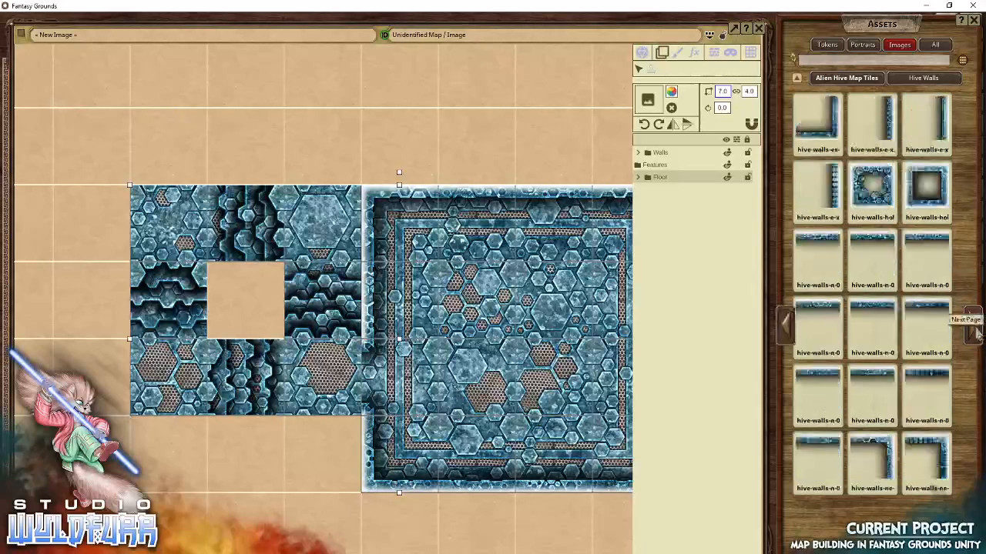
click(975, 331)
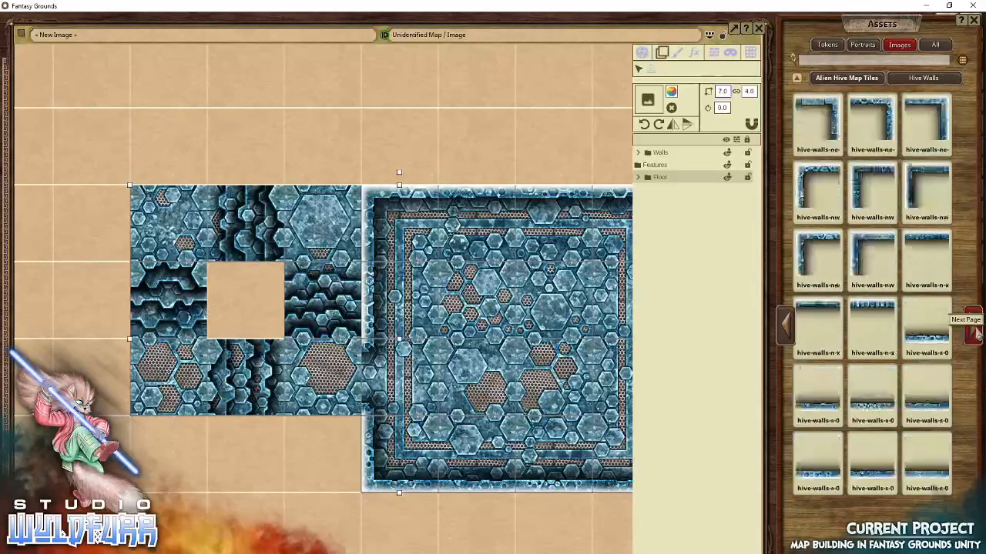
click(975, 331)
click(975, 331)
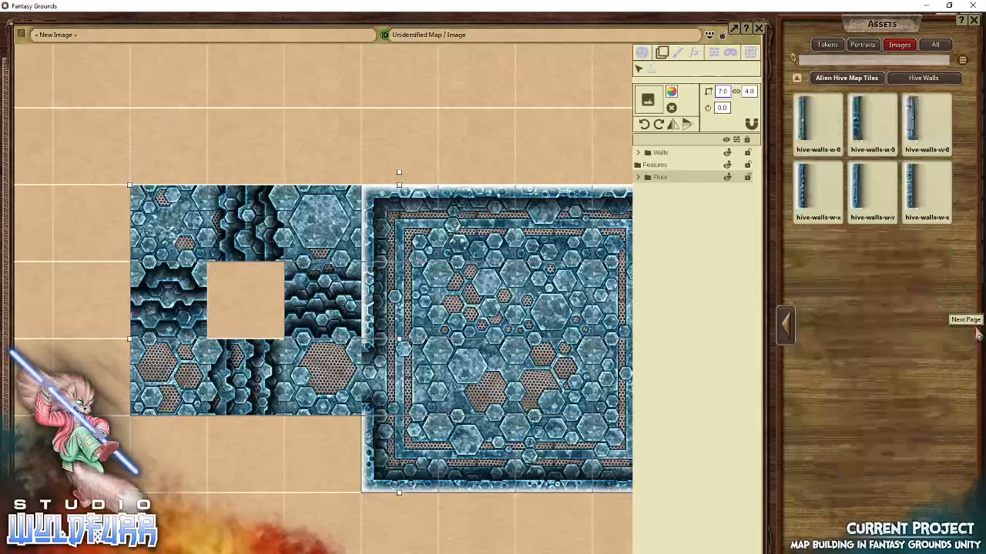
click(788, 331)
click(791, 335)
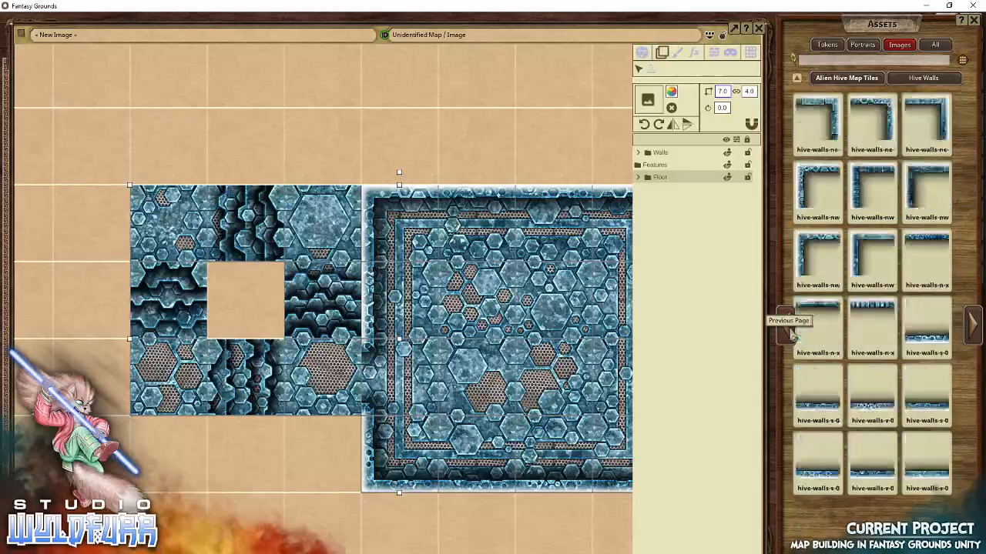
click(791, 336)
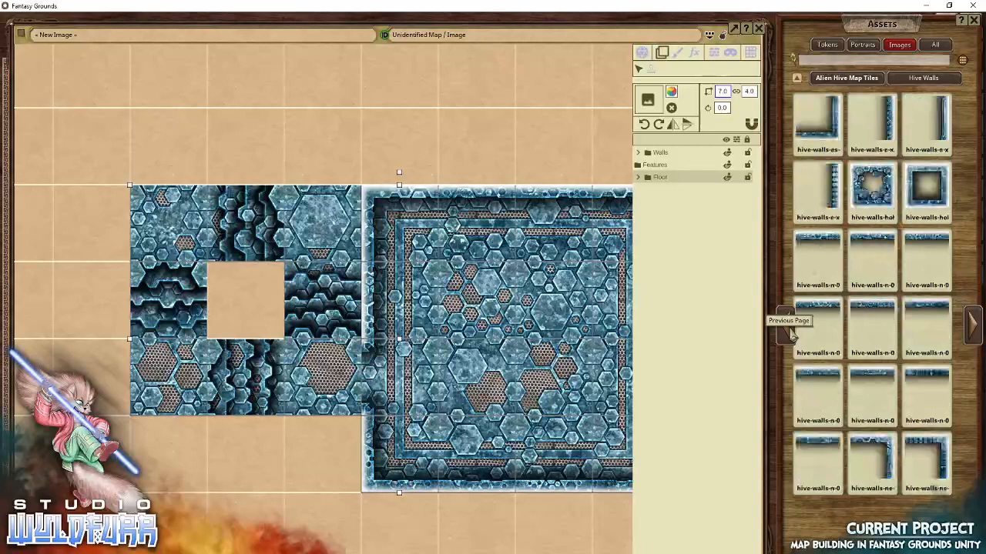
click(791, 336)
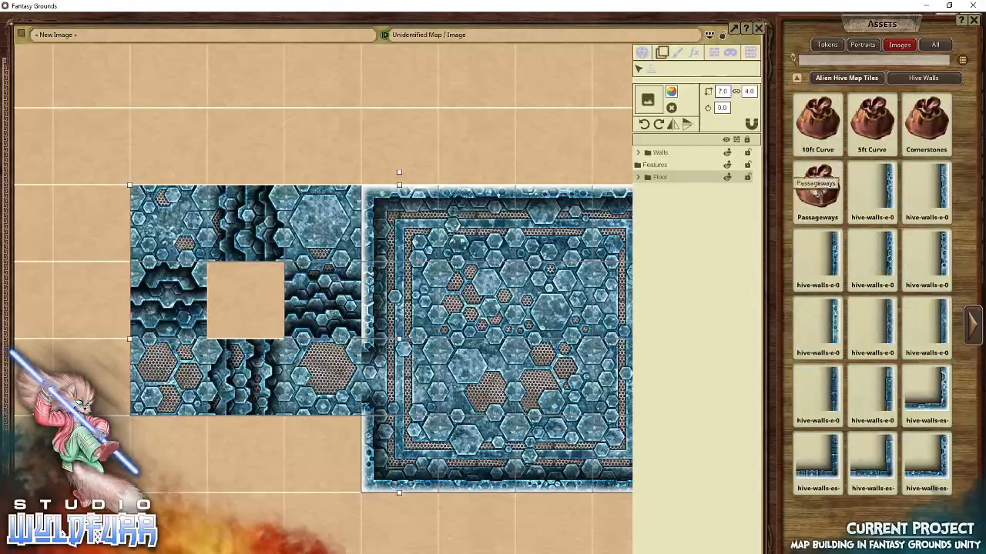
Try the hive-walls-deadend-s-0000 passageway tile on the right-middle steps and above the block's top-right cell, and delete it.
click(817, 191)
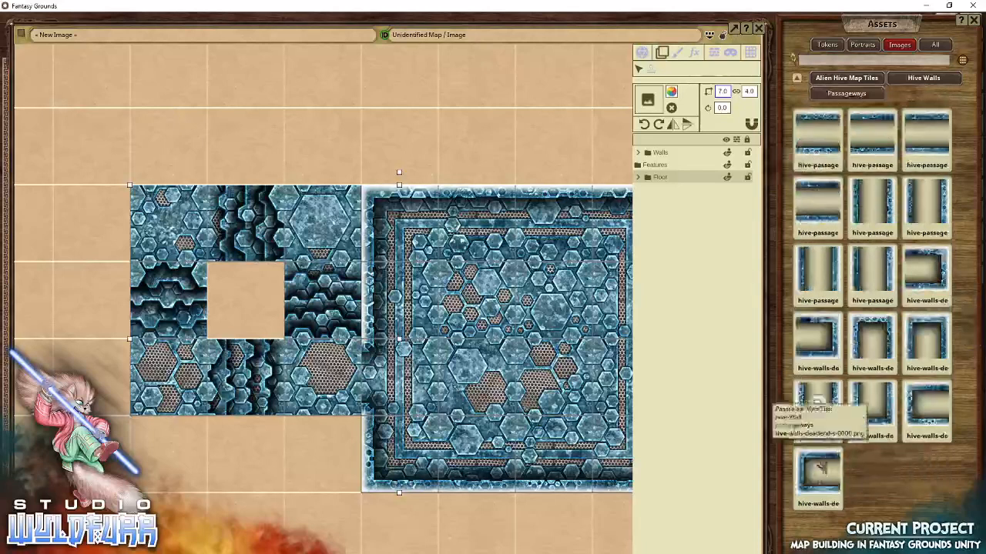
drag(819, 406, 320, 297)
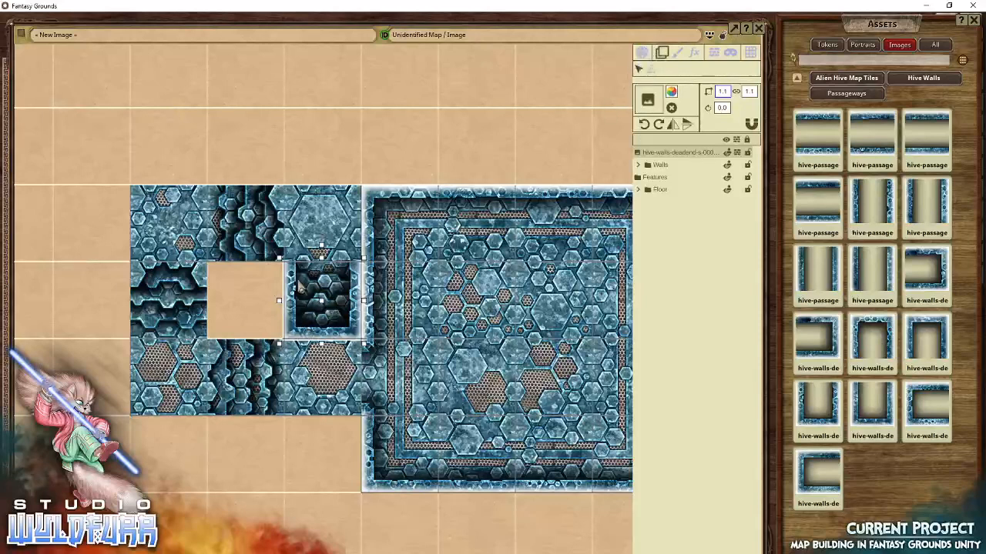
drag(280, 293, 284, 175)
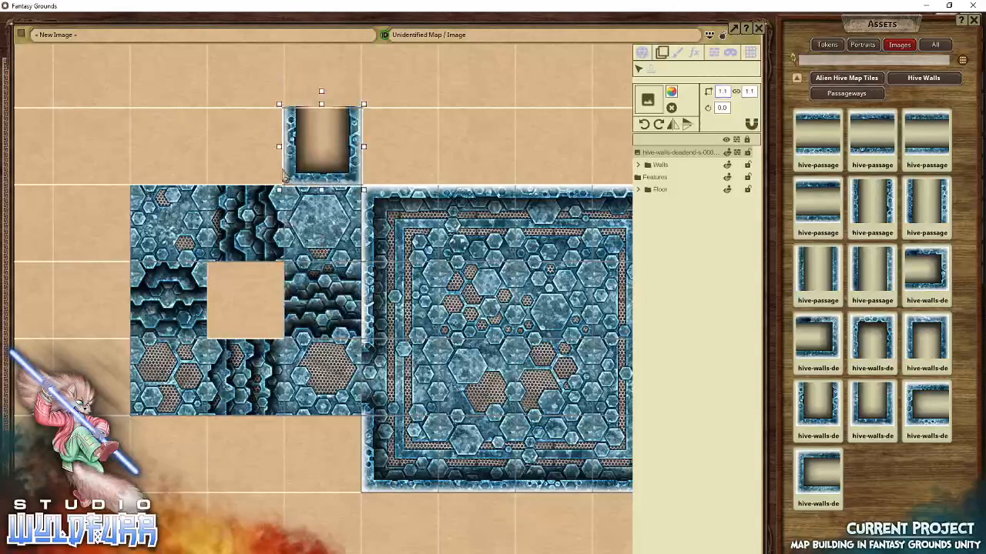
scroll(343, 193, up, 5)
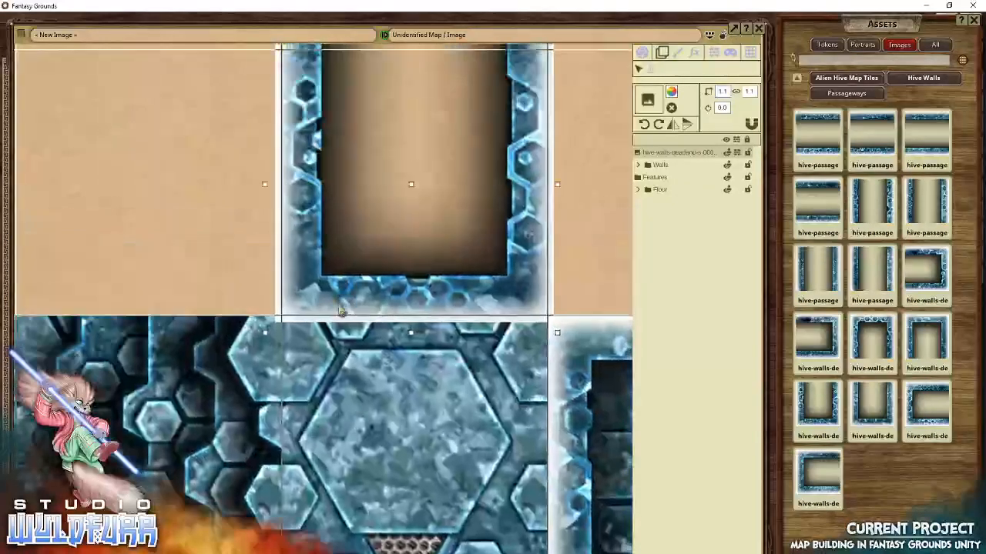
drag(341, 312, 325, 433)
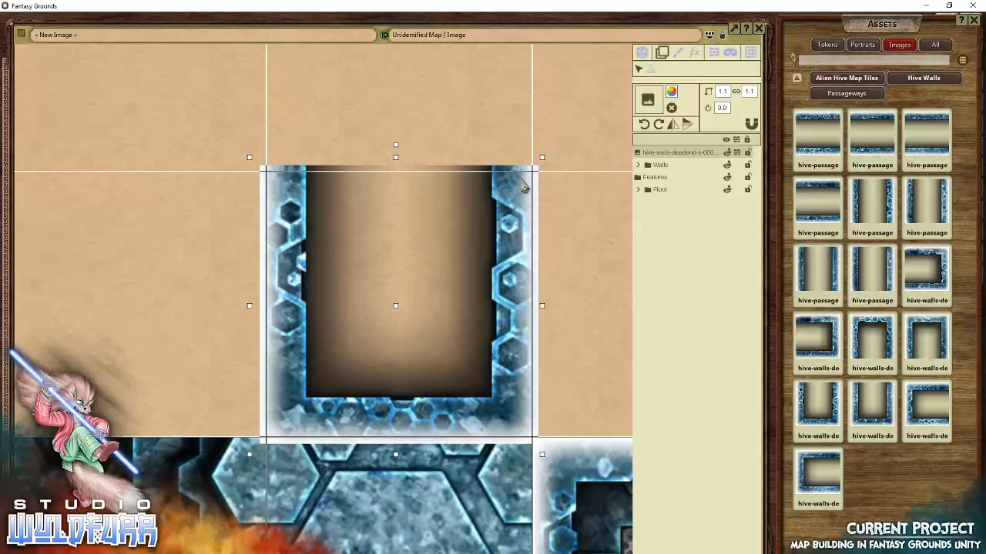
key(Delete)
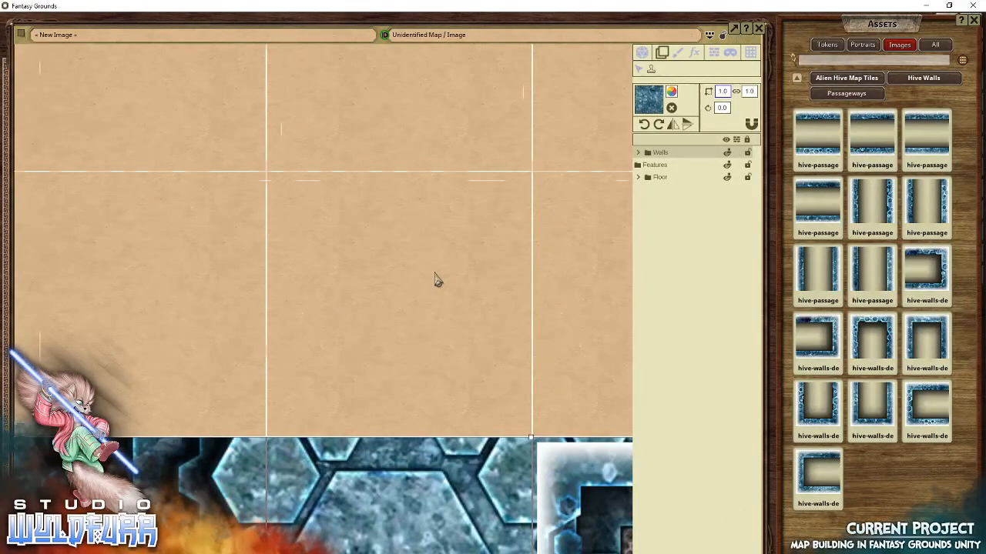
Delete all the wall and cornerstone tiles in the Walls folder from around the large room.
scroll(431, 287, down, 3)
drag(478, 267, 290, 172)
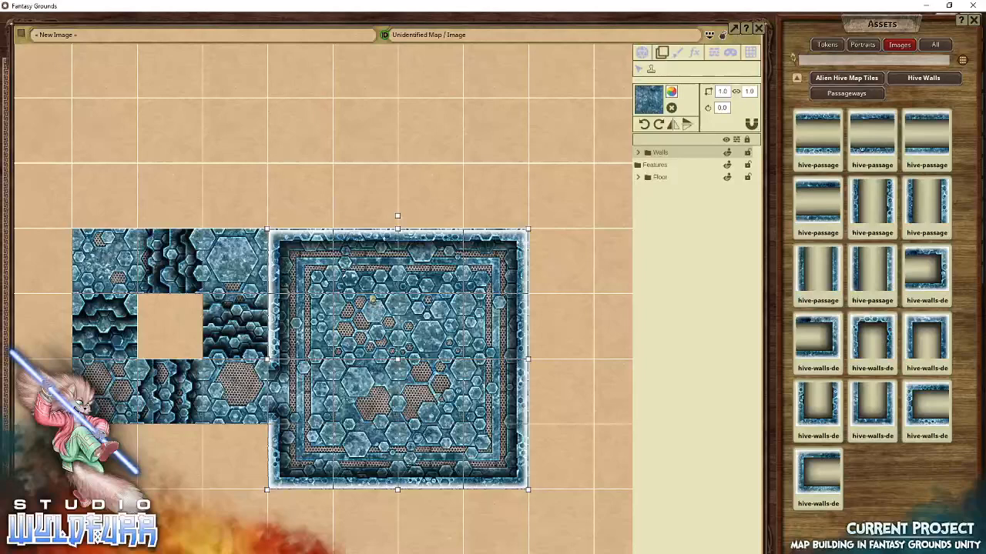
scroll(318, 270, down, 5)
scroll(357, 368, up, 6)
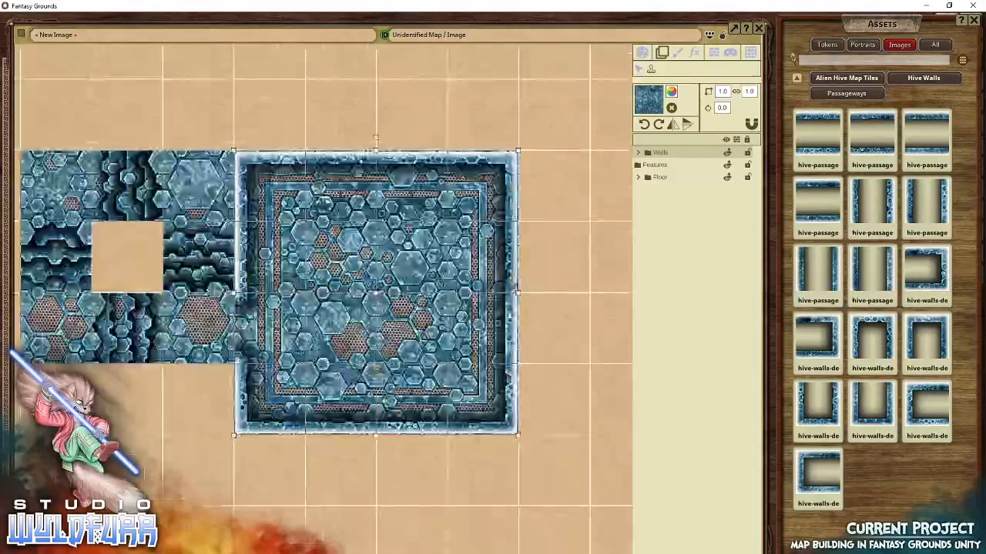
scroll(414, 346, up, 5)
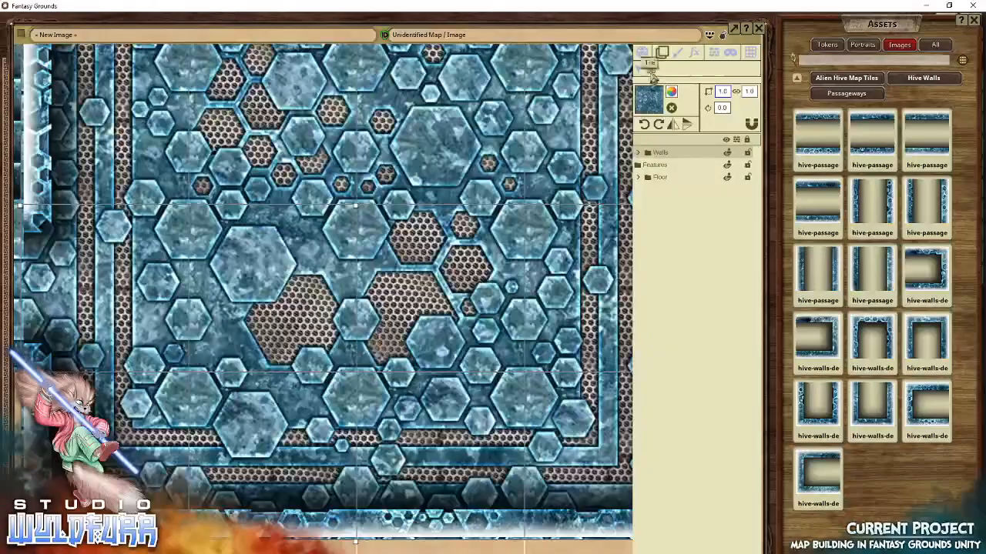
scroll(223, 280, down, 5)
drag(244, 263, 322, 351)
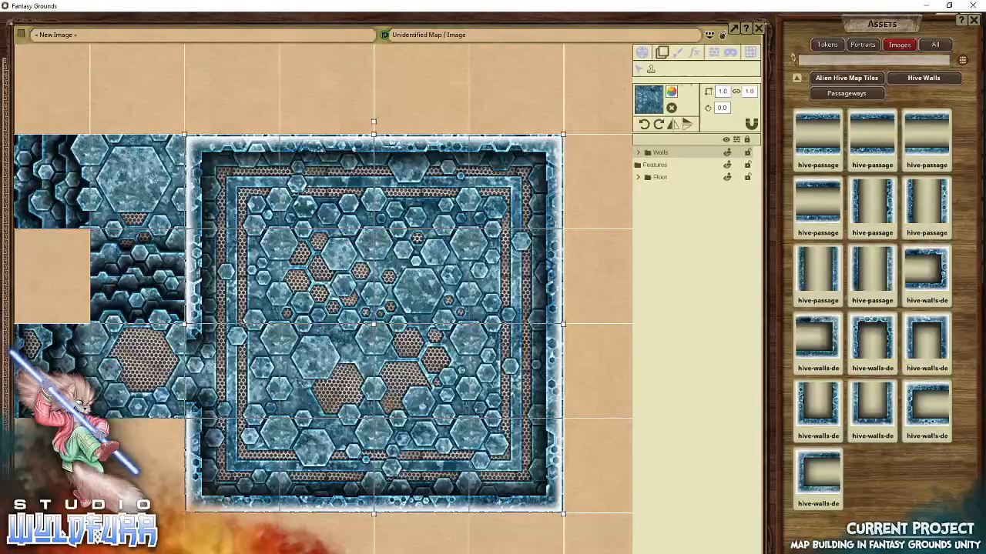
click(638, 153)
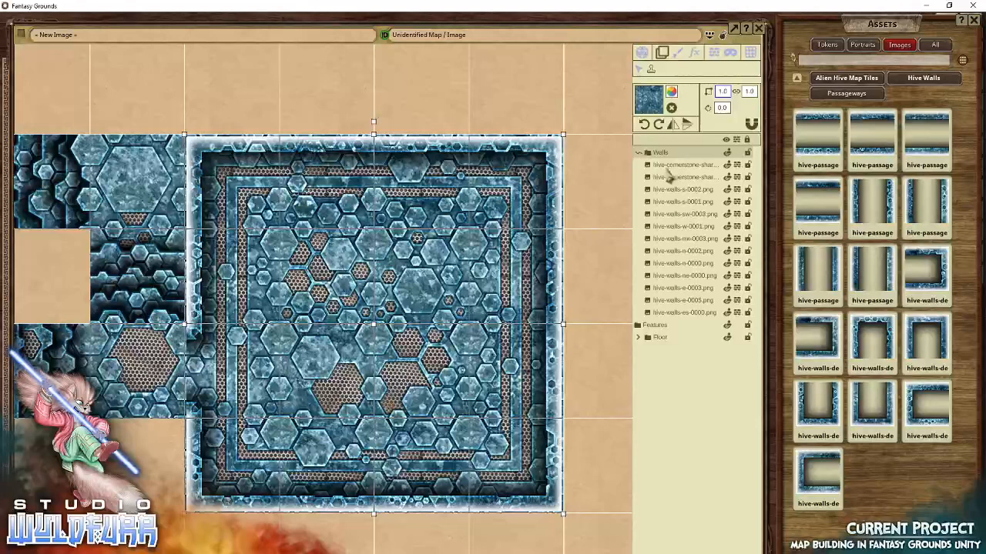
shift+click(673, 313)
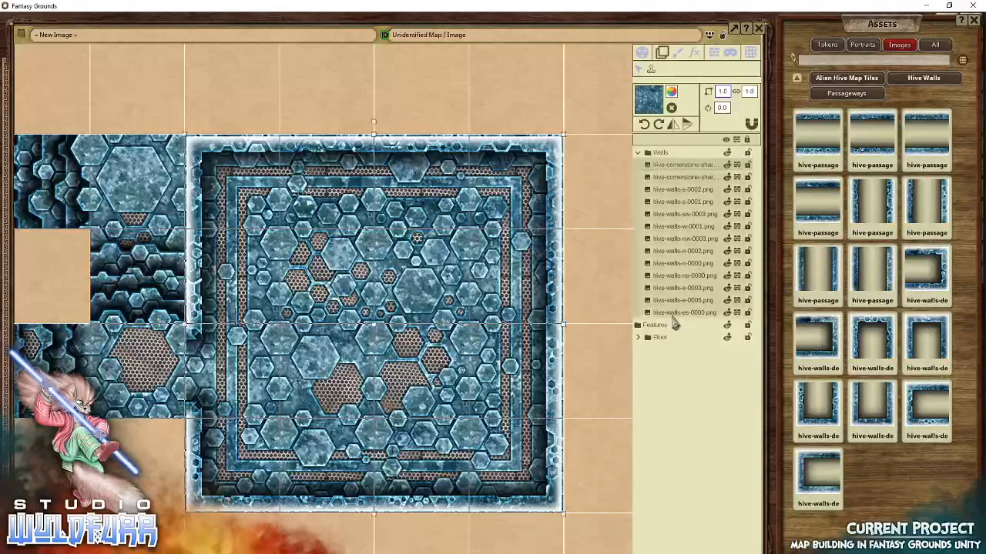
key(Delete)
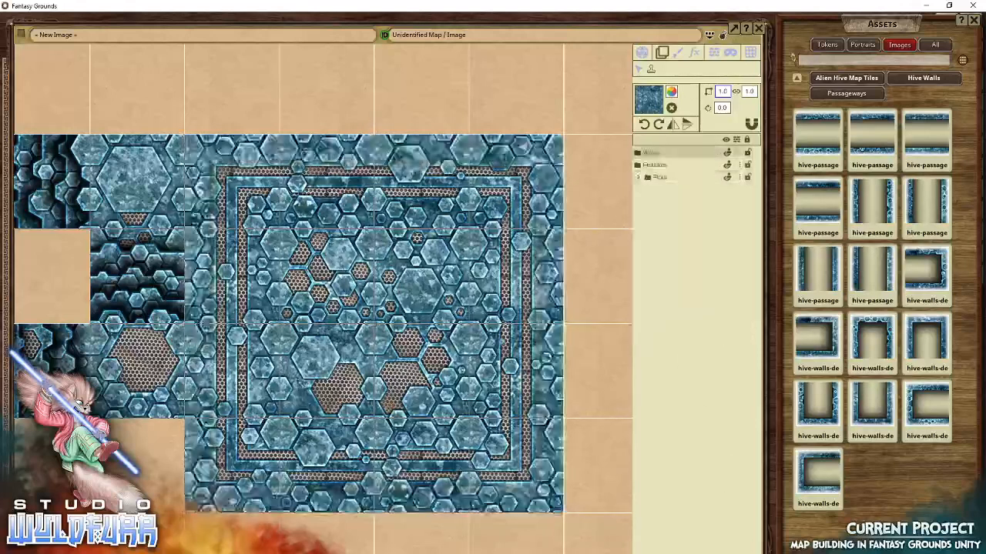
drag(221, 104, 318, 169)
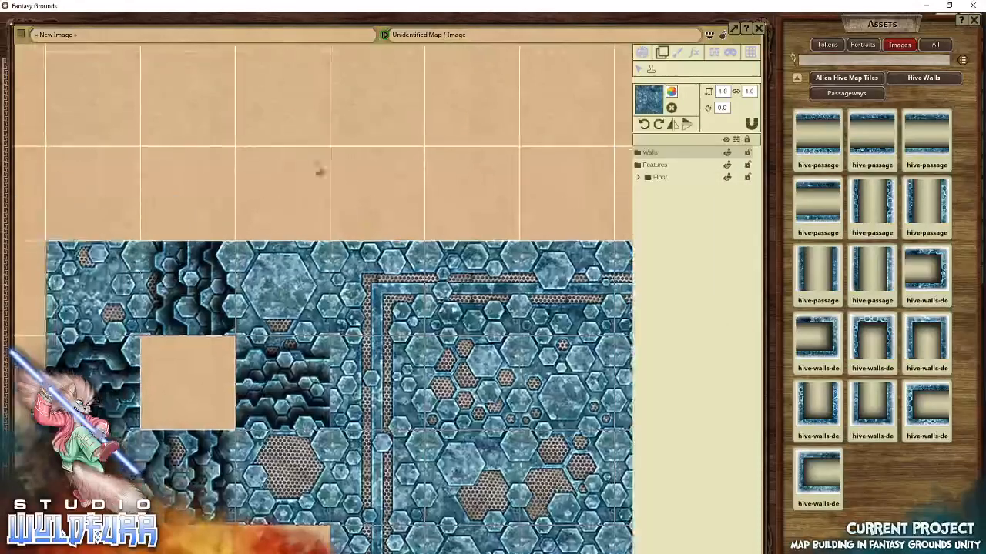
drag(377, 181, 275, 103)
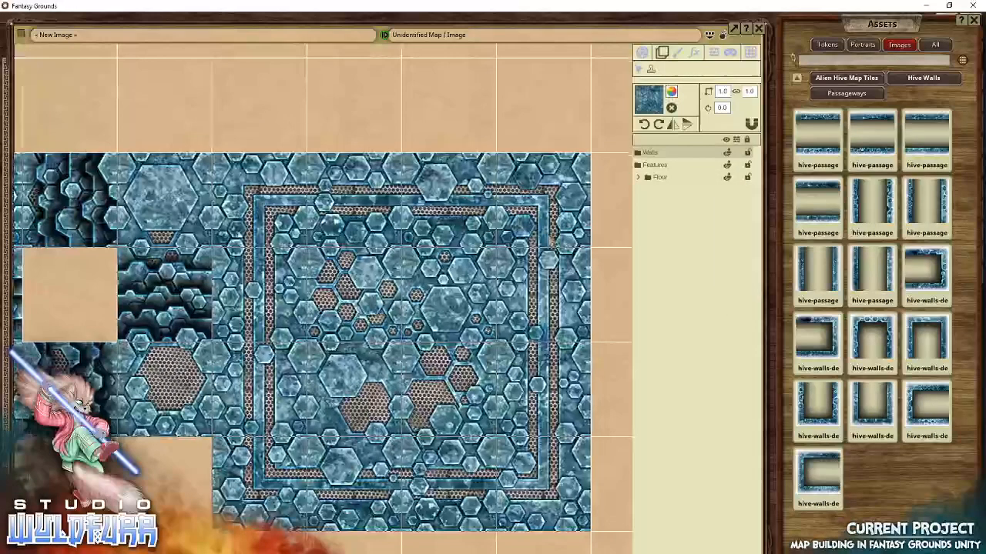
drag(605, 266, 578, 247)
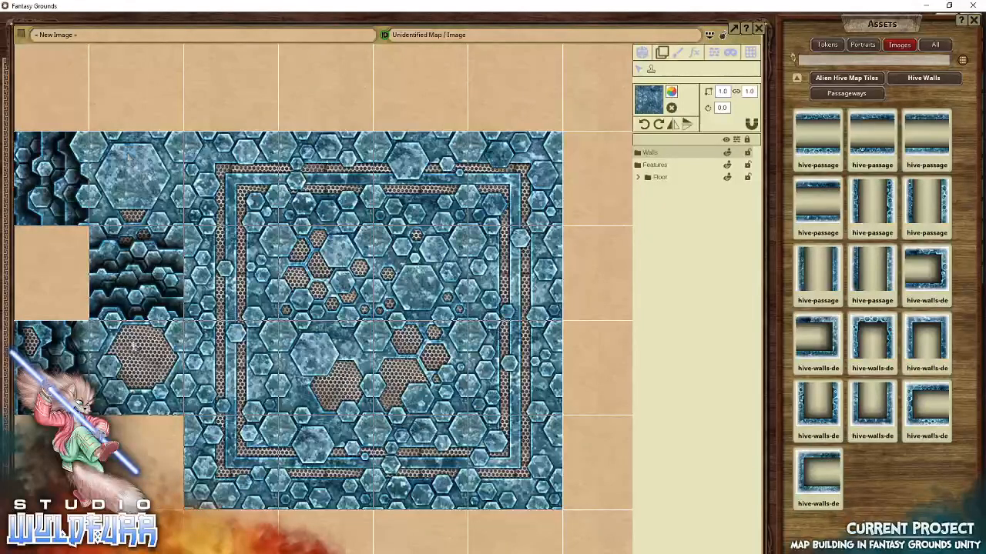
mouse_move(285, 96)
mouse_down()
mouse_move(347, 121)
mouse_move(271, 101)
mouse_up()
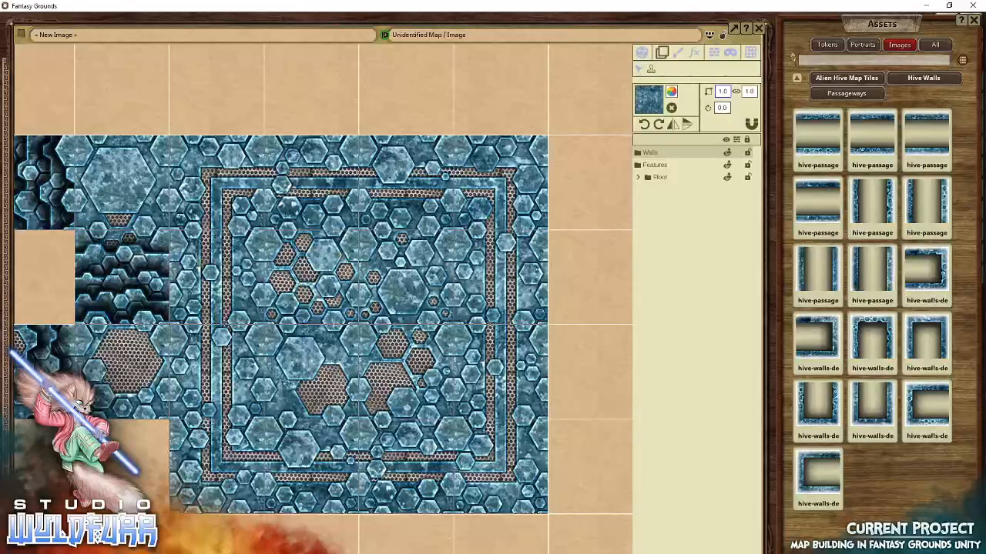
Place a south dead-end wall tile on the right steps, a north-south passageway on the left steps and east-west passageways on the upper and lower steps.
drag(212, 114, 339, 144)
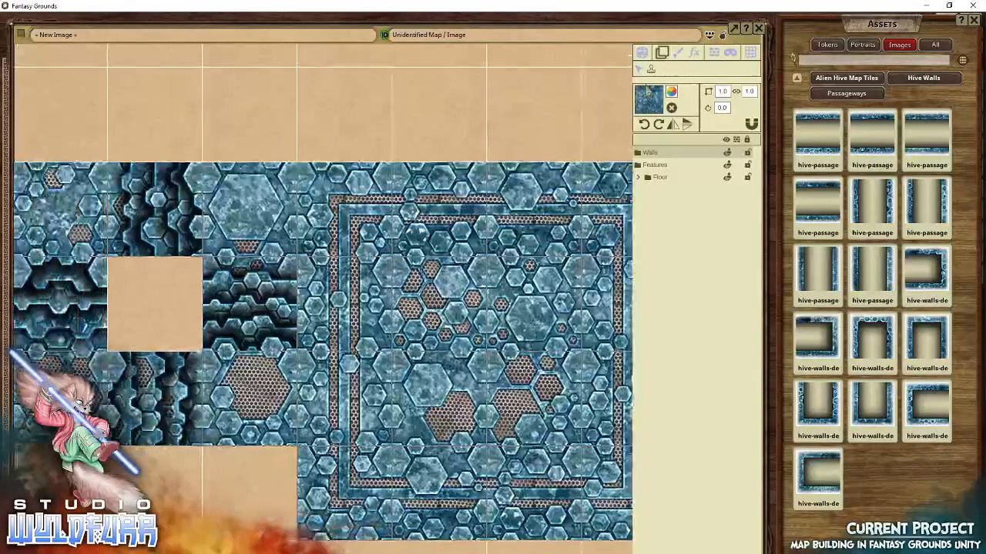
click(652, 72)
drag(291, 114, 329, 99)
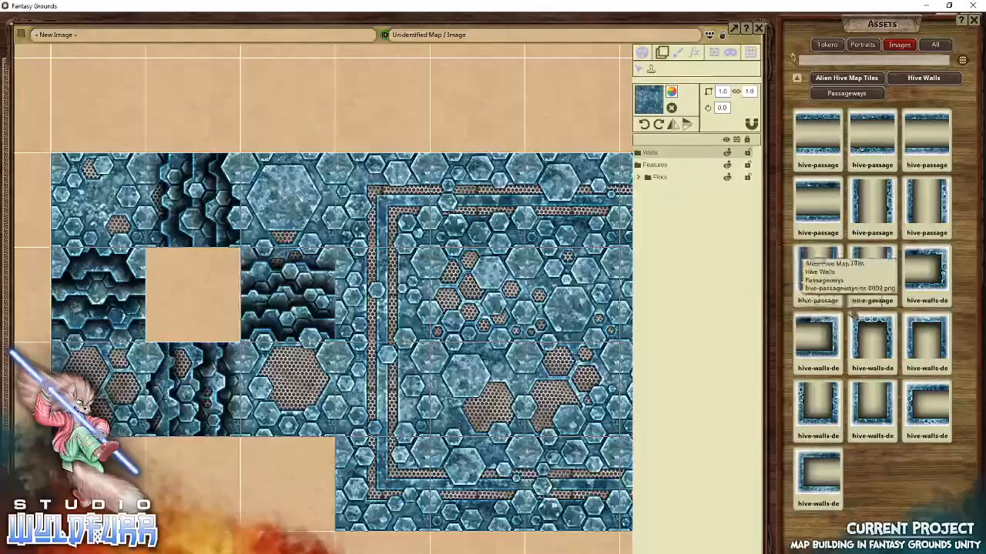
drag(818, 431, 275, 300)
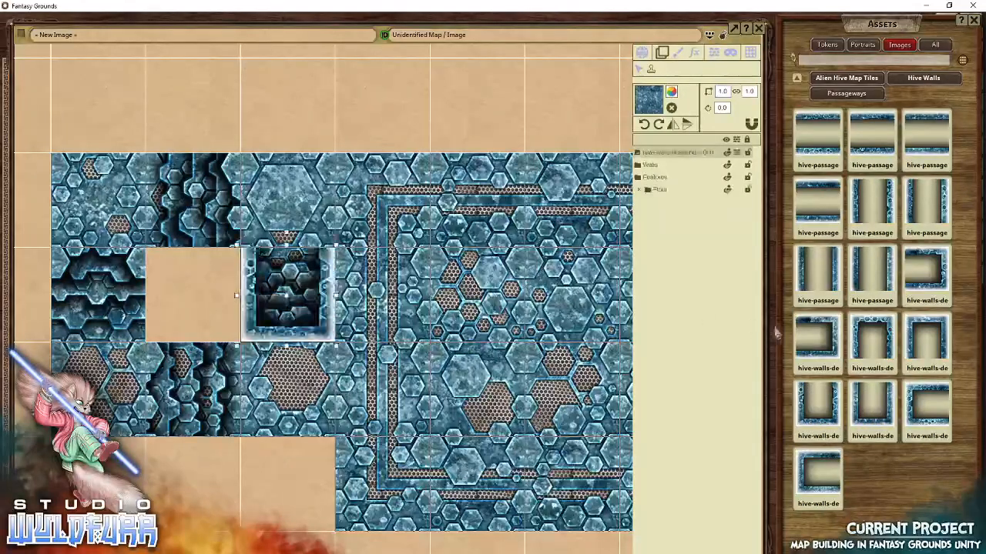
drag(871, 207, 100, 297)
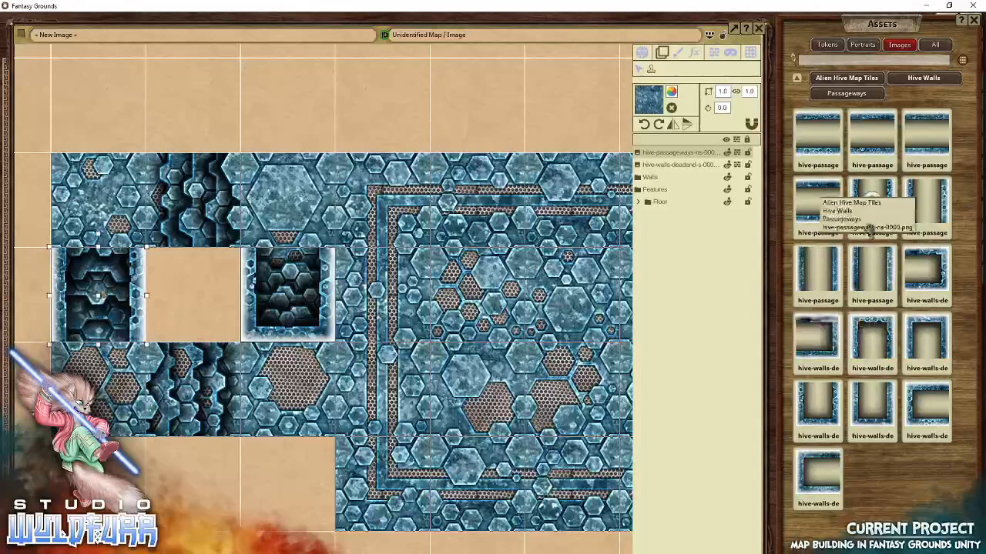
drag(143, 226, 196, 199)
drag(816, 205, 192, 389)
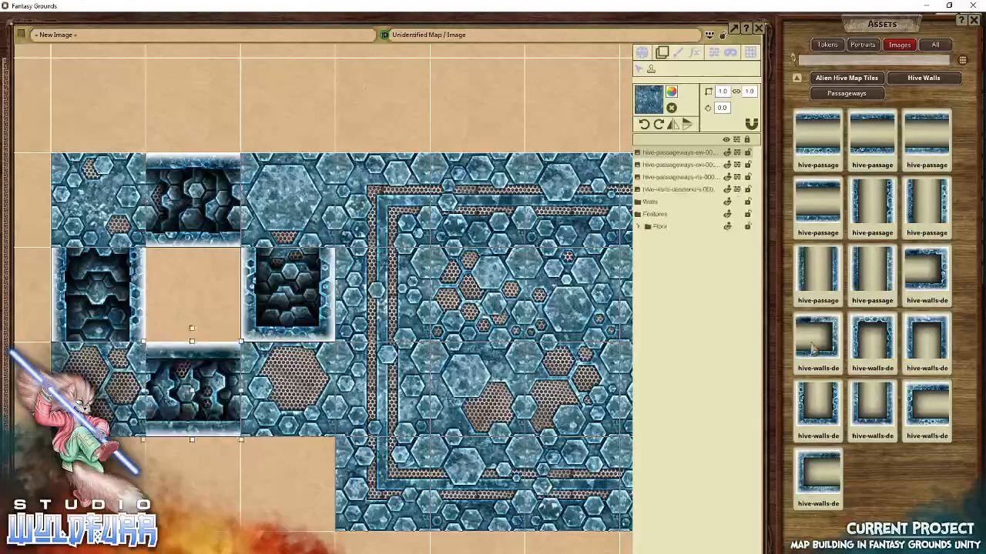
Add an angled cornerstone from the Cornerstones assets at the lower-left inner corner of the corridor block's top-right cell.
click(924, 78)
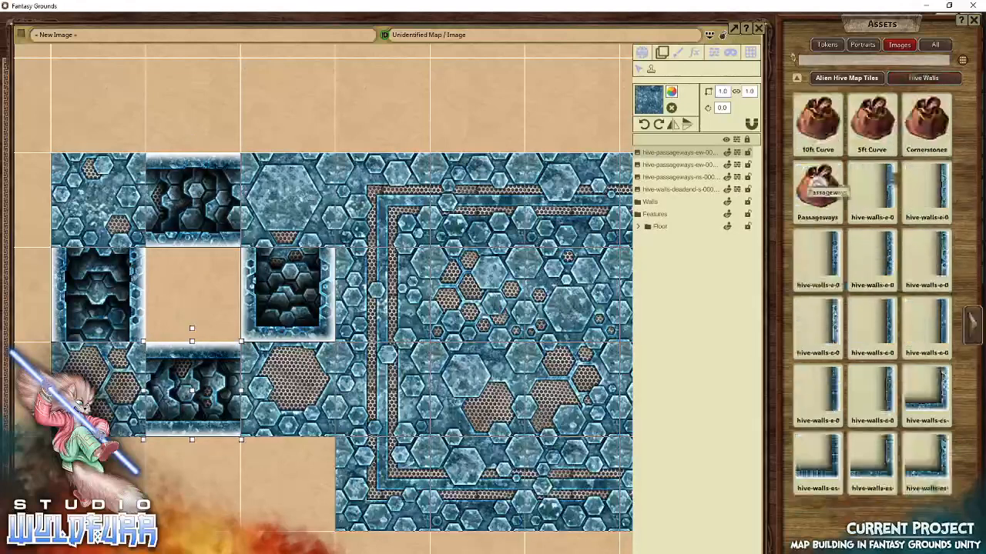
click(927, 123)
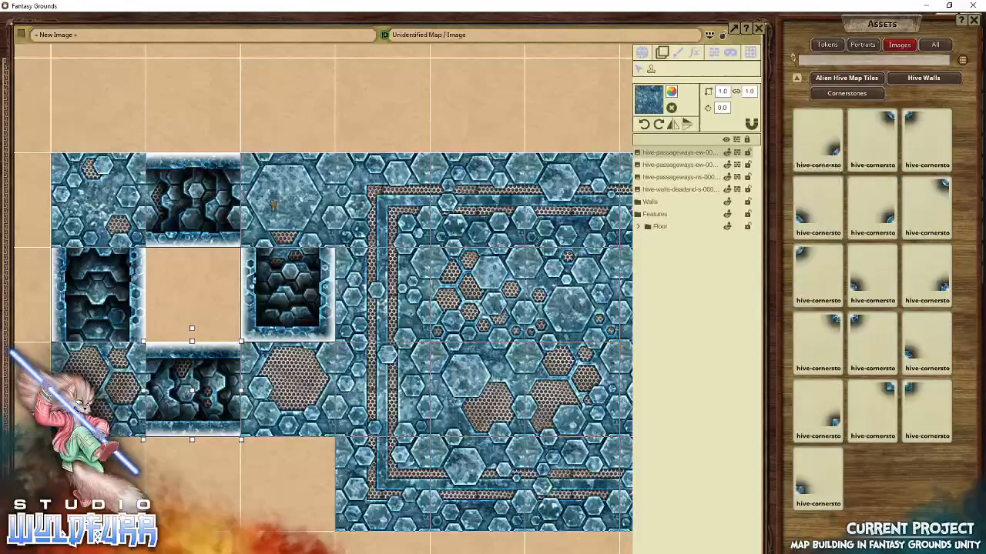
drag(274, 205, 273, 207)
drag(926, 131, 265, 377)
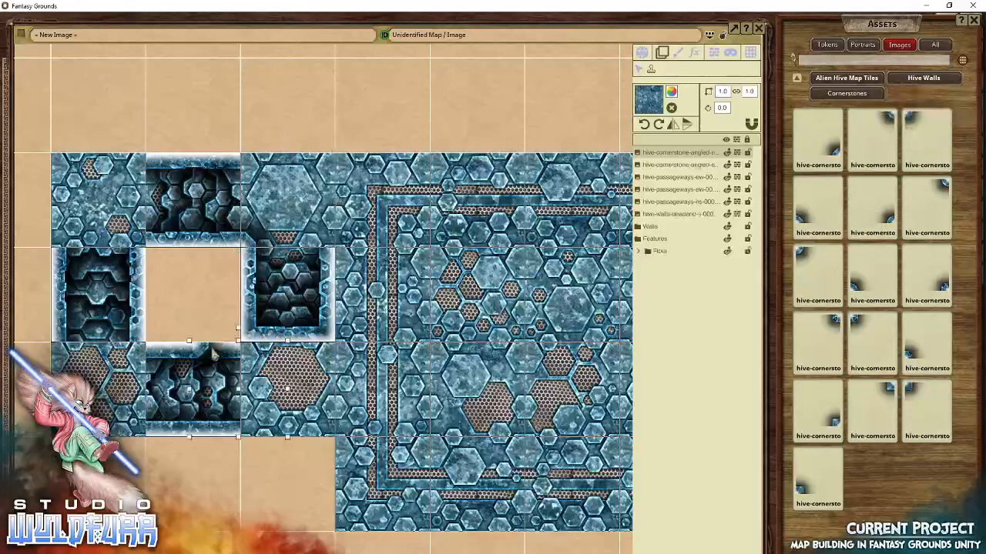
drag(207, 358, 253, 362)
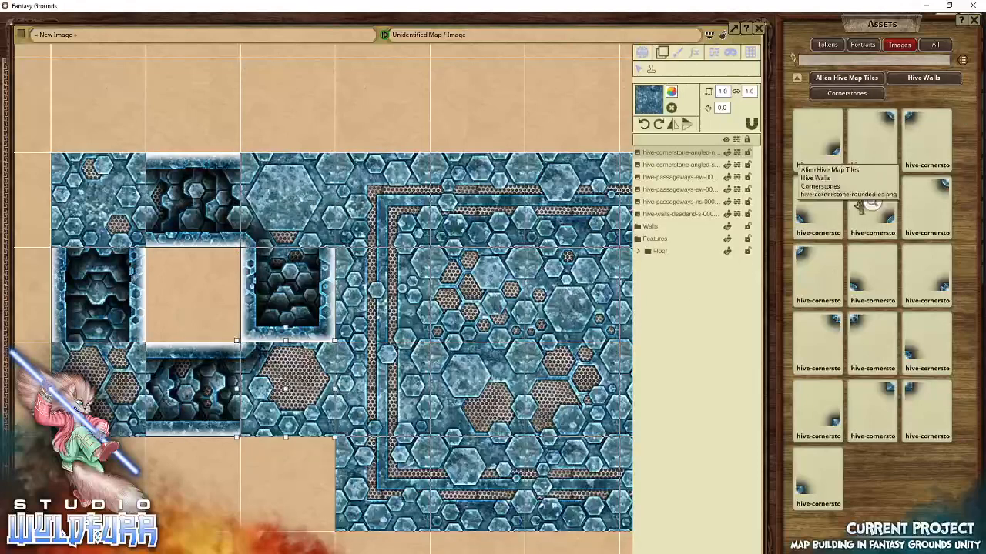
drag(243, 373, 338, 372)
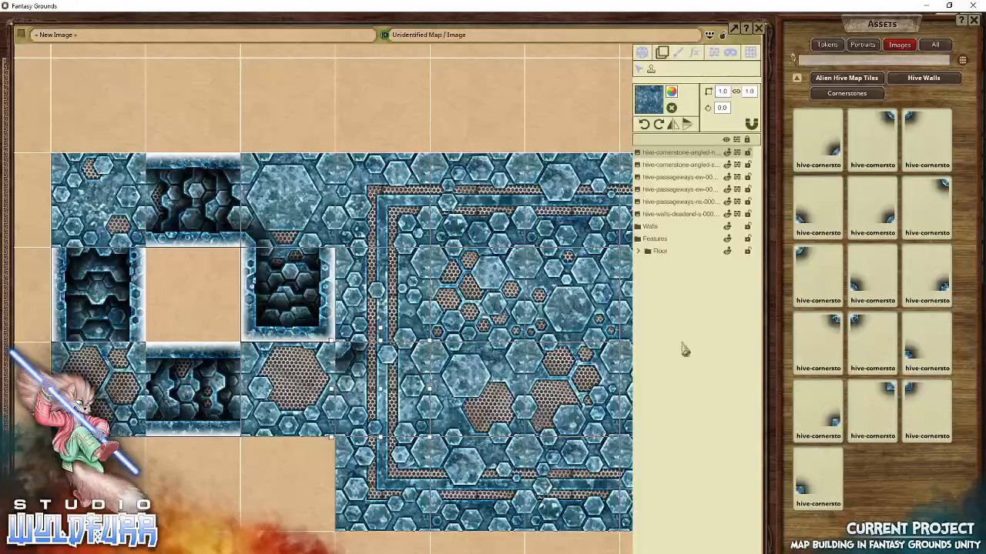
key(Delete)
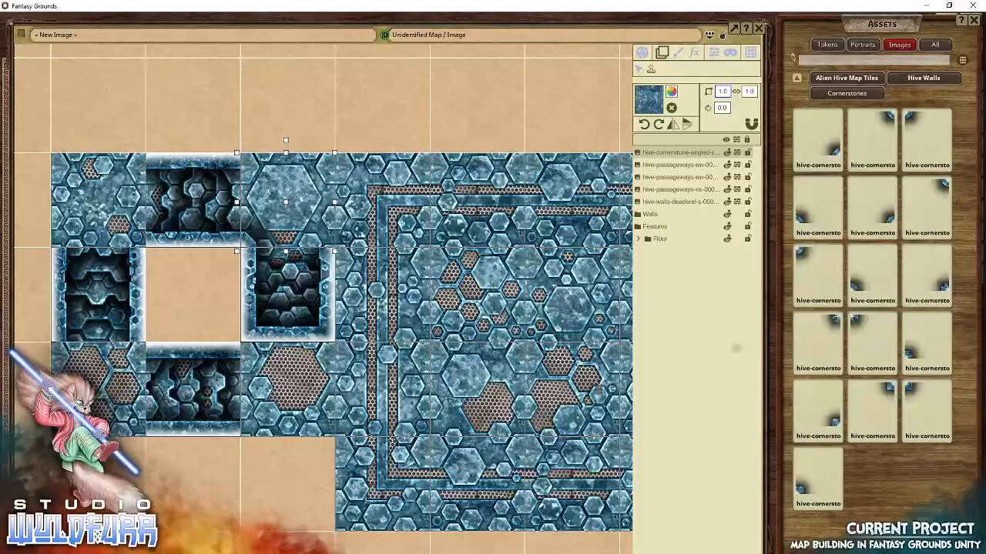
Add two sharp cornerstones at the large room's west opening, and angled cornerstones at the inner corners of the corridor's top-left and bottom-left cells.
drag(735, 348, 353, 361)
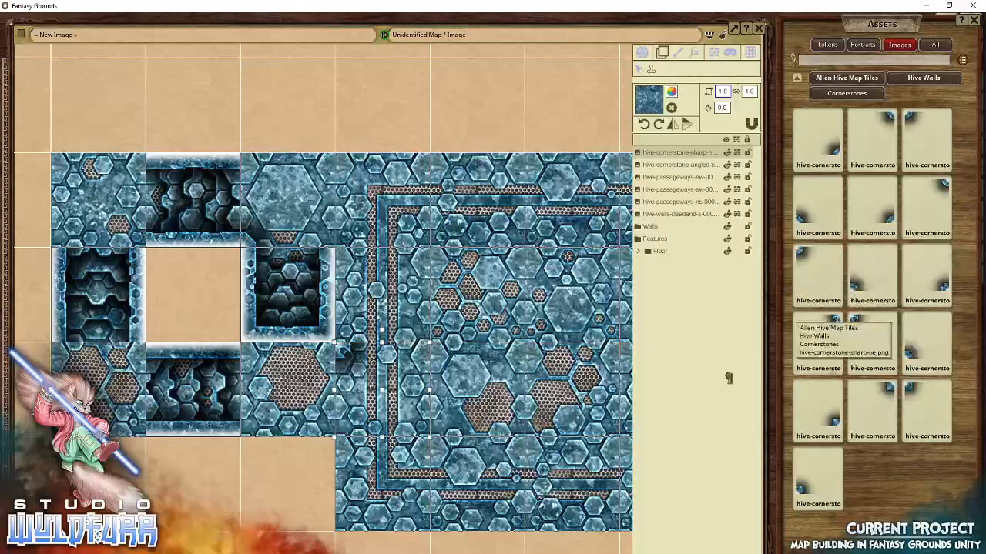
drag(343, 350, 352, 420)
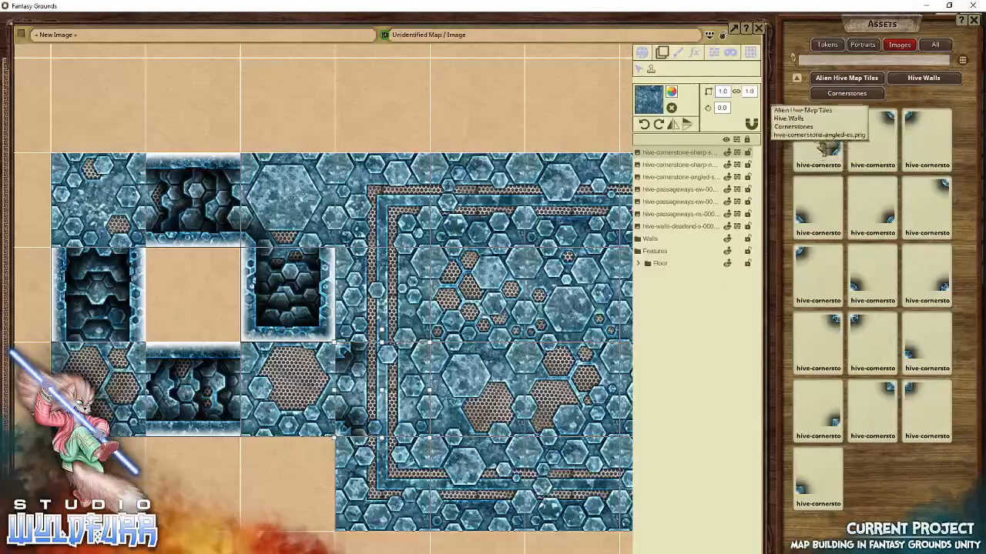
drag(817, 142, 99, 202)
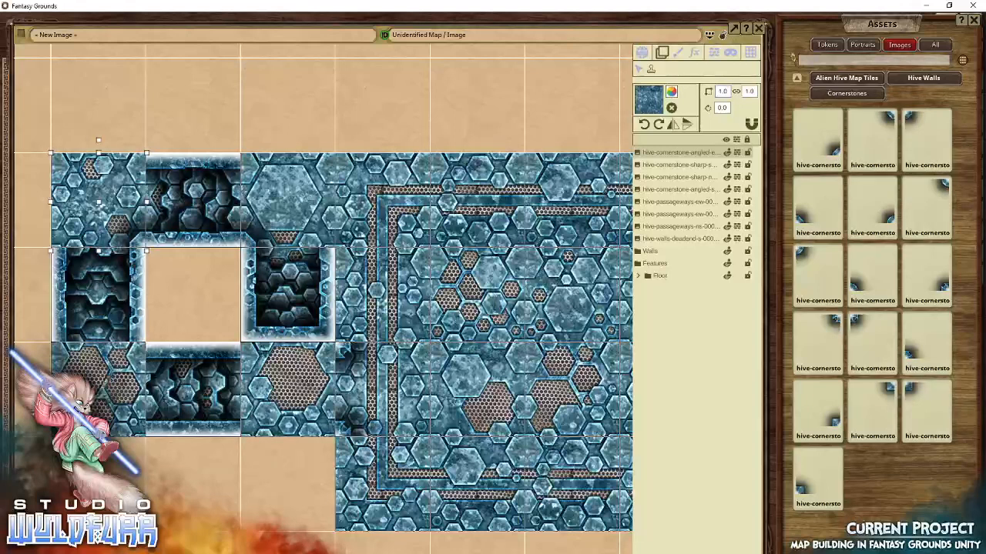
drag(872, 139, 102, 375)
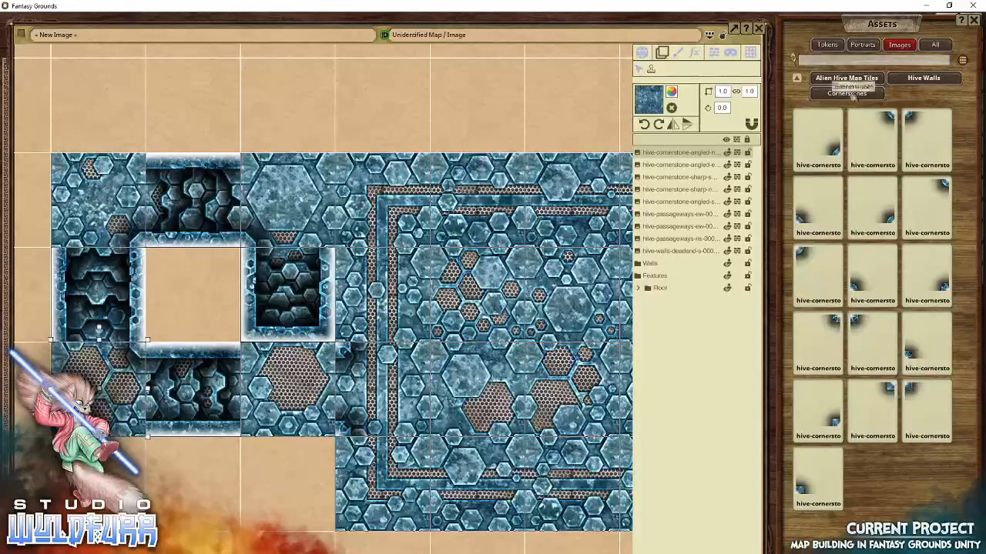
Place the hive-walls-ne-0000 corner tile from Hive Walls on the corridor block's top-right cell.
click(923, 78)
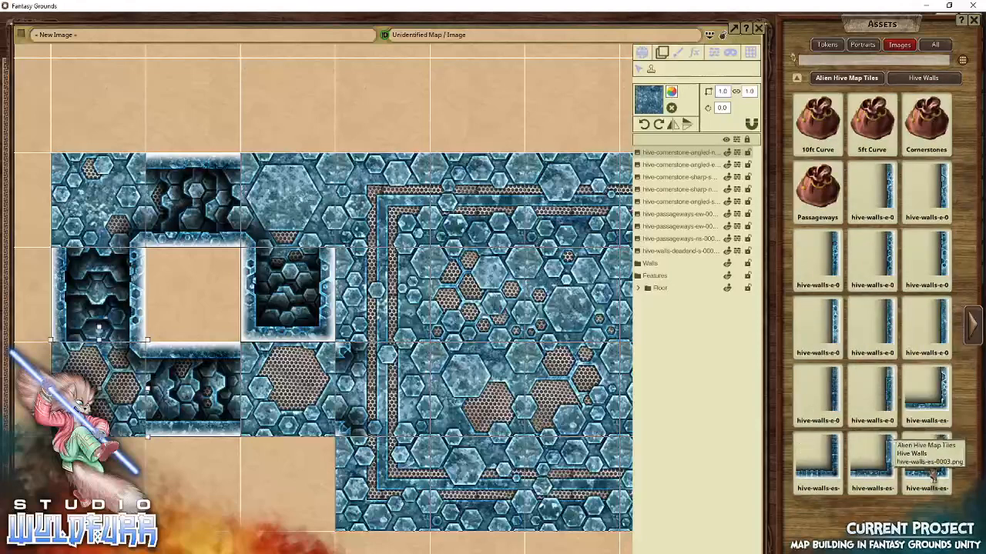
click(971, 340)
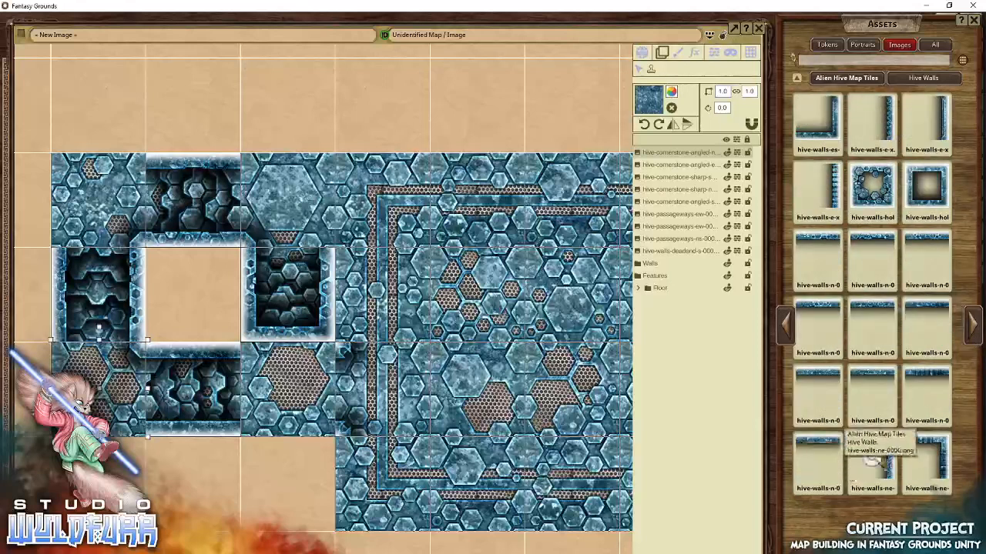
drag(292, 196, 288, 198)
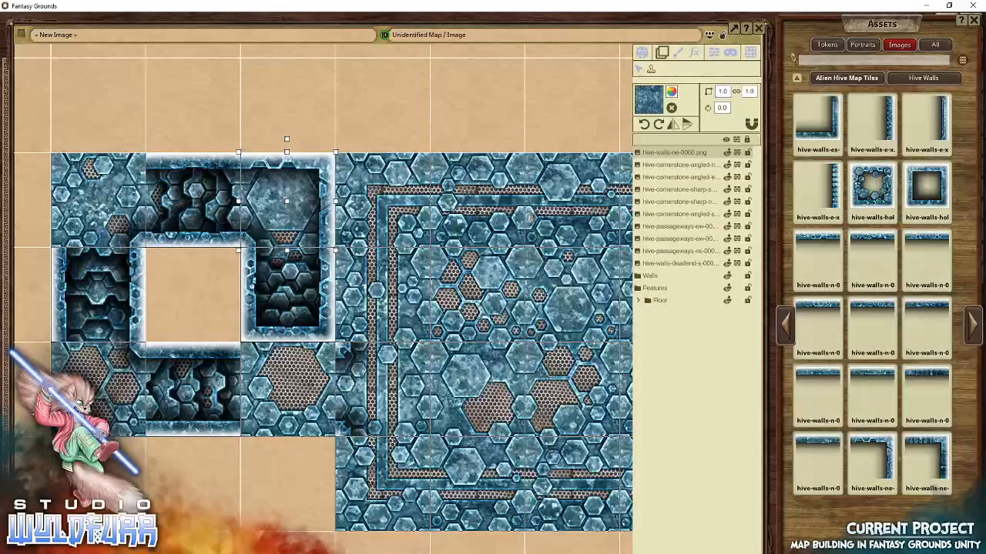
Wall the large room's northeast corner with hive-walls-ne-0000, and its two middle north cells with hive-walls-n-0004 and hive-walls-n-0002.
click(530, 218)
drag(475, 374, 311, 375)
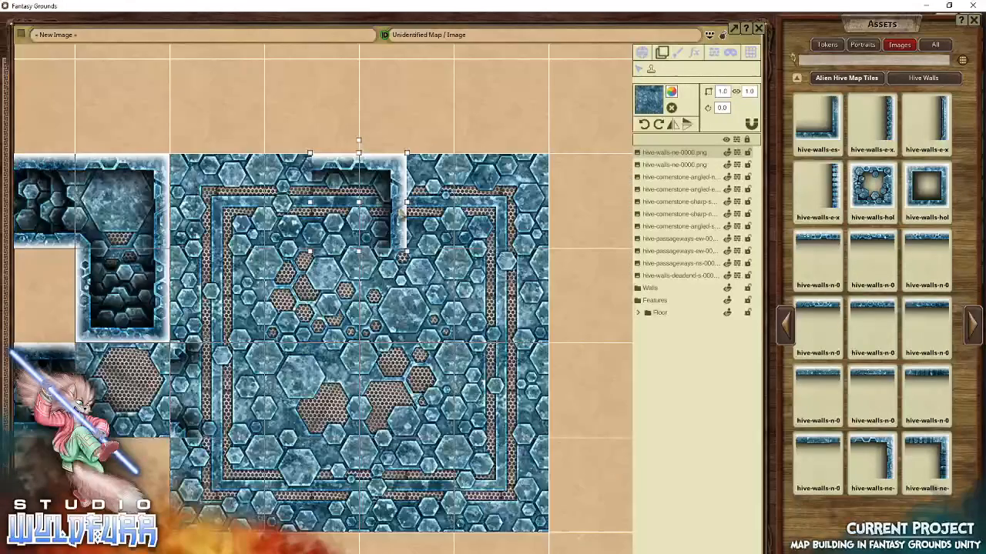
drag(400, 212, 543, 212)
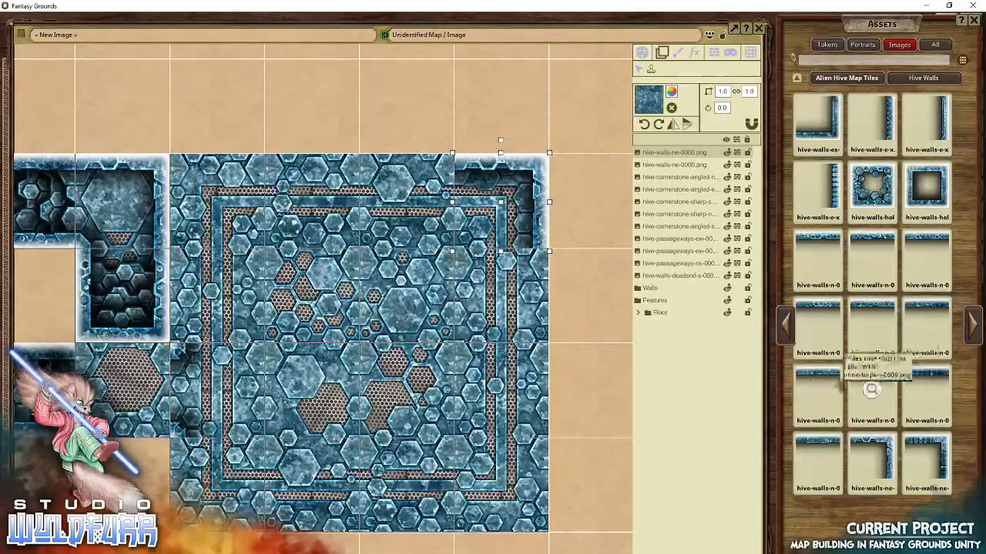
drag(818, 316, 413, 174)
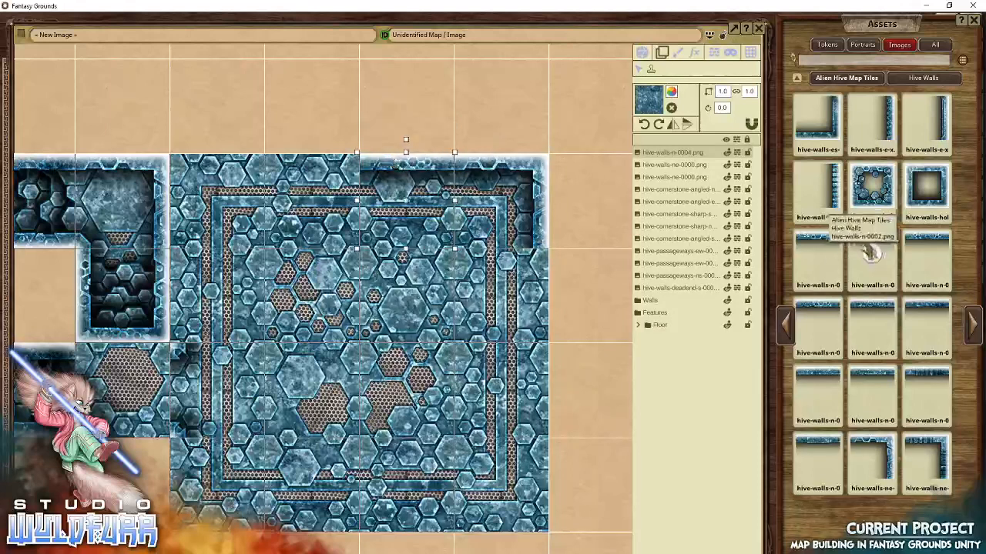
drag(871, 250, 313, 179)
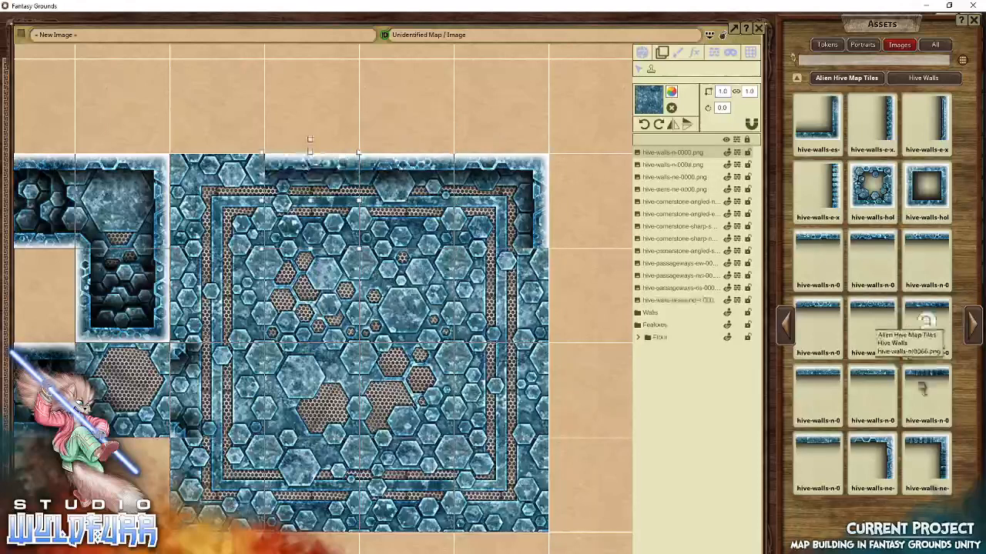
Place hive-walls-nw-0000 on the large room's northwest corner and hive-walls-nw-0003 on the corridor block's top-left cell.
click(973, 331)
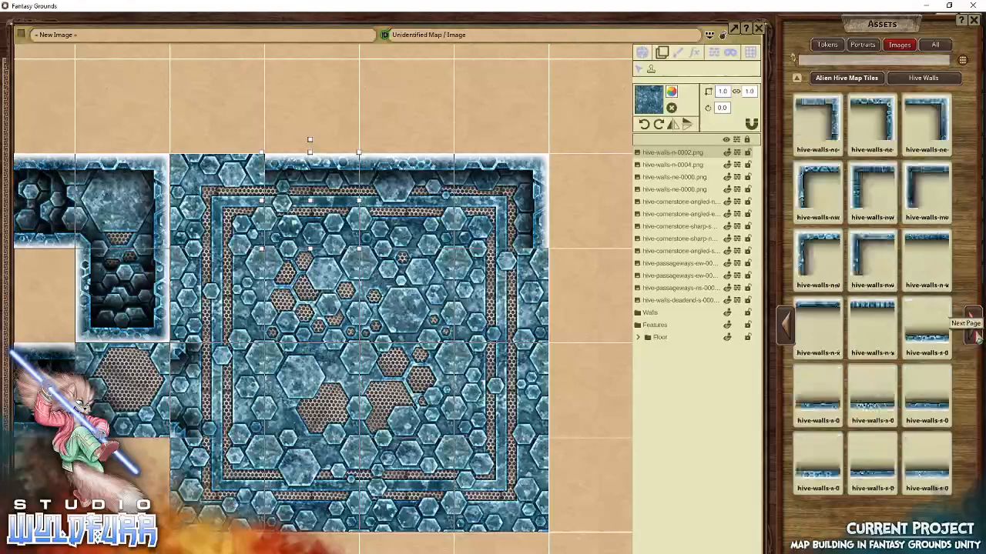
drag(807, 188, 216, 200)
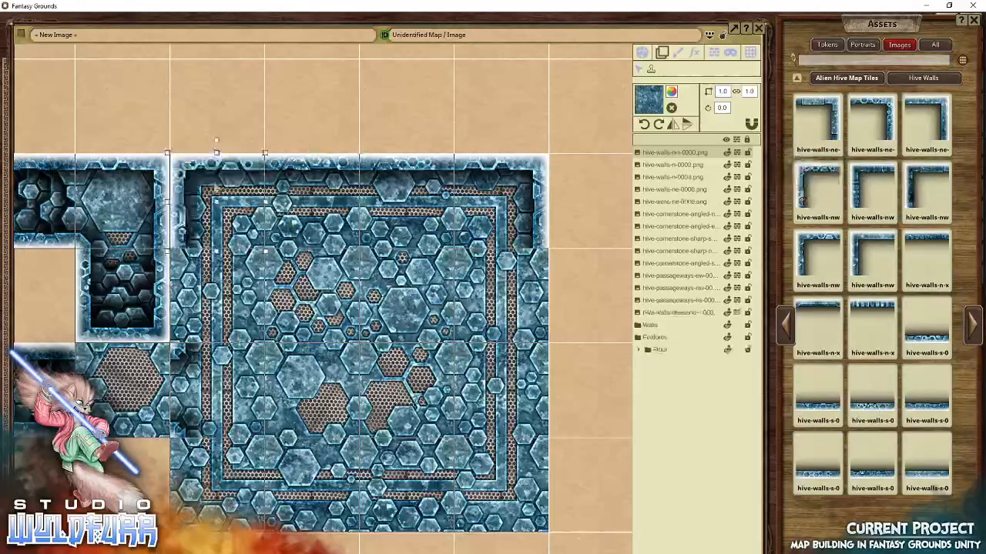
drag(289, 291, 567, 318)
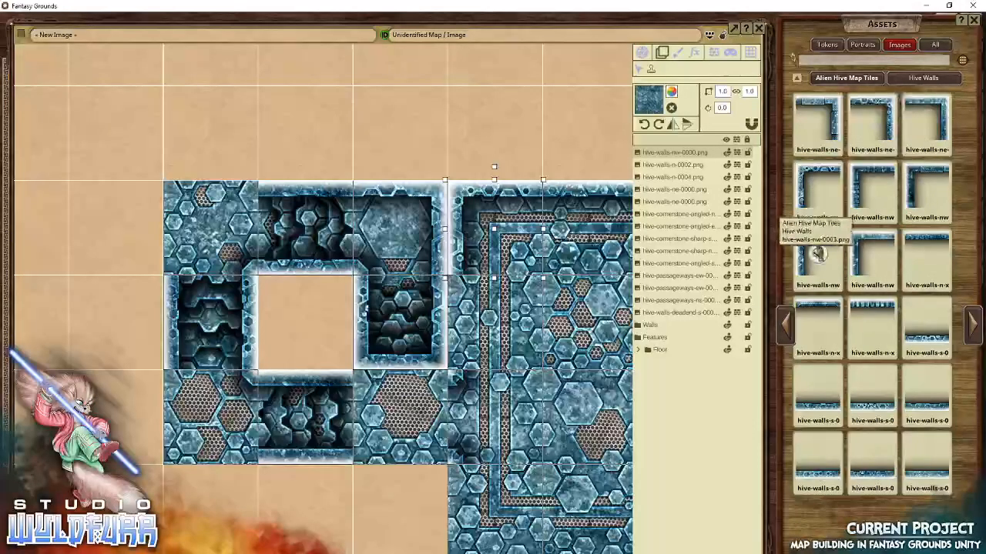
drag(191, 213, 192, 213)
Wall the large room's two middle south cells with hive-walls-s-0002 and hive-walls-s-0001.
drag(502, 368, 475, 262)
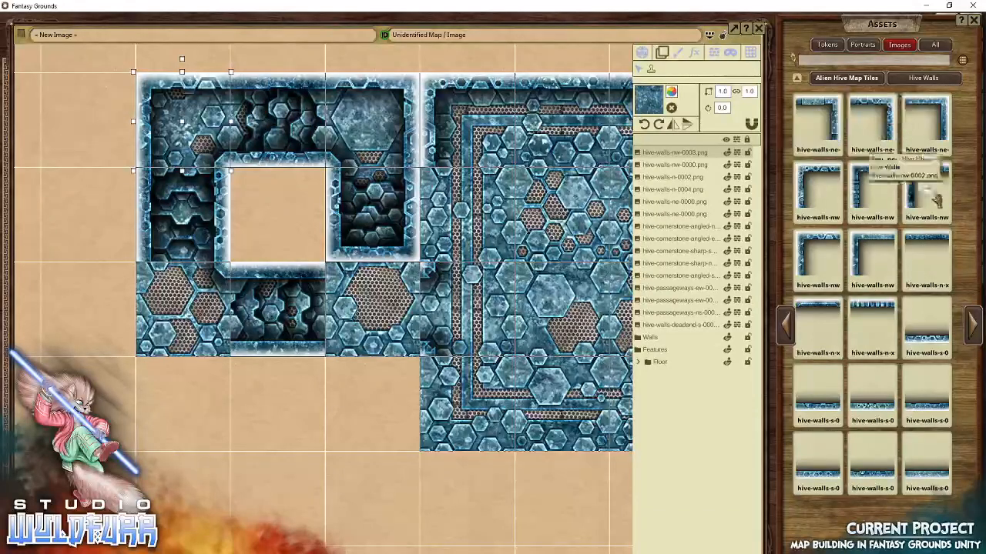
drag(874, 408, 560, 404)
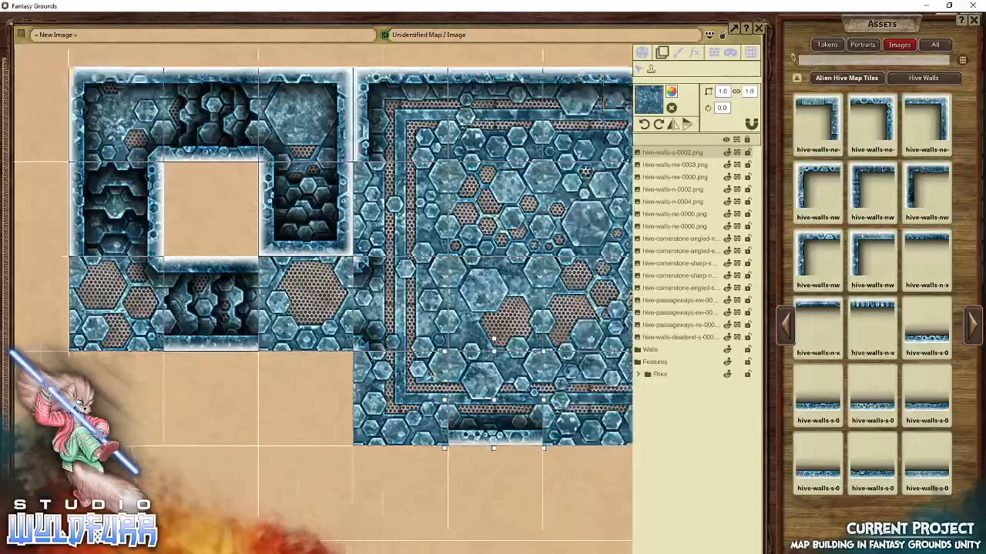
drag(486, 378, 431, 374)
drag(804, 409, 425, 378)
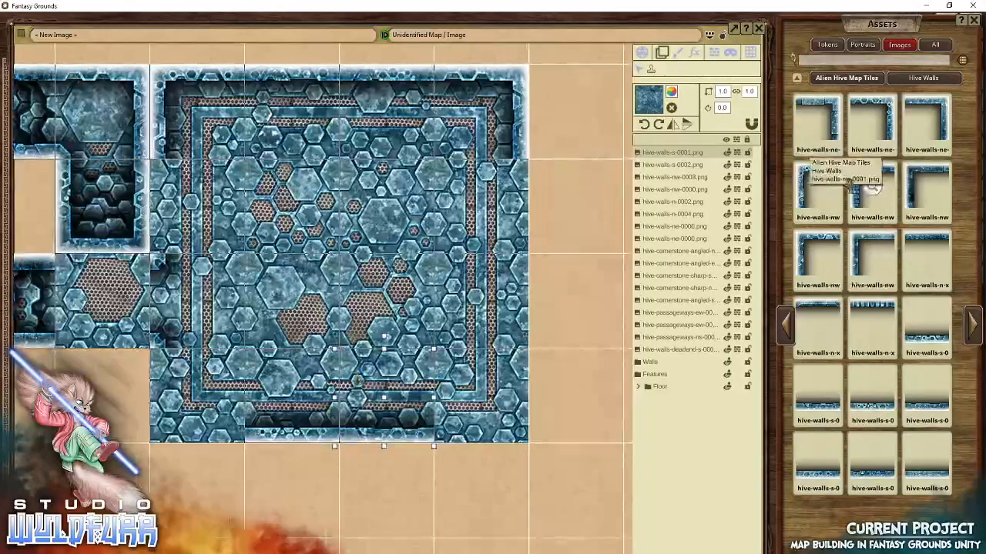
Place hive-walls-sw-0003 on the large room's southwest corner and hive-walls-sw-0000 on the corridor block's bottom-left cell.
click(973, 330)
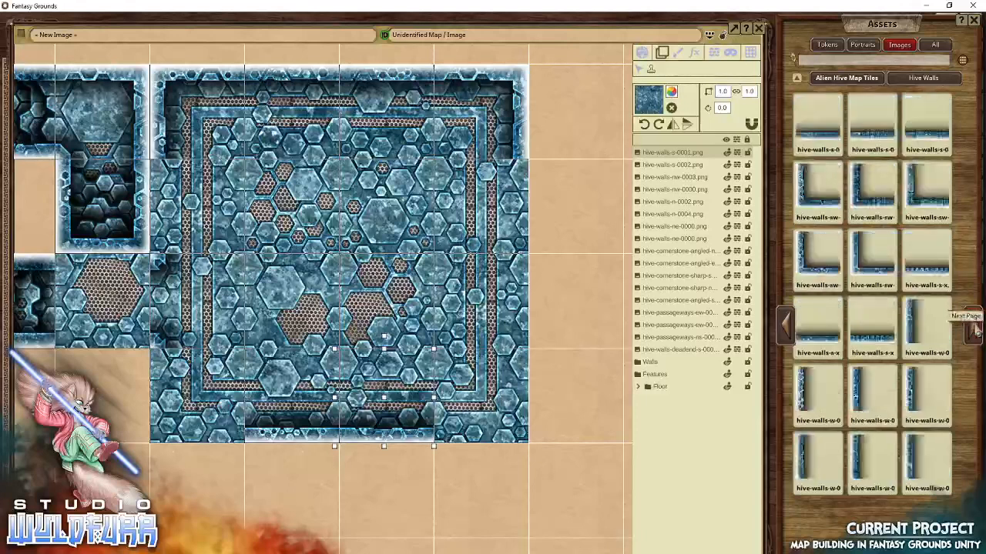
drag(188, 385, 196, 400)
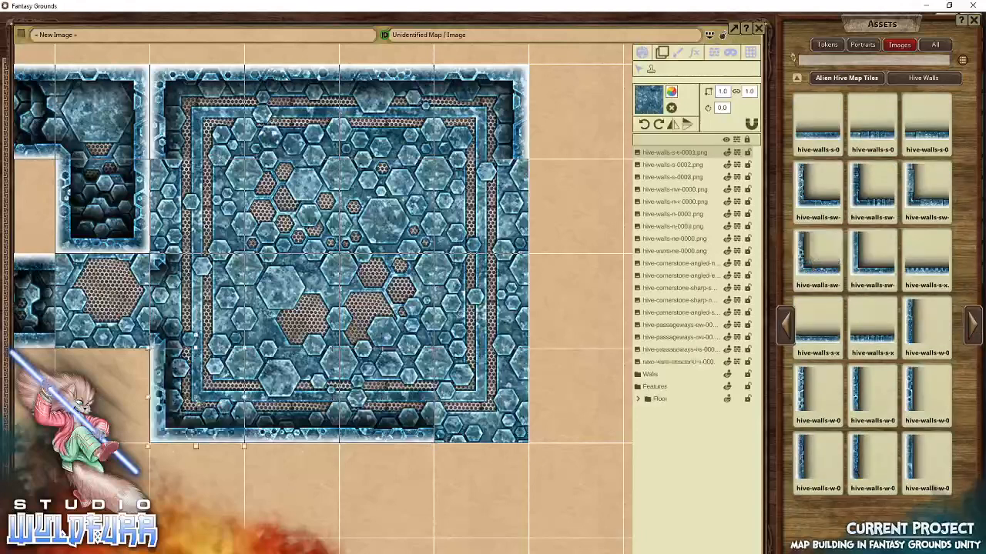
drag(192, 349, 509, 366)
drag(819, 191, 230, 317)
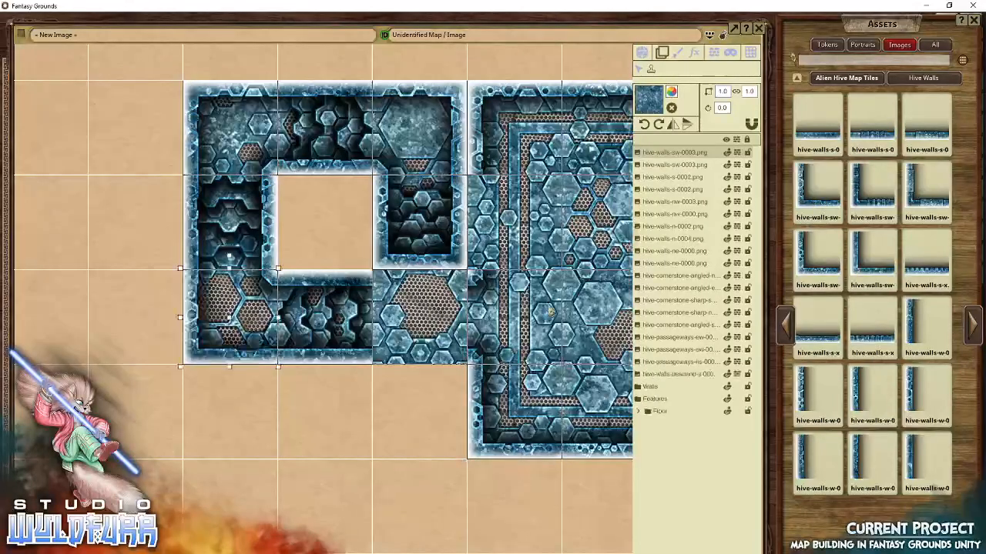
Place the hive-walls-w-0001 tile on the large room's west side, directly below its northwest corner cell.
drag(551, 312, 423, 325)
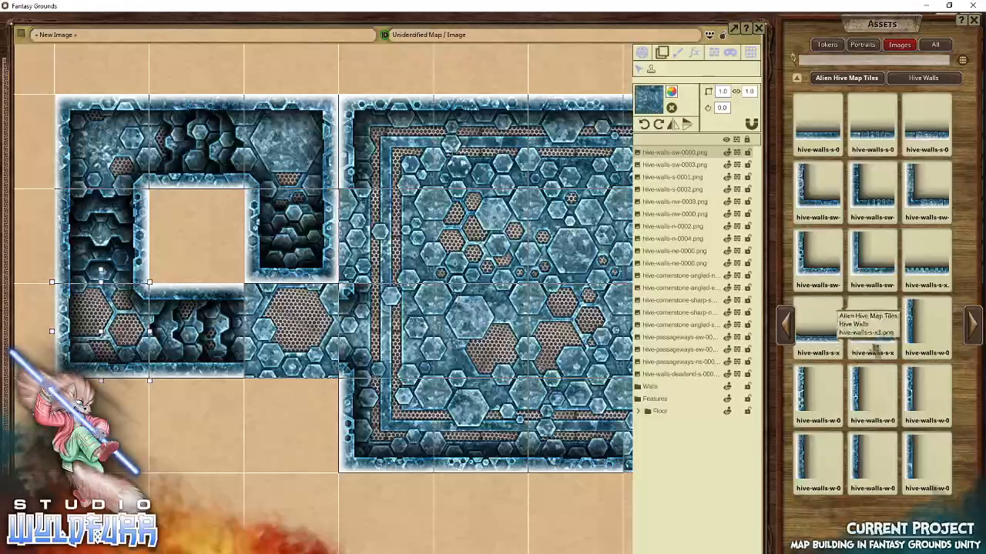
drag(500, 375, 357, 366)
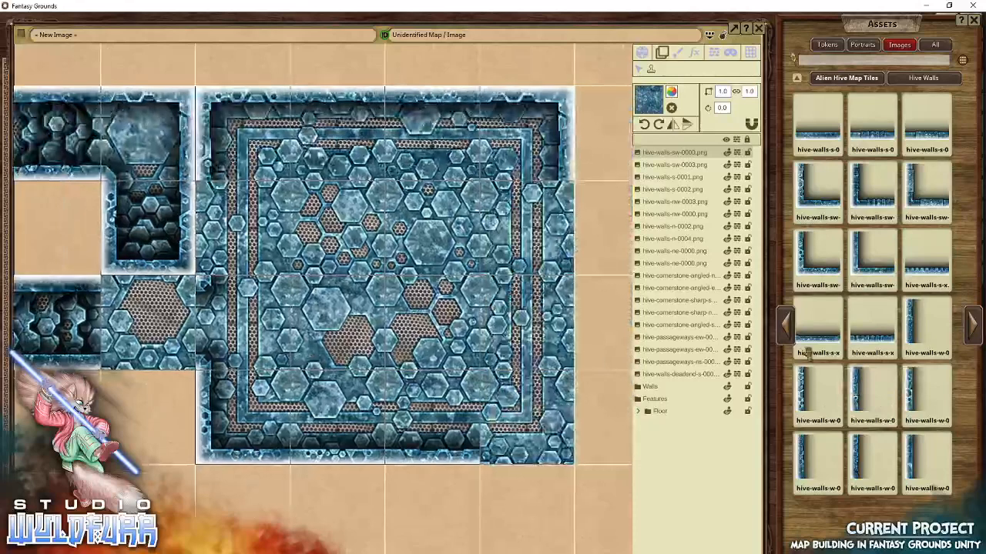
mouse_move(817, 391)
mouse_down()
mouse_move(244, 254)
mouse_move(778, 352)
mouse_move(800, 391)
mouse_up()
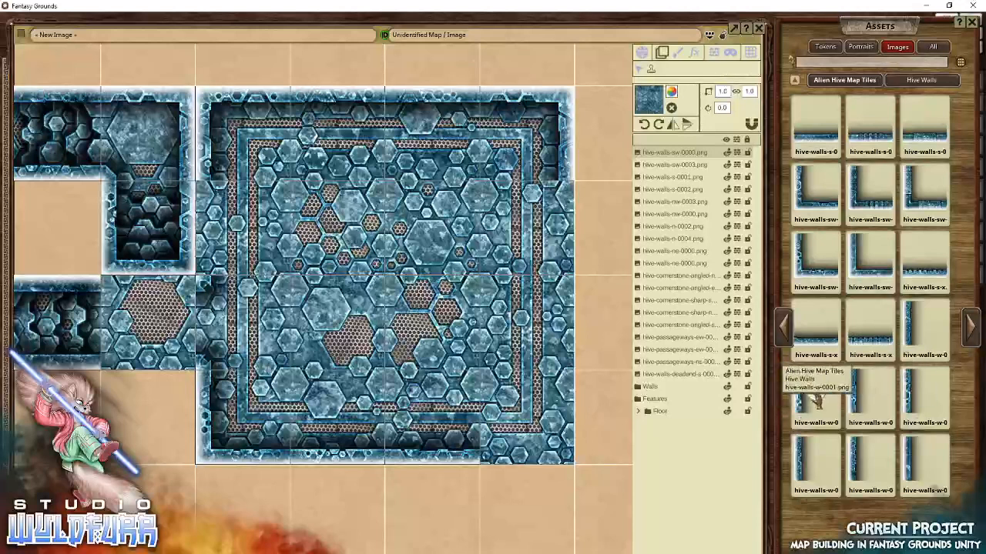
drag(235, 242, 216, 231)
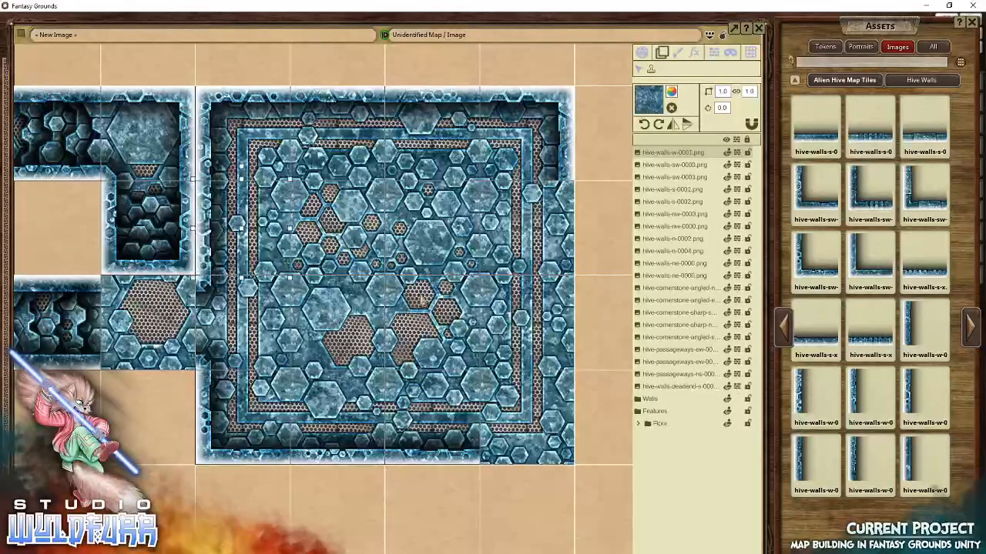
Wall the large room's two middle east cells with hive-walls-e-0000 and hive-walls-e-0001, and its southeast corner with hive-walls-es-0000.
click(970, 339)
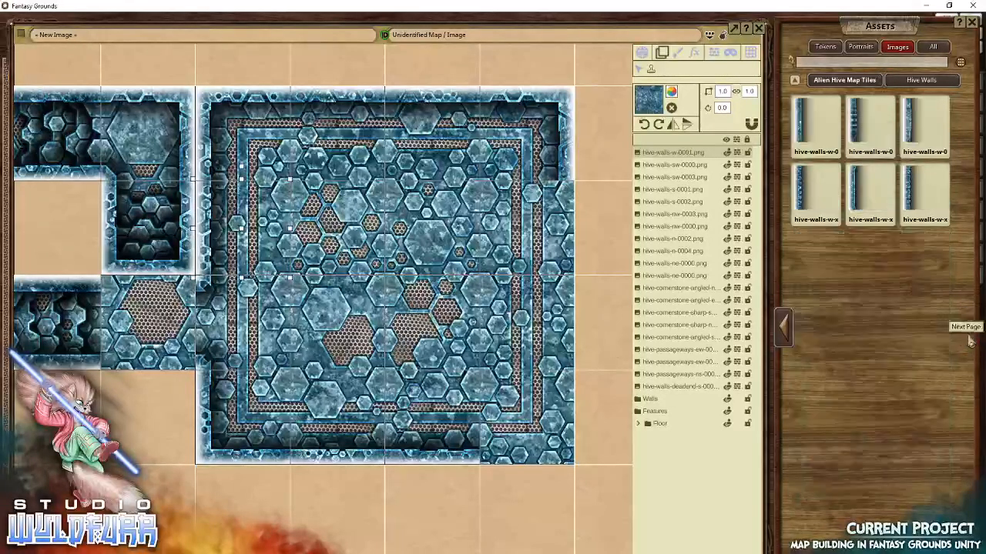
click(786, 339)
click(786, 339)
click(786, 342)
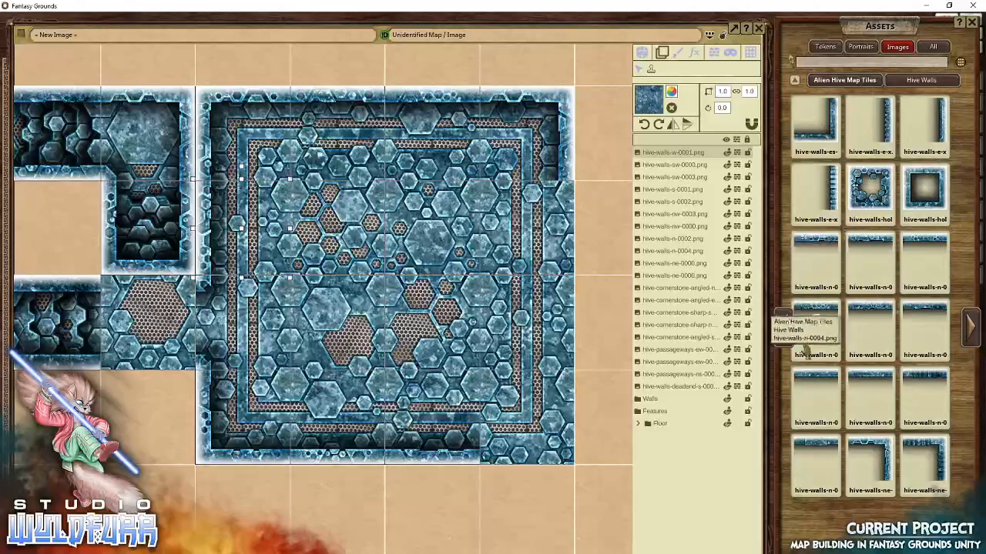
click(785, 339)
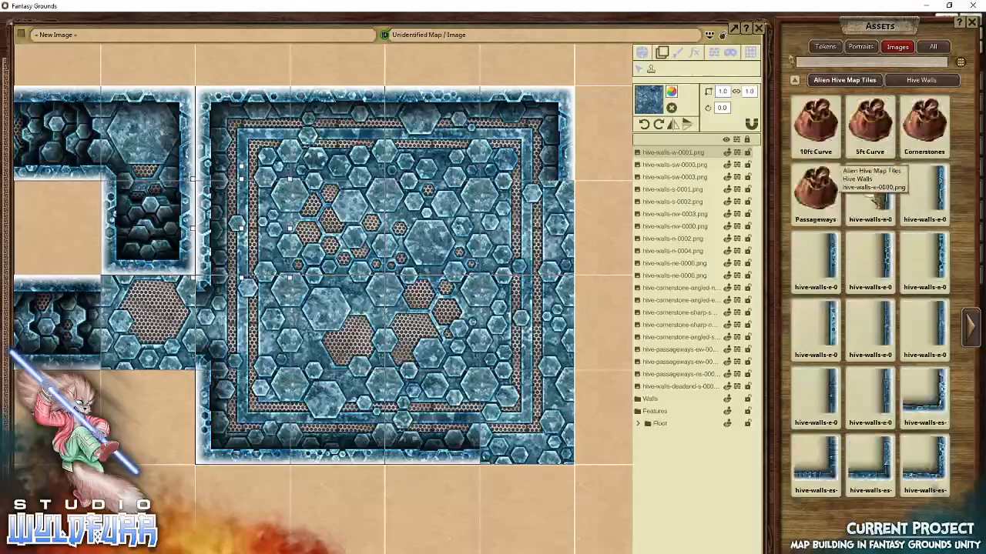
drag(562, 239, 567, 245)
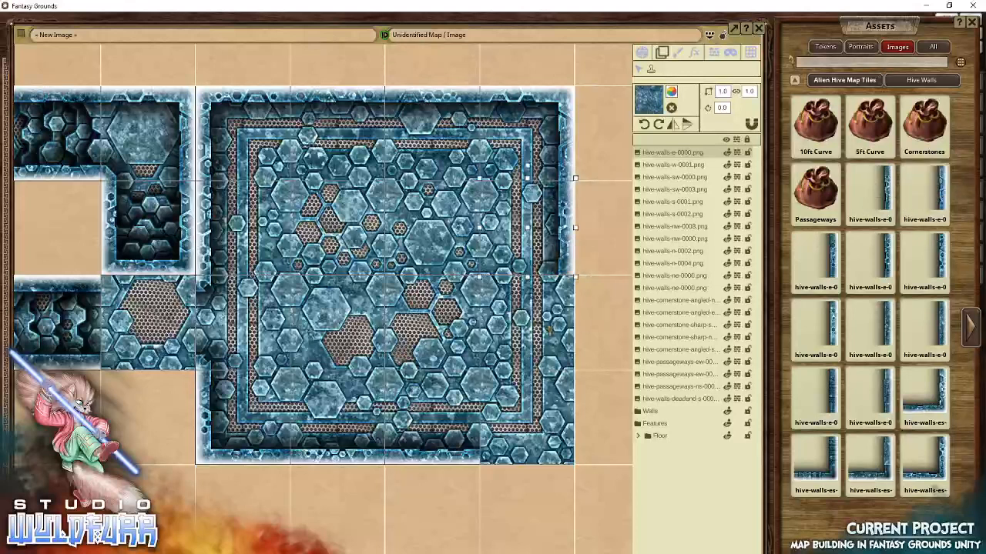
drag(549, 331, 549, 336)
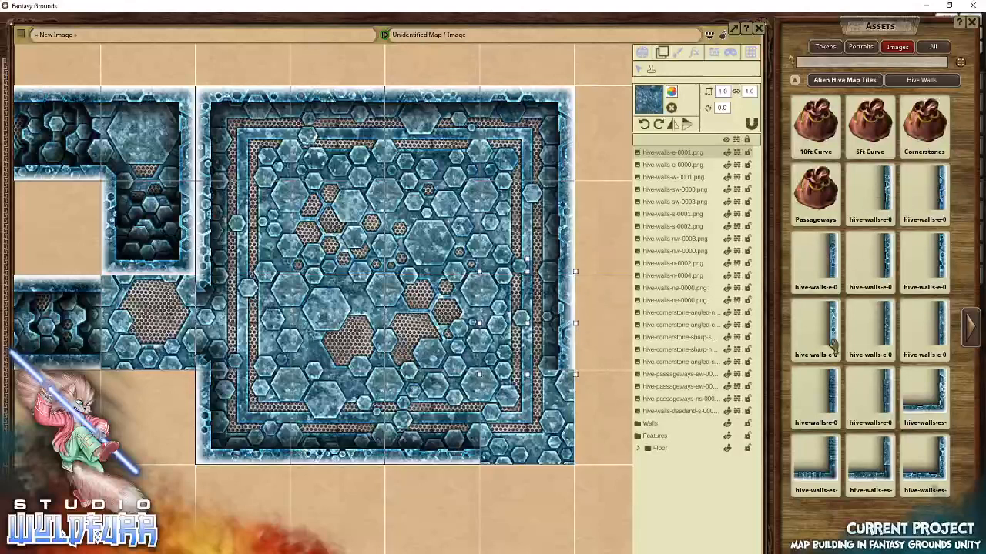
drag(908, 412, 542, 423)
Place the hive-passageways-ew-0001 tile on the open corridor cell that joins the large room's west side.
drag(222, 350, 490, 395)
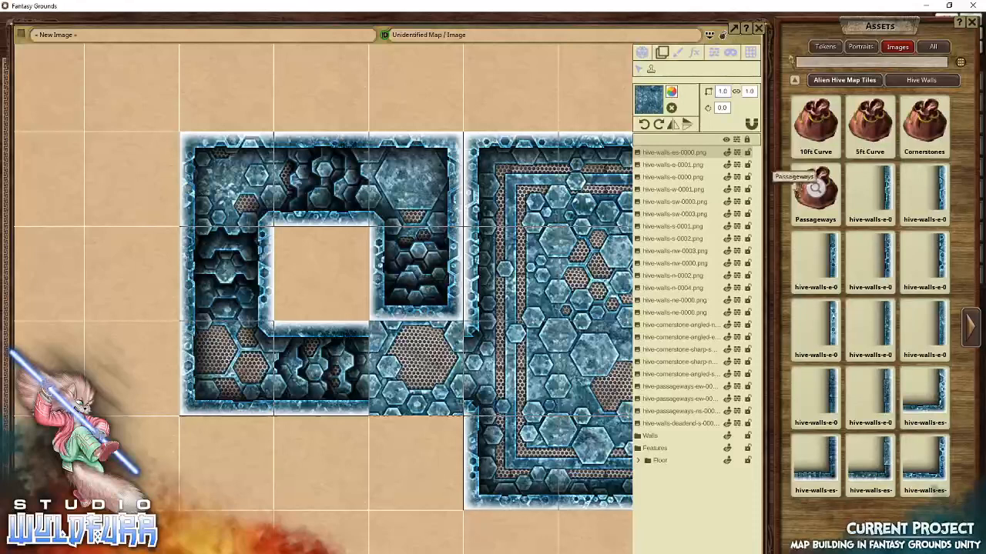
click(815, 187)
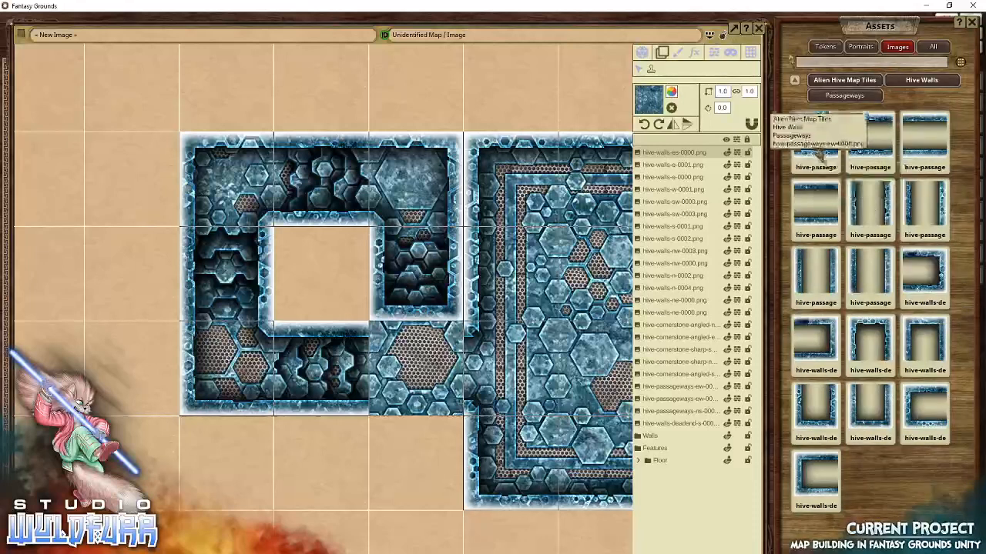
drag(869, 150, 414, 369)
drag(422, 466, 248, 431)
scroll(438, 420, down, 4)
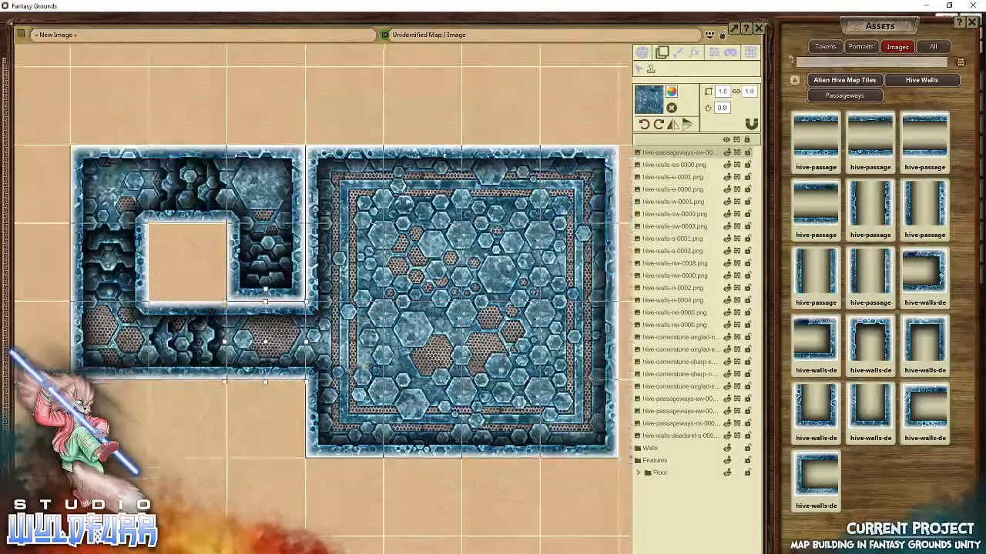
drag(386, 338, 388, 325)
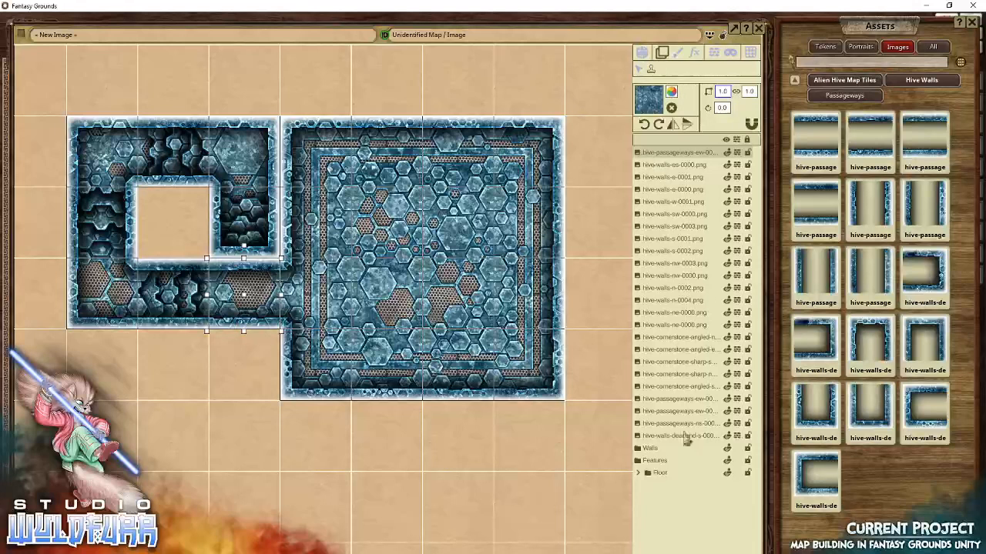
Move the Walls folder to the top of the layer list, put all wall tile layers into it and collapse it.
click(652, 450)
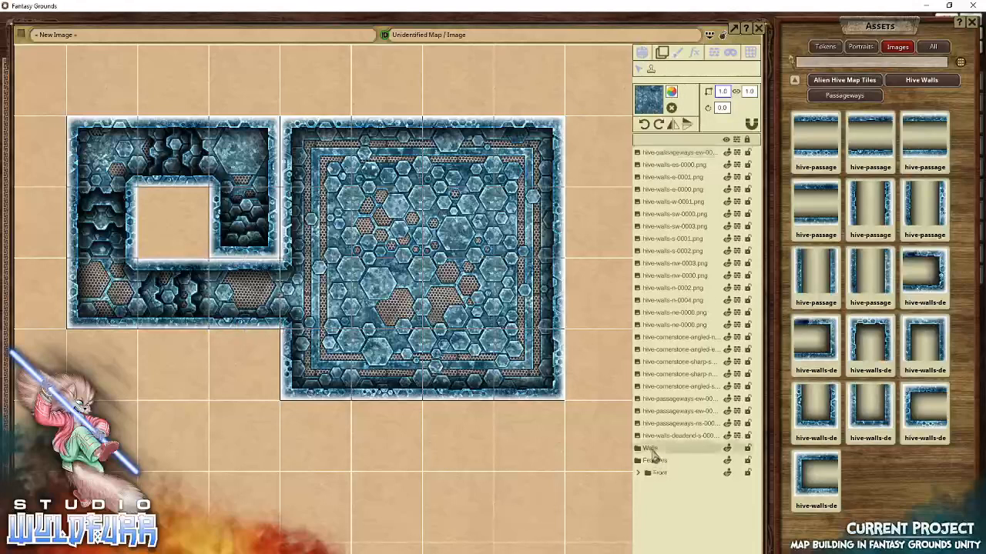
drag(651, 454, 657, 155)
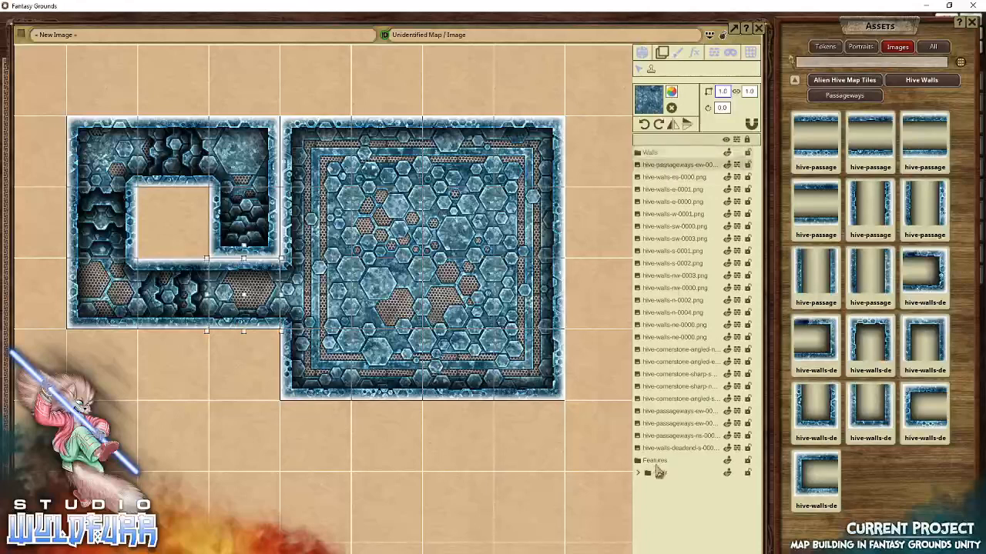
shift+click(659, 452)
drag(656, 174, 648, 154)
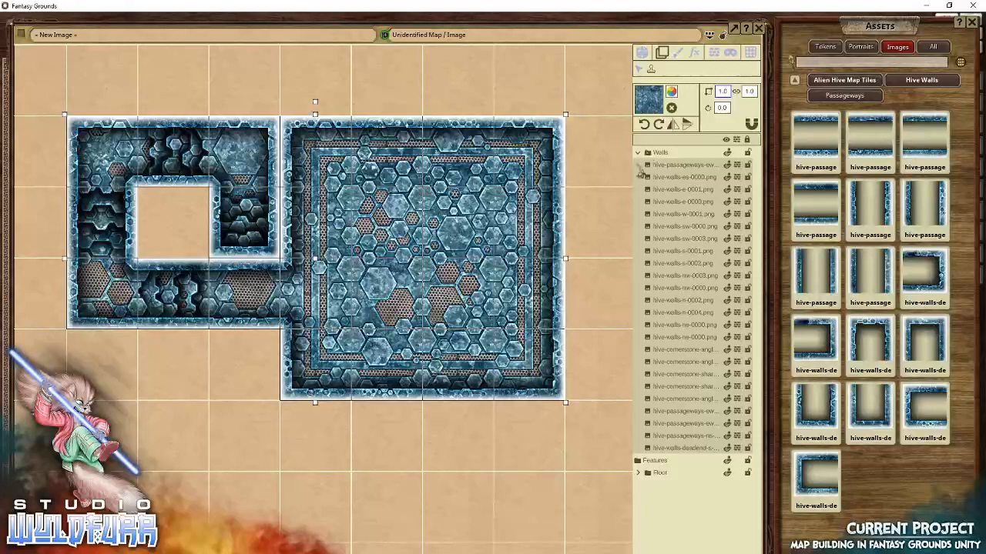
click(638, 155)
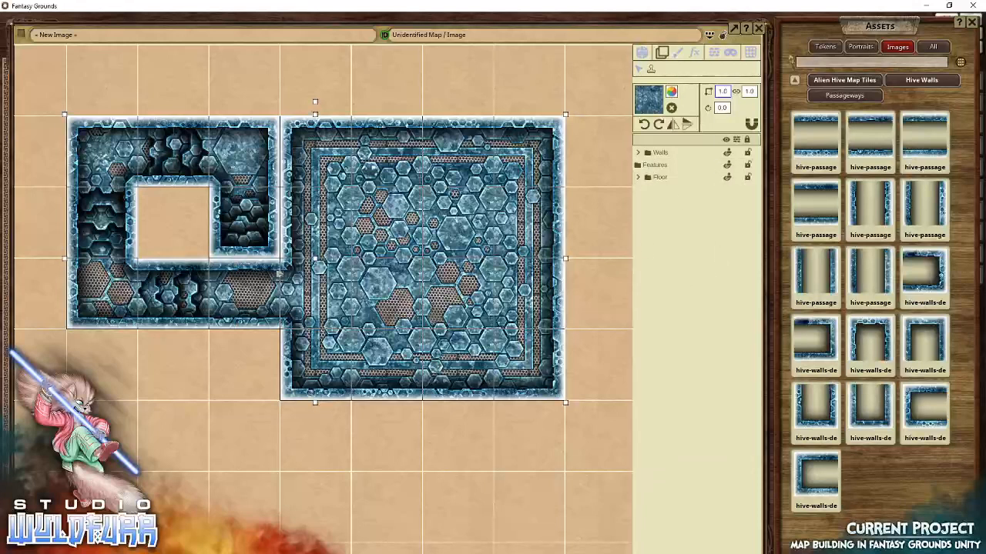
Leave layer editing, close the assets, and place the first combat tracker character's token in the large room.
drag(216, 348, 269, 352)
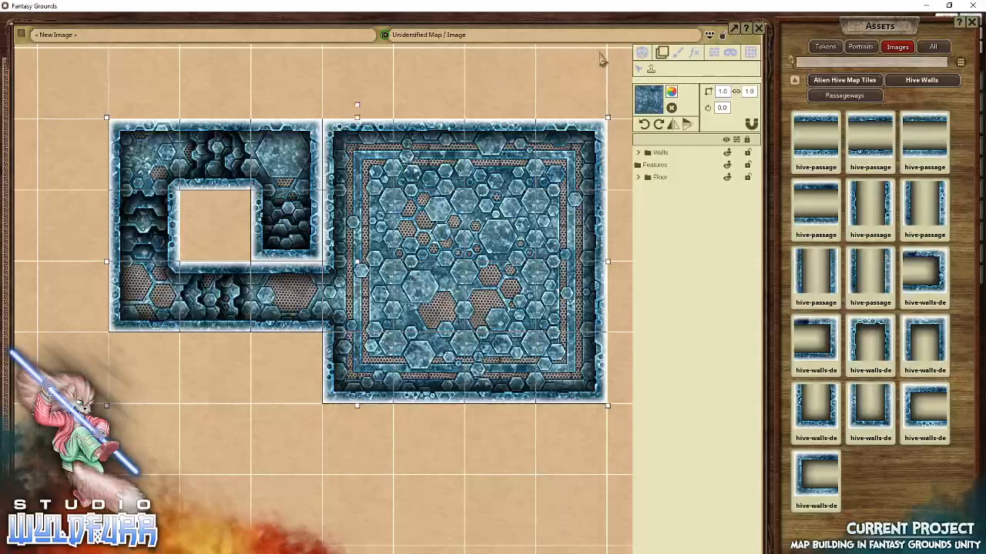
click(644, 55)
click(644, 54)
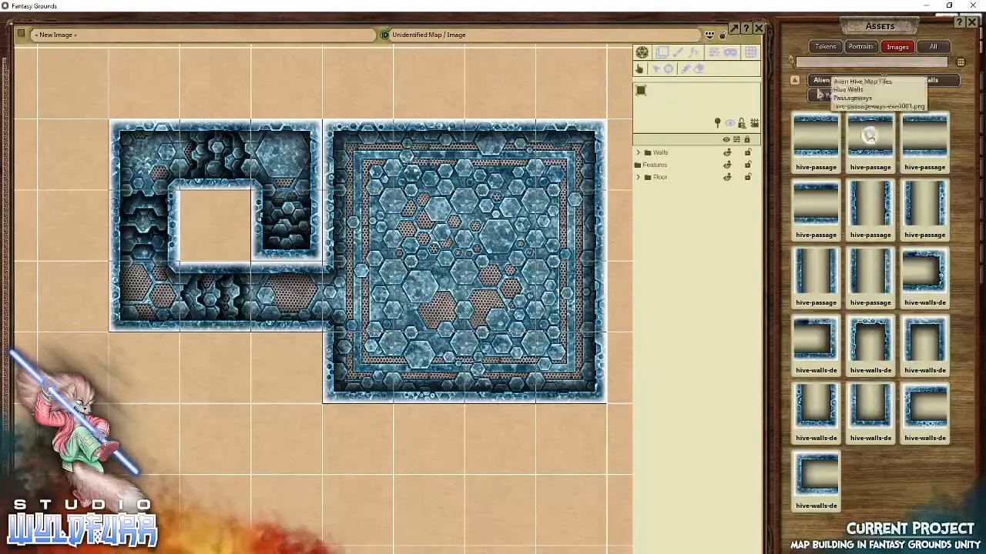
click(971, 23)
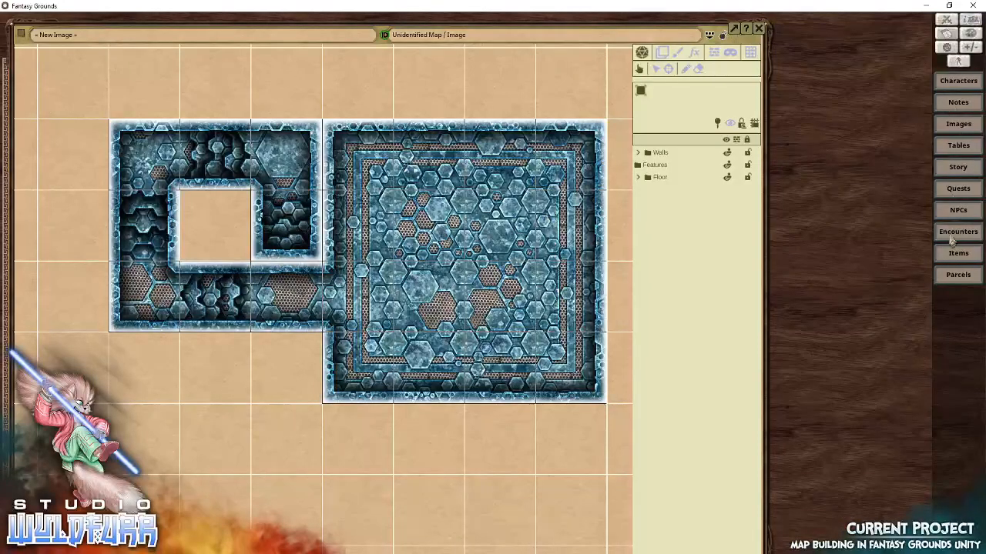
click(947, 30)
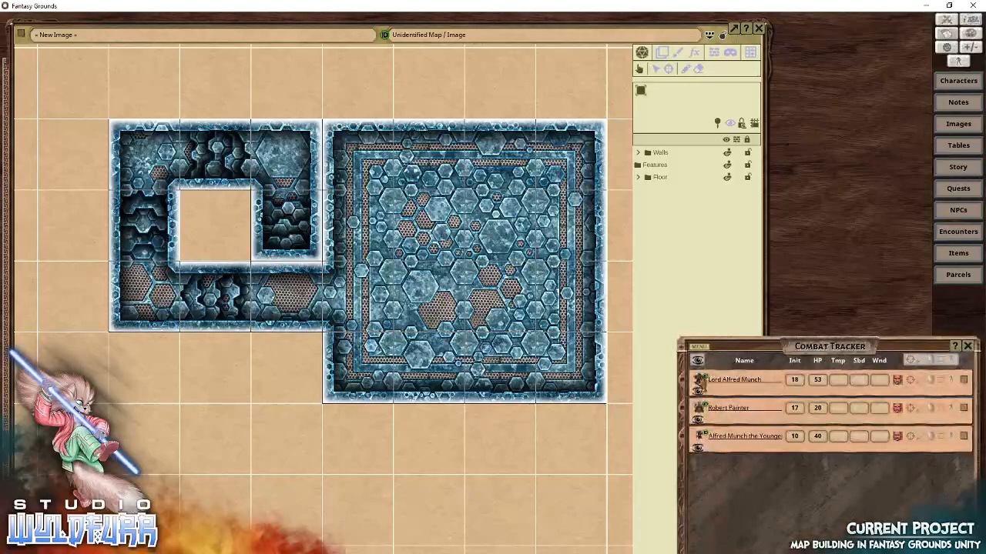
drag(700, 381, 426, 297)
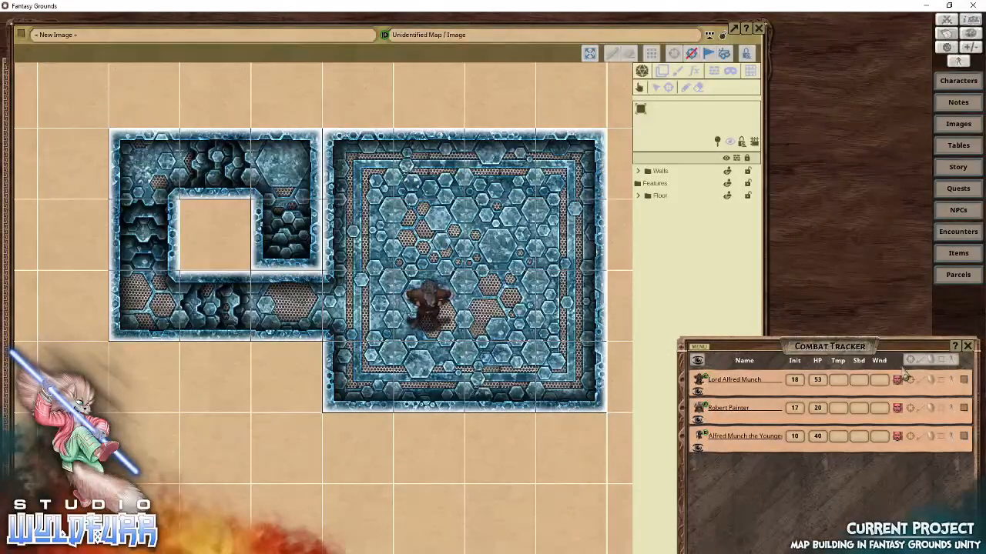
click(967, 347)
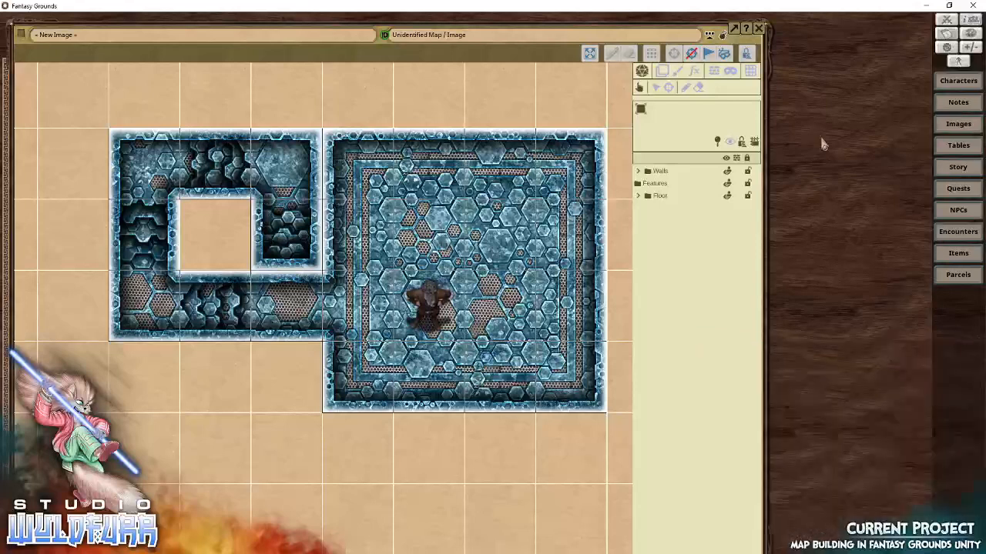
Turn on line of sight for the map and move the character token south, then into the large room's northeast part to test its vision.
click(732, 147)
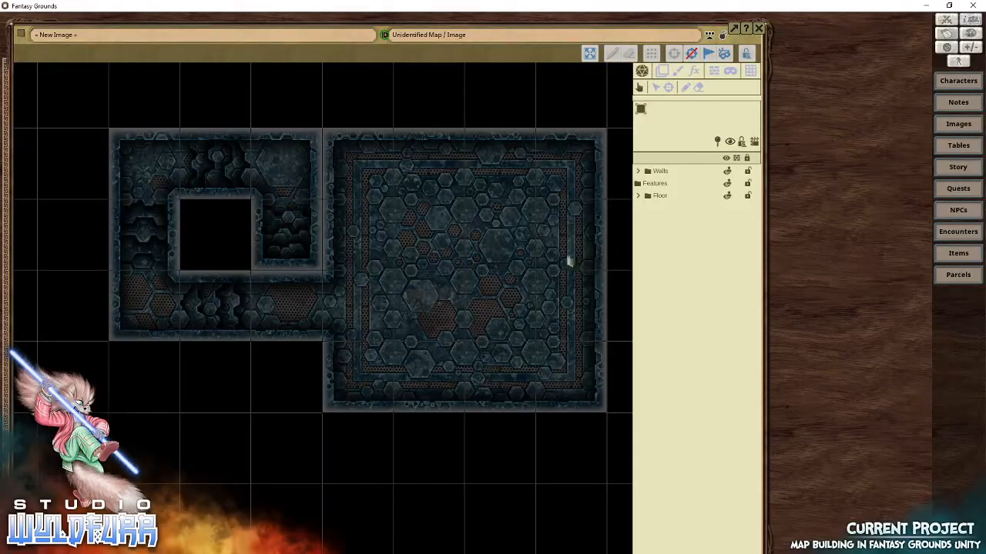
click(430, 315)
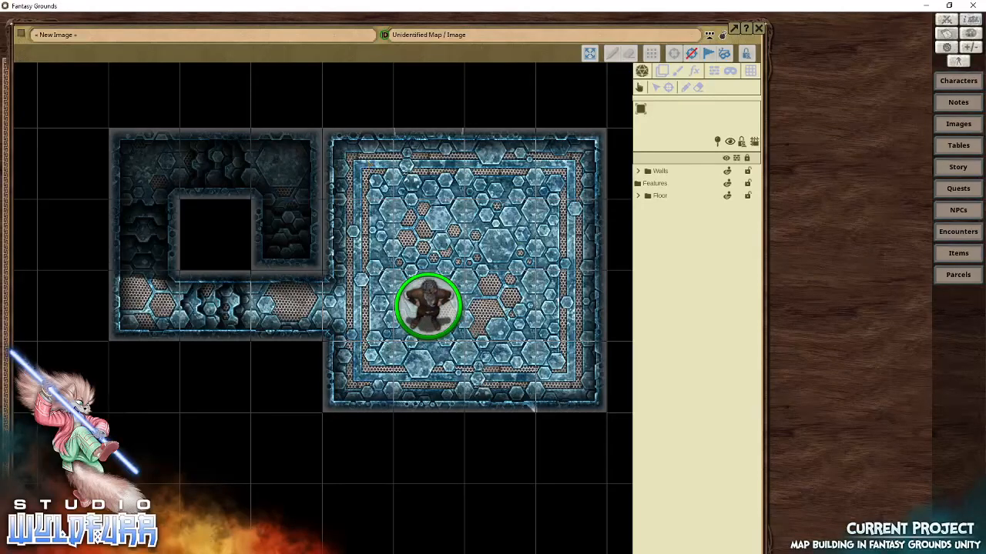
drag(432, 316, 429, 341)
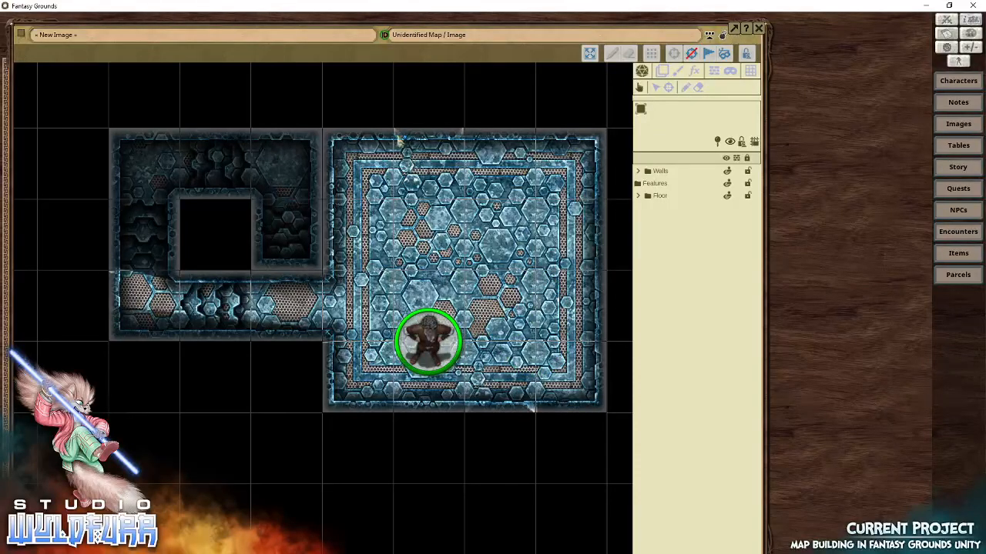
drag(429, 341, 499, 231)
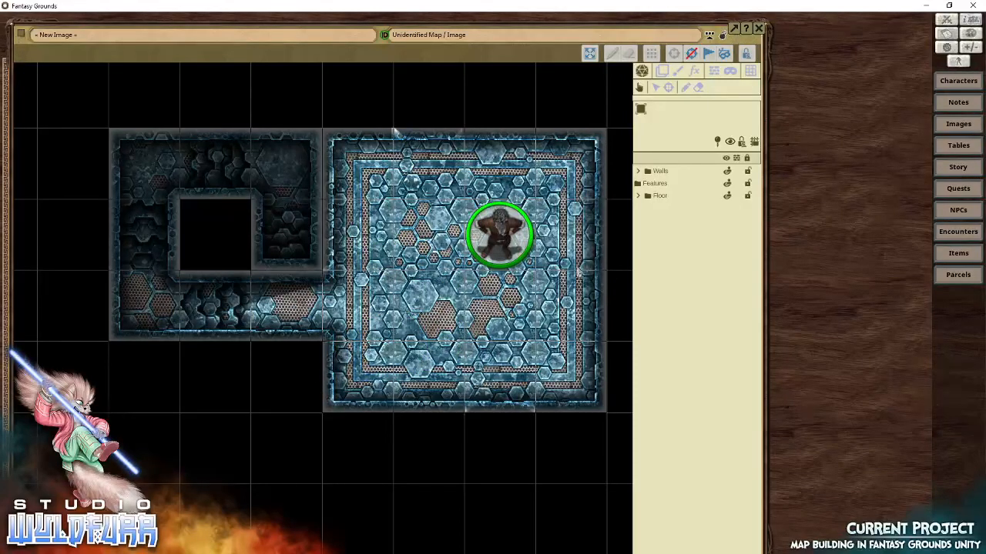
Inspect the line-of-sight wall outlines on the tiles, then return to token mode and check the token's vision.
click(713, 71)
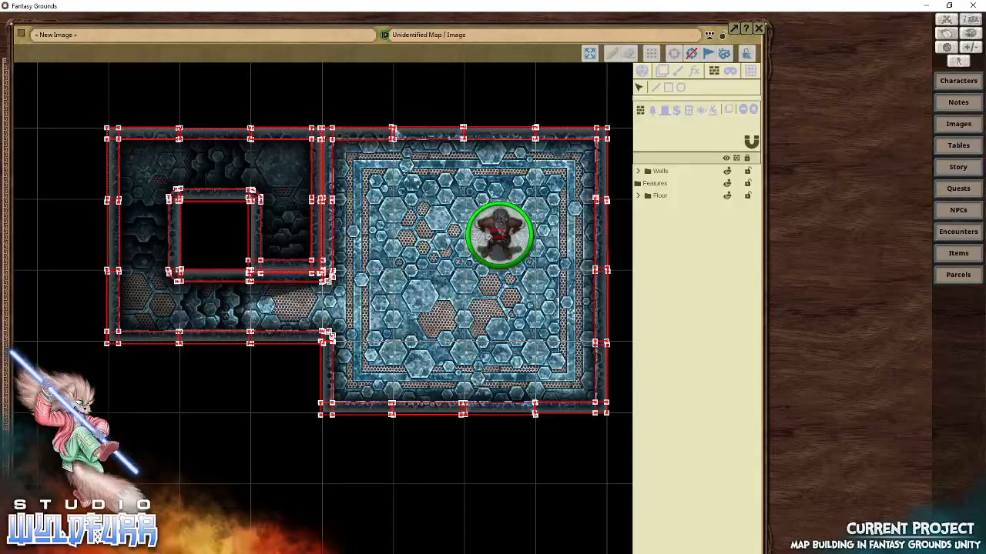
click(642, 70)
mouse_move(496, 252)
mouse_down()
mouse_move(465, 237)
mouse_move(393, 340)
mouse_move(429, 272)
mouse_move(500, 271)
mouse_move(535, 341)
mouse_move(390, 267)
mouse_move(392, 341)
mouse_move(462, 193)
mouse_move(535, 199)
mouse_move(532, 374)
mouse_move(502, 338)
mouse_move(429, 342)
mouse_move(390, 233)
mouse_move(499, 198)
mouse_move(502, 303)
mouse_move(429, 307)
mouse_move(427, 269)
mouse_move(387, 308)
mouse_move(499, 235)
mouse_up()
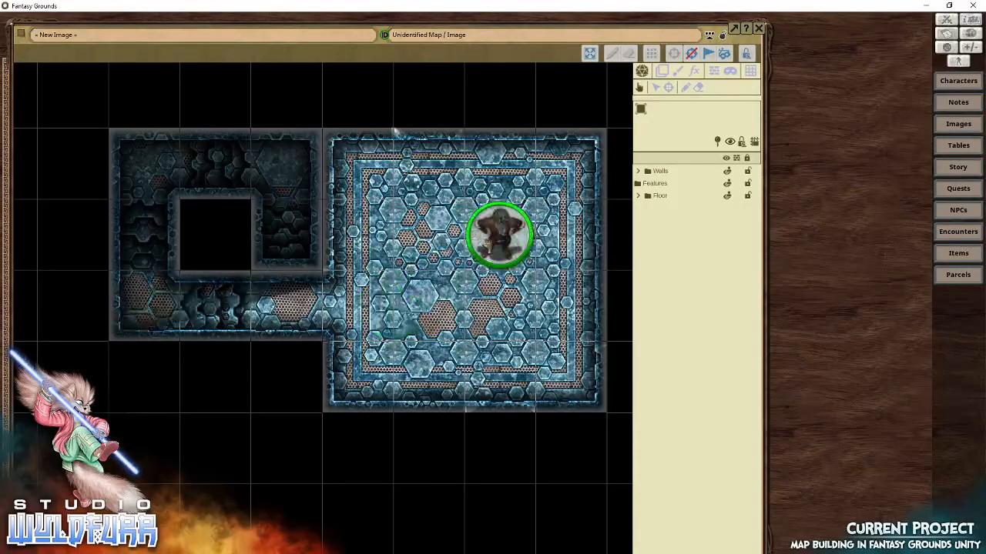